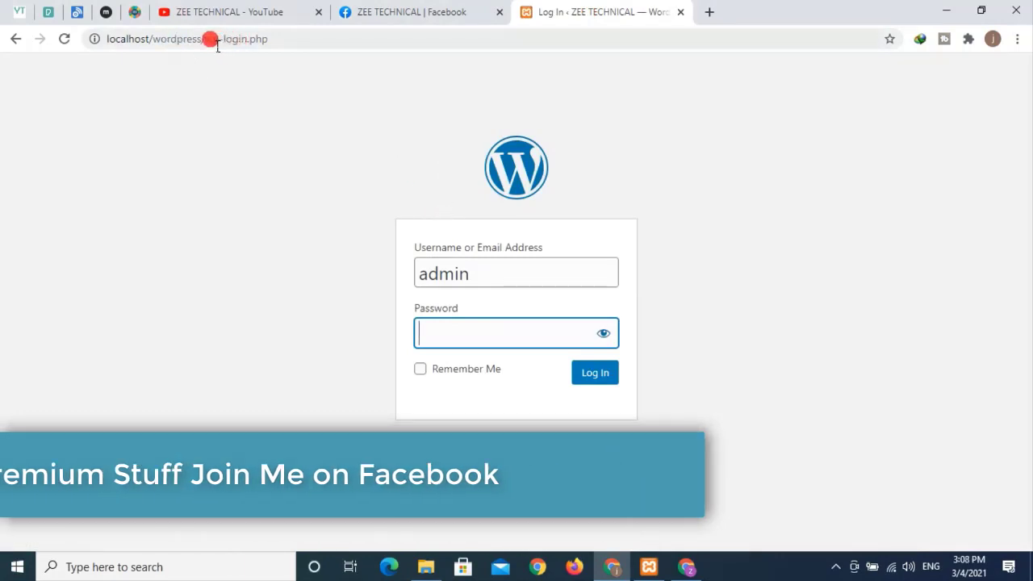
- Change the browser address to localhost/wordpress/login and load the login page
double_click(213, 38)
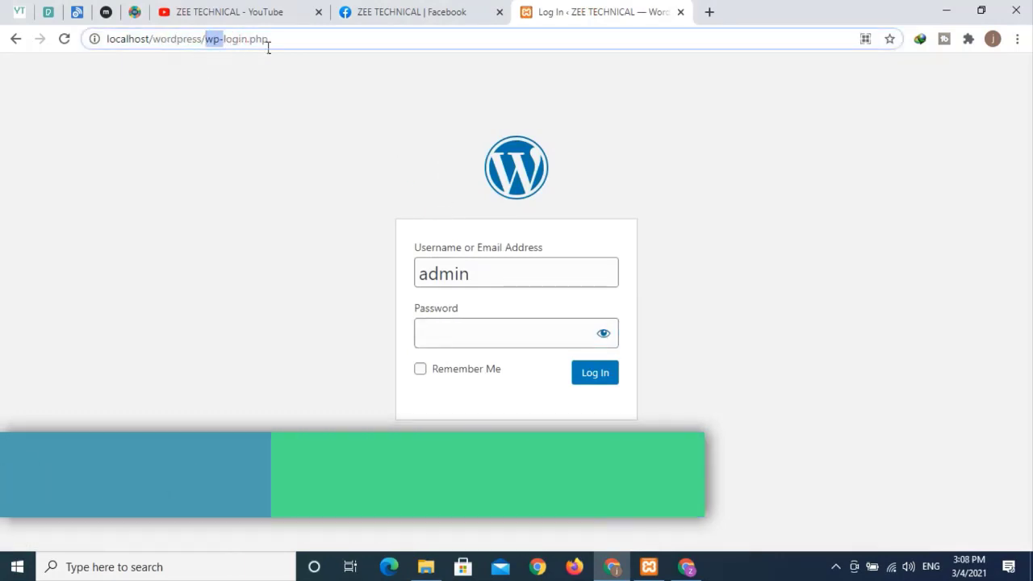
drag(269, 48, 335, 48)
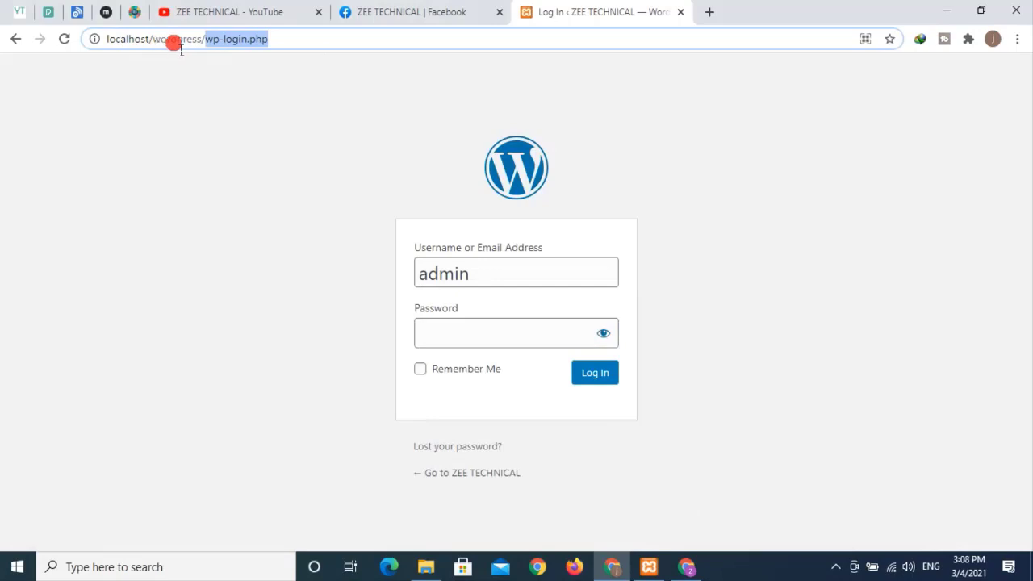
text(l)
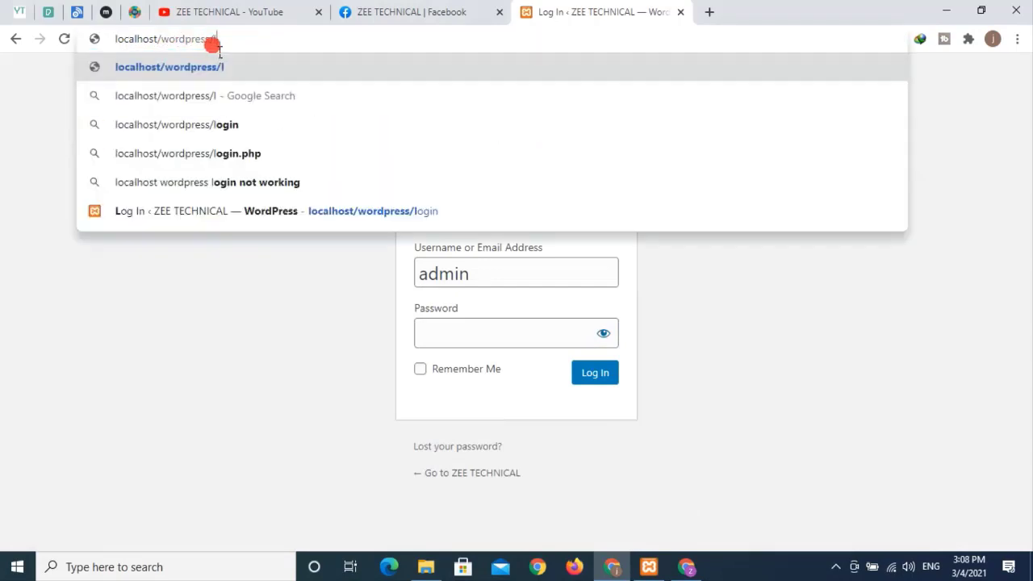
text(ogin)
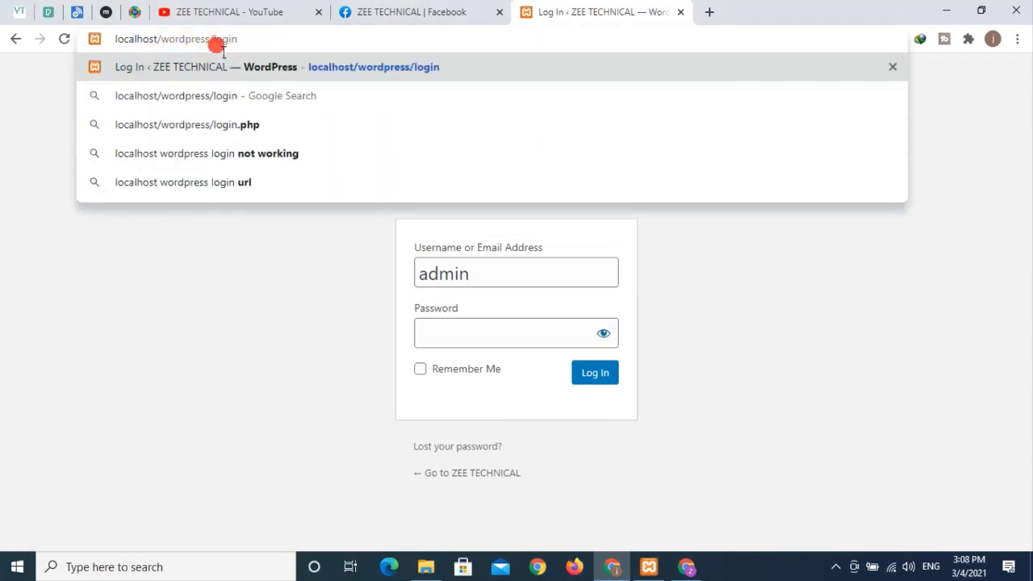
key(Return)
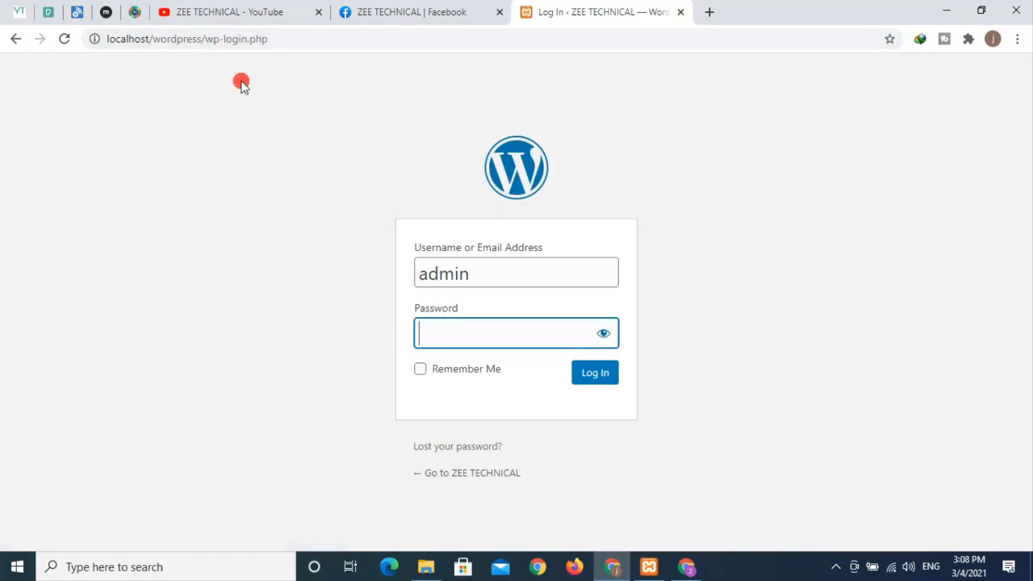
- Enter the account password in the Password field and submit the login form
click(208, 42)
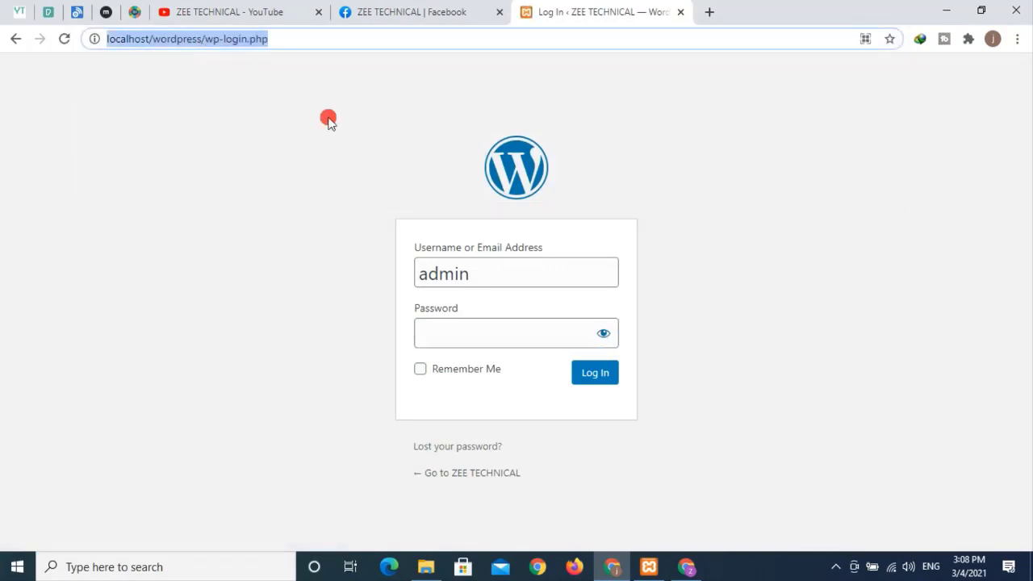
drag(459, 274, 145, 273)
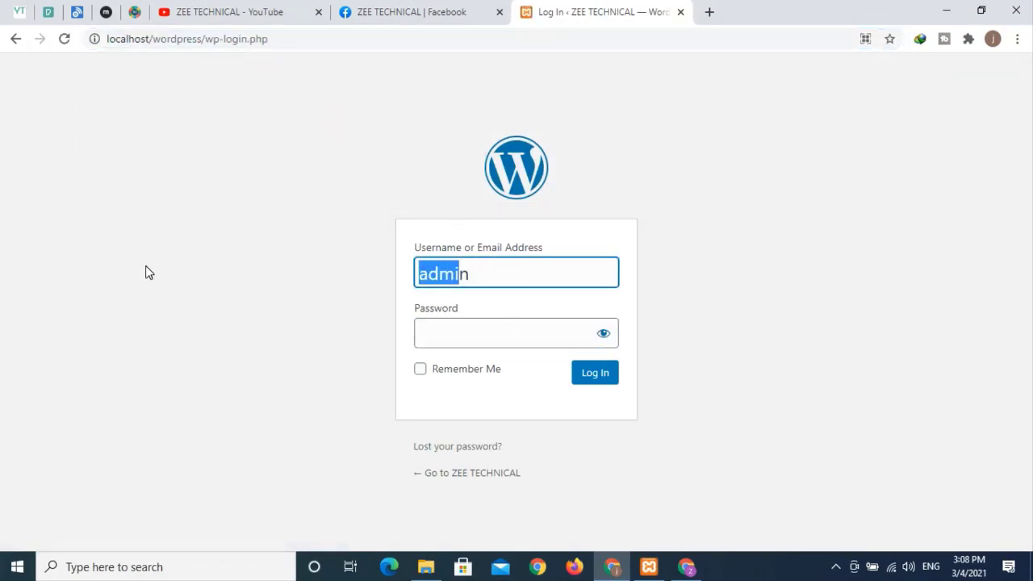
click(501, 348)
text(ad)
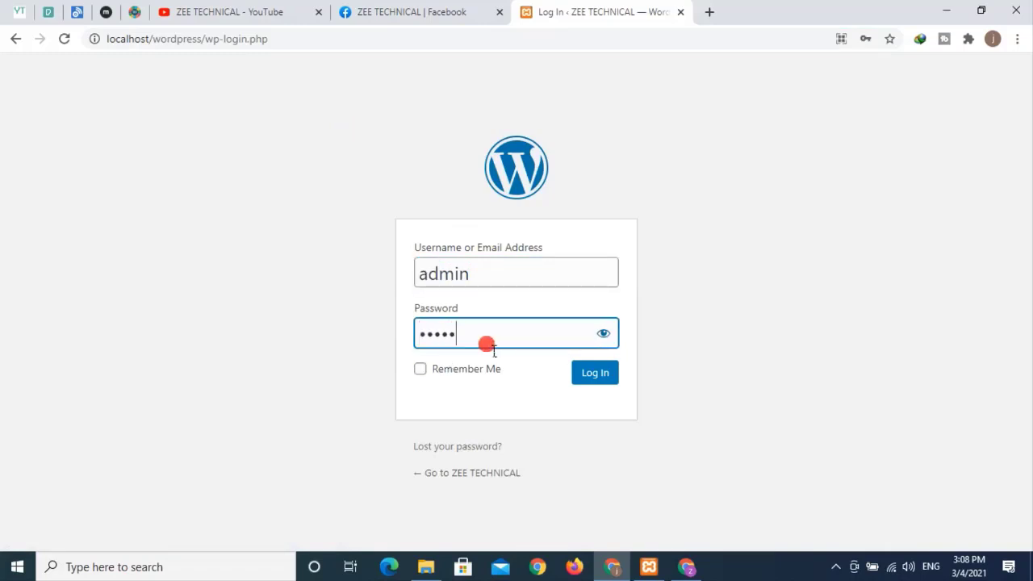
text(min)
key(Return)
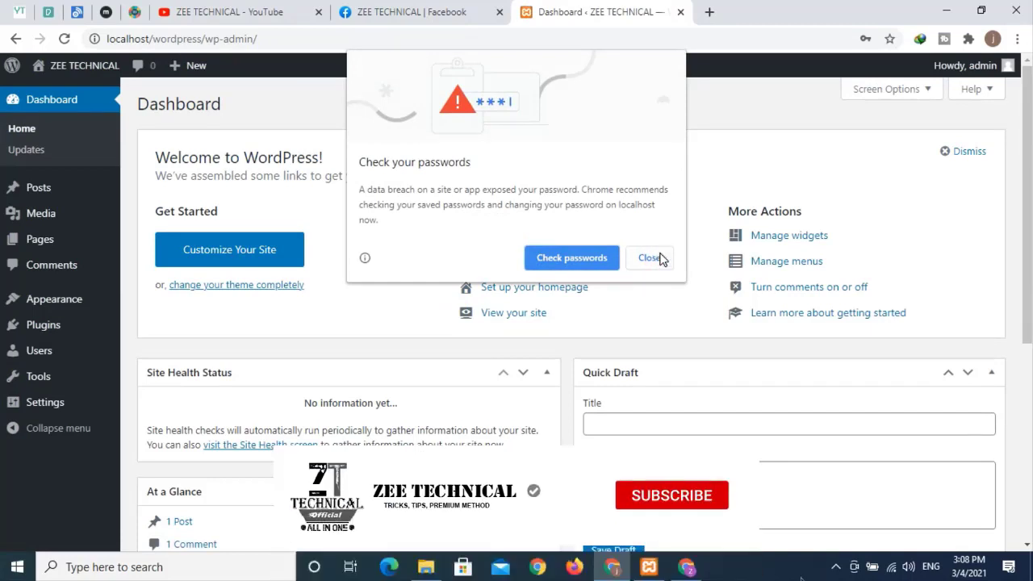
- Close Chrome's Check your passwords bubble and open zeetechnical.com in a new tab by typing 'zee'
click(651, 258)
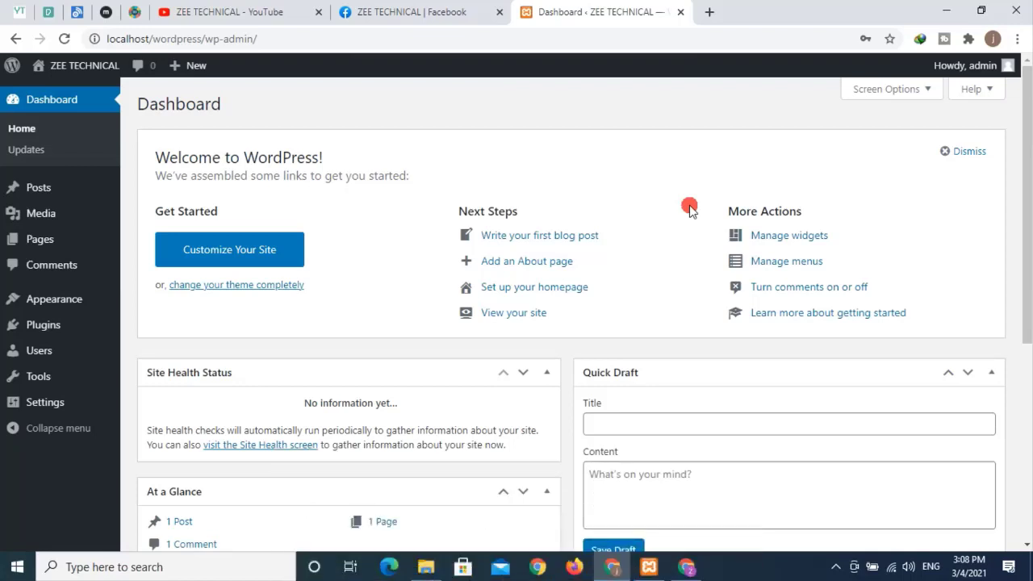
click(710, 11)
text(zee)
click(686, 65)
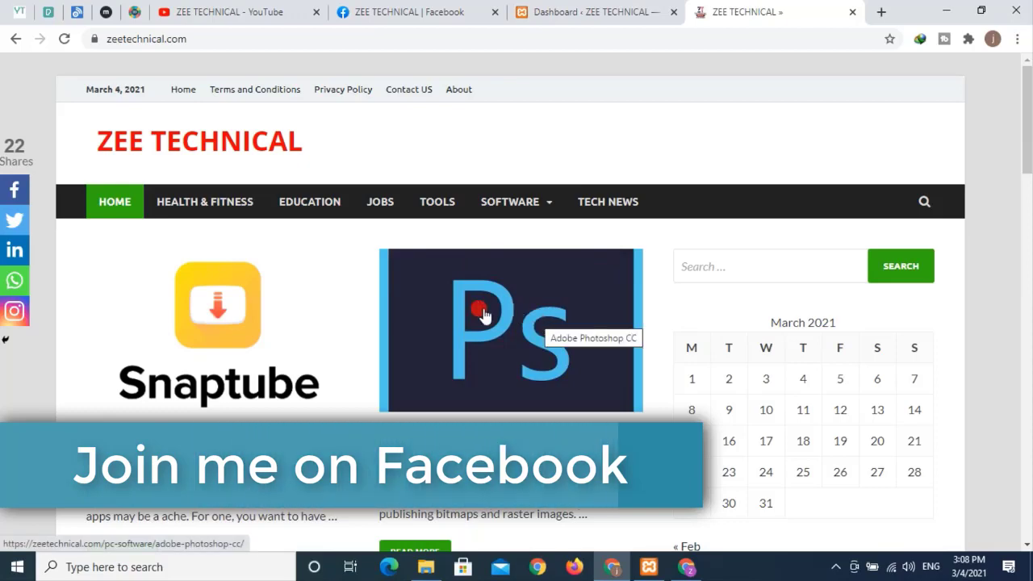
- Open the Snaptube card's article, scroll through it, then go back to the Dashboard tab
scroll(232, 349, down, 1)
click(232, 348)
scroll(233, 348, down, 2)
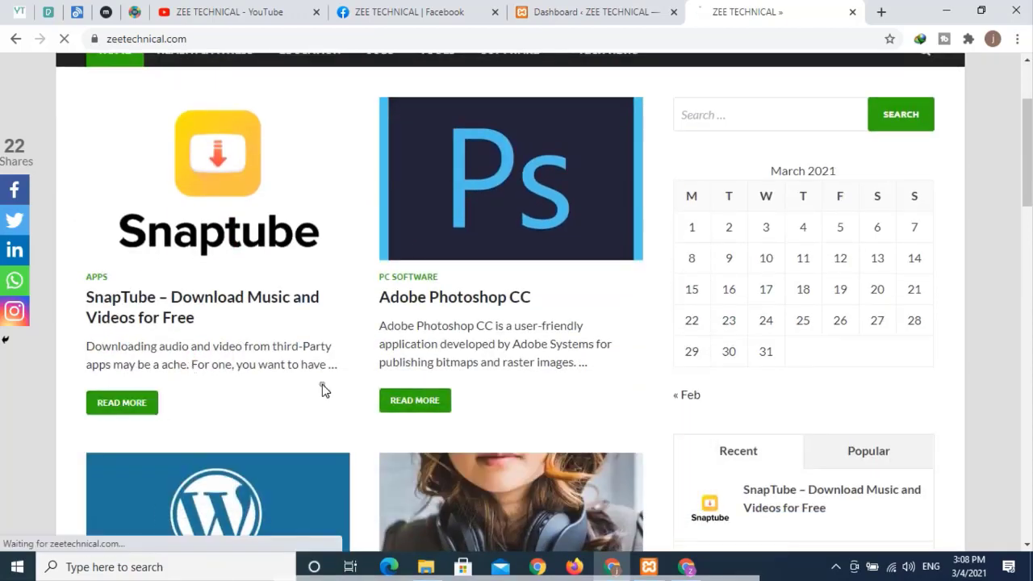
scroll(461, 319, down, 20)
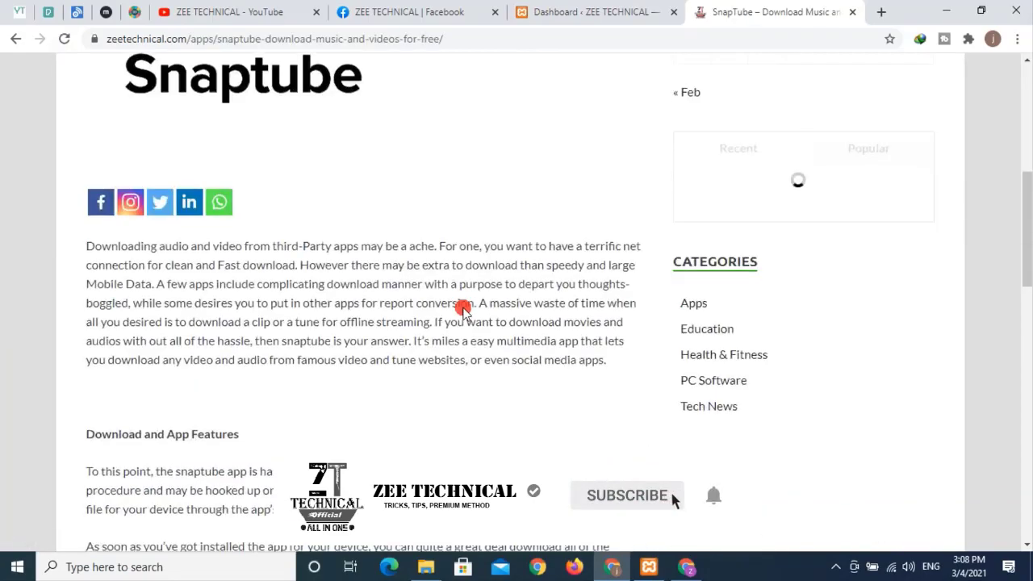
scroll(464, 312, up, 15)
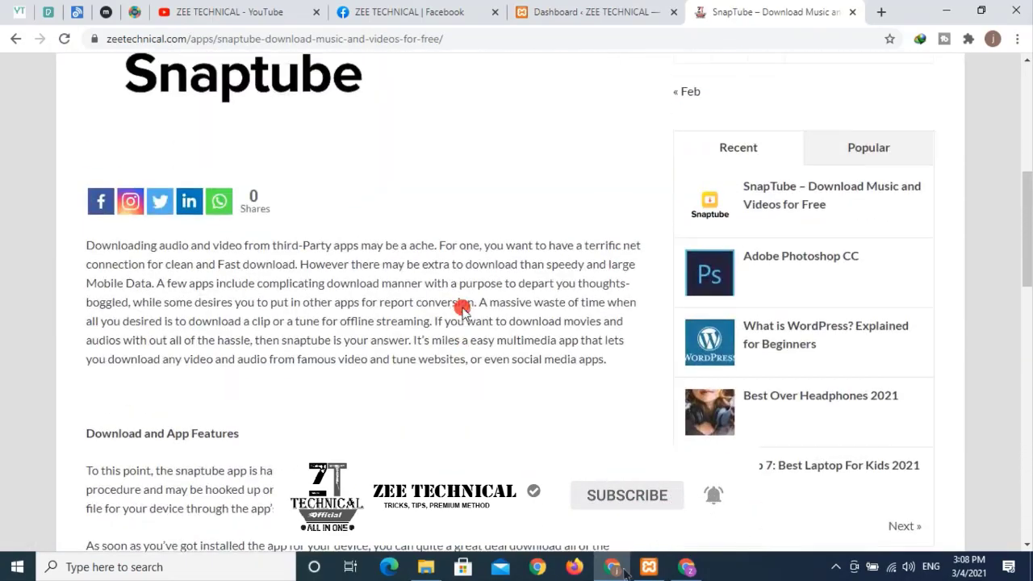
scroll(464, 308, up, 5)
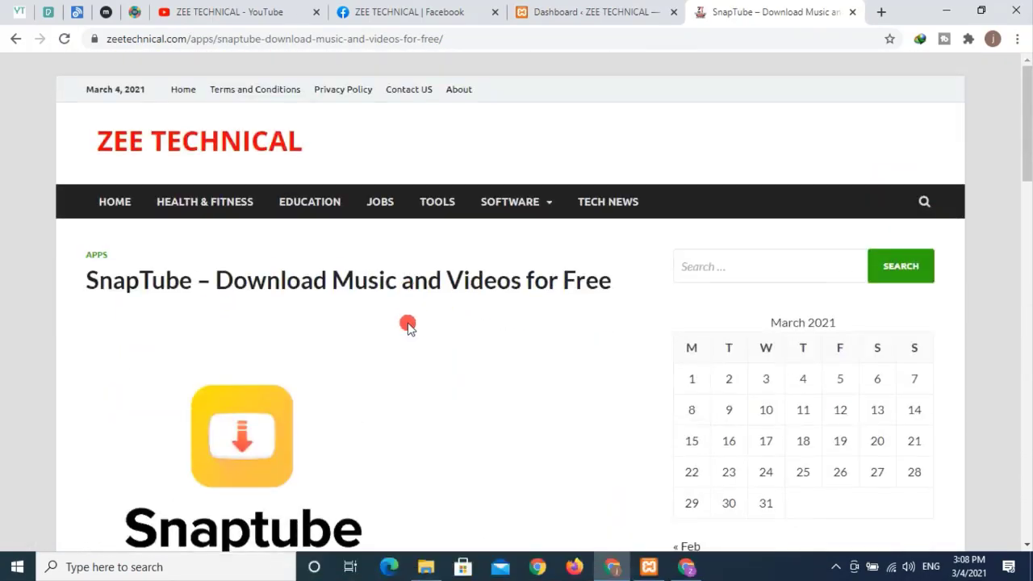
scroll(409, 325, down, 3)
scroll(371, 226, up, 2)
scroll(417, 270, down, 2)
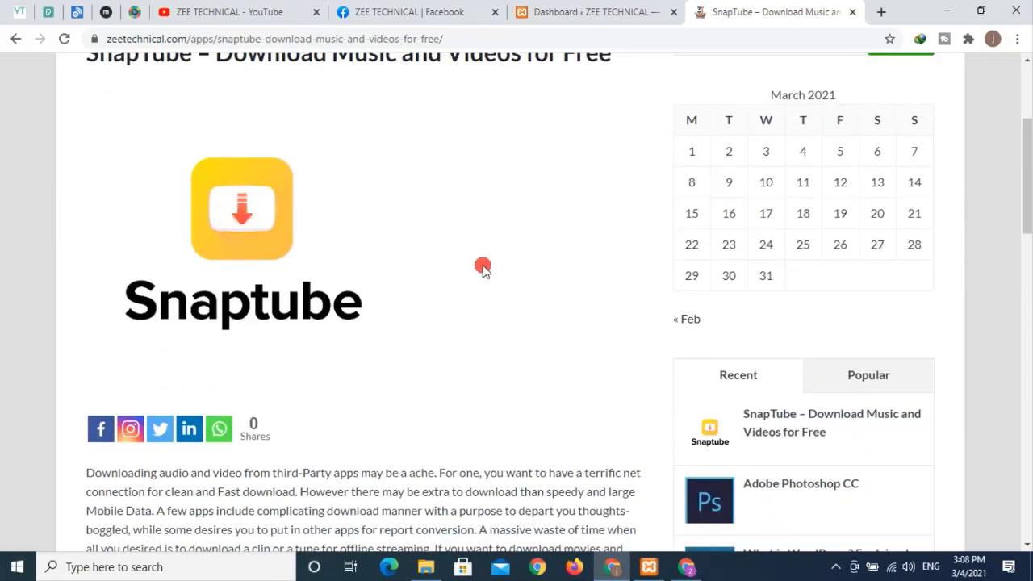
click(575, 9)
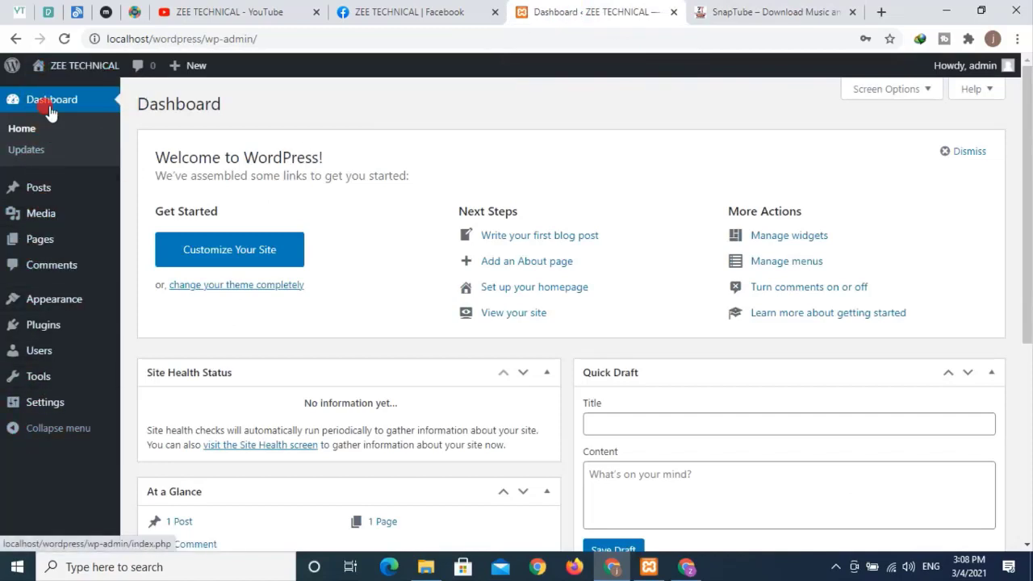
- Glance at the SnapTube article tab again, then come back to the Dashboard
mouse_move(61, 413)
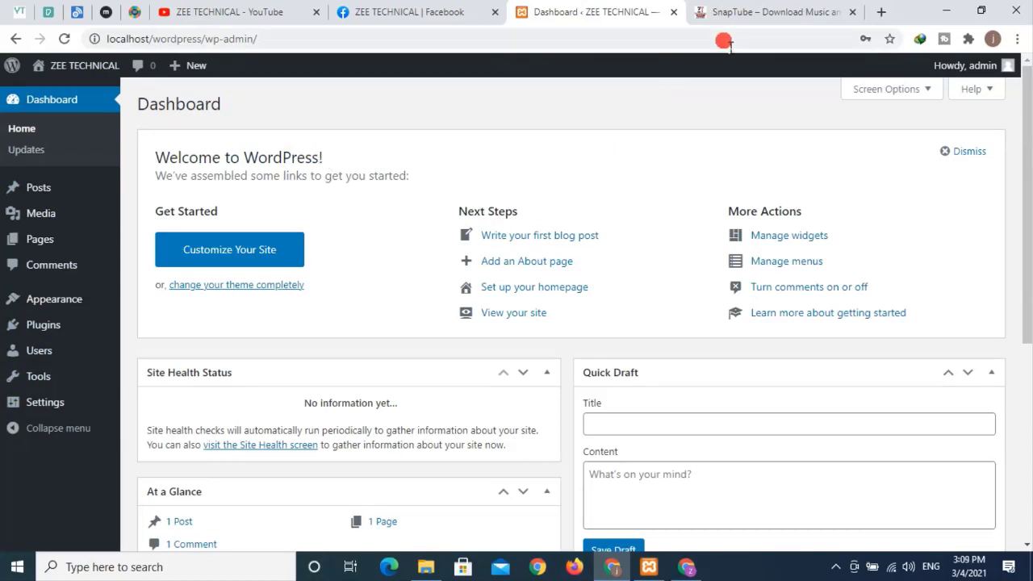
click(737, 17)
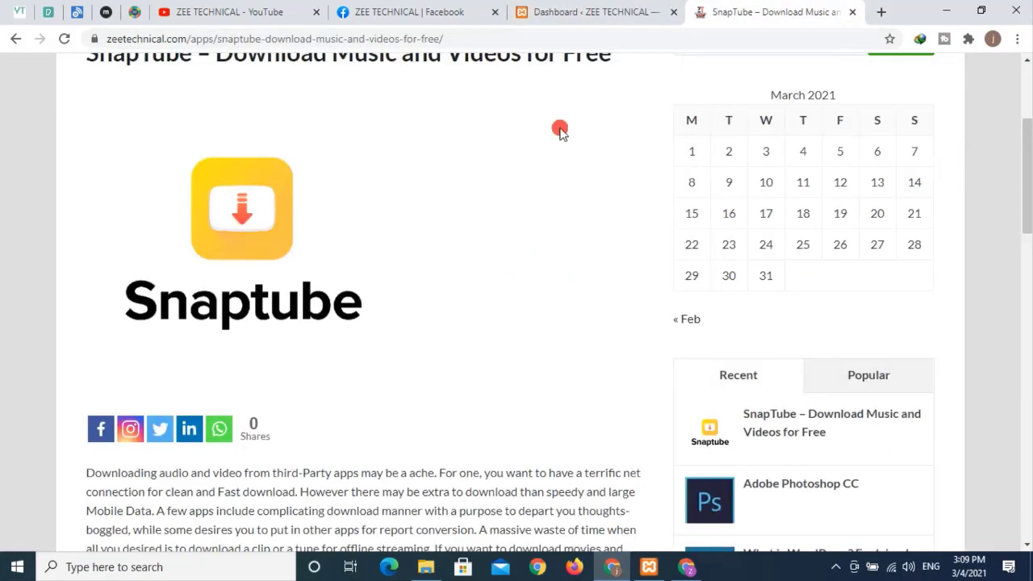
click(577, 15)
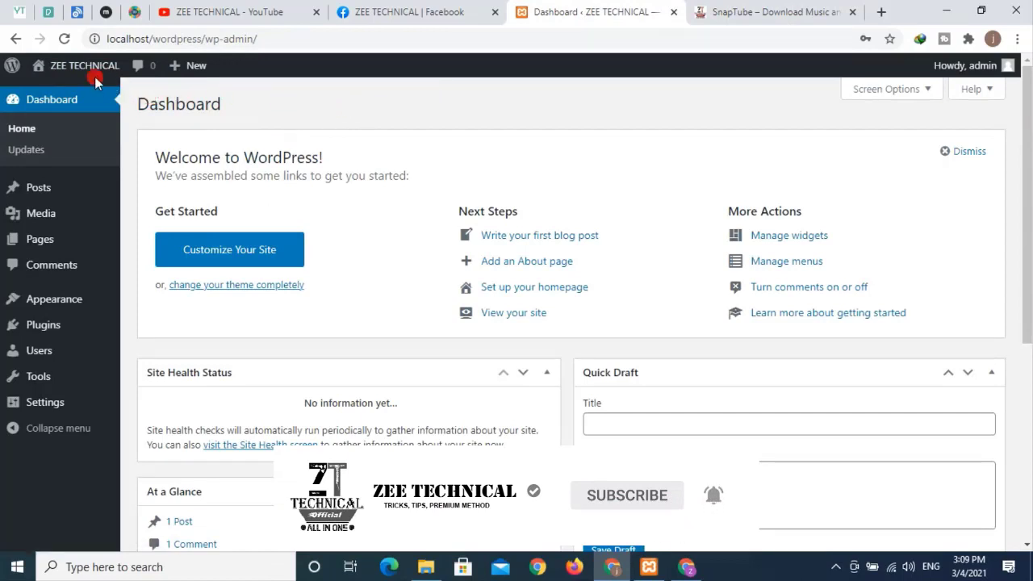
- Open Visit Site in a new tab to view the Hello world! front page, then return
mouse_move(77, 71)
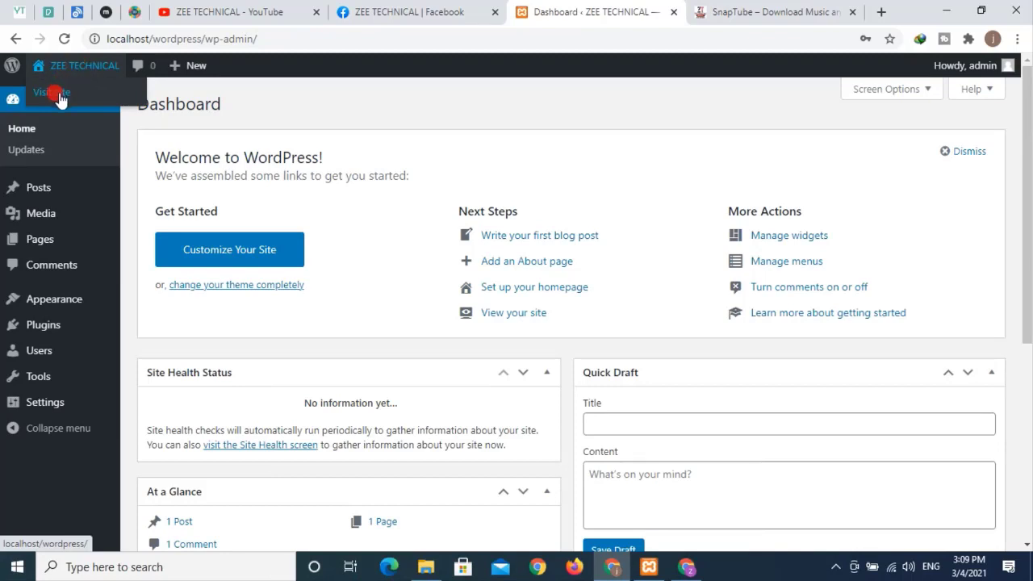
right_click(56, 94)
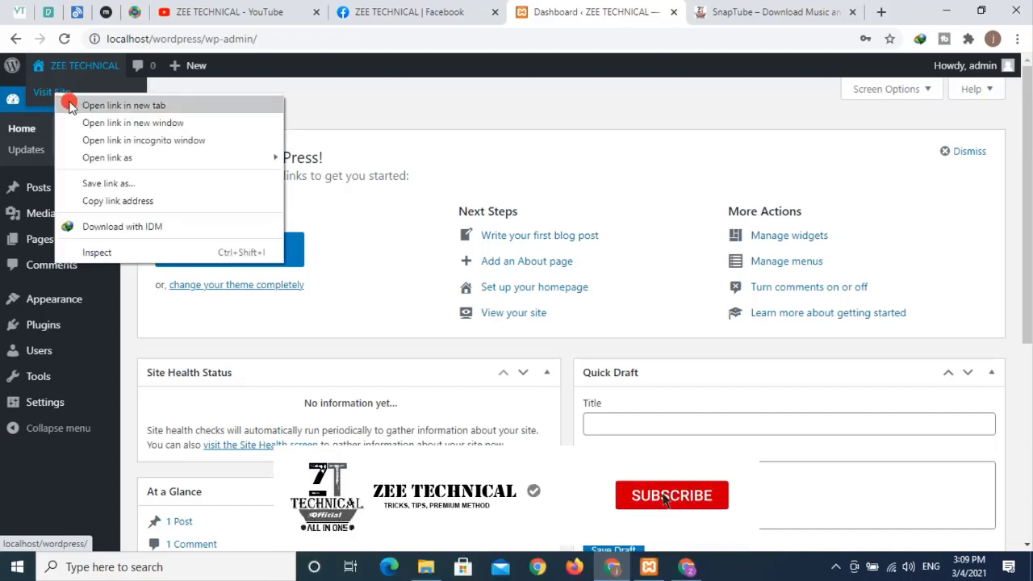
click(71, 105)
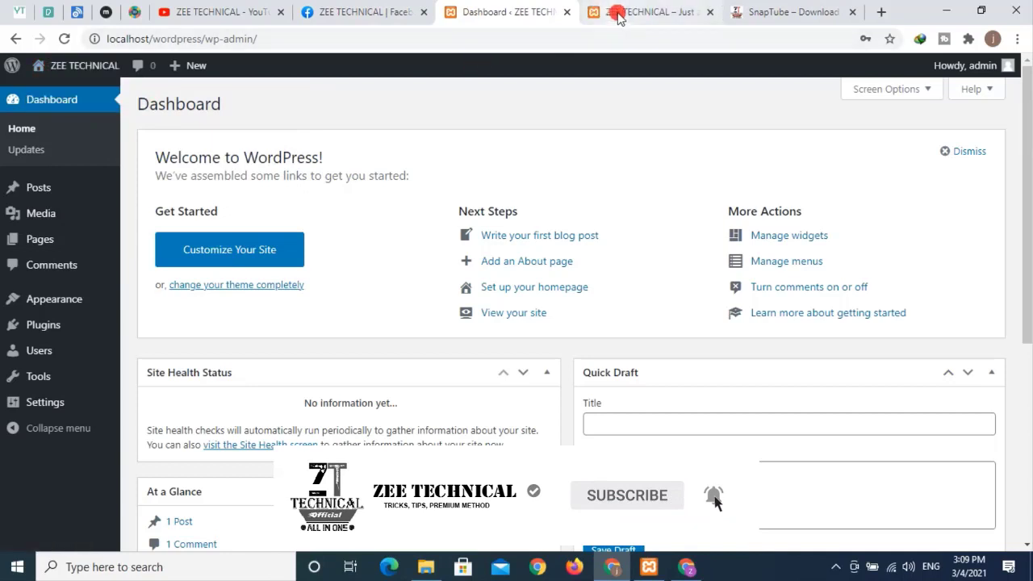
click(618, 14)
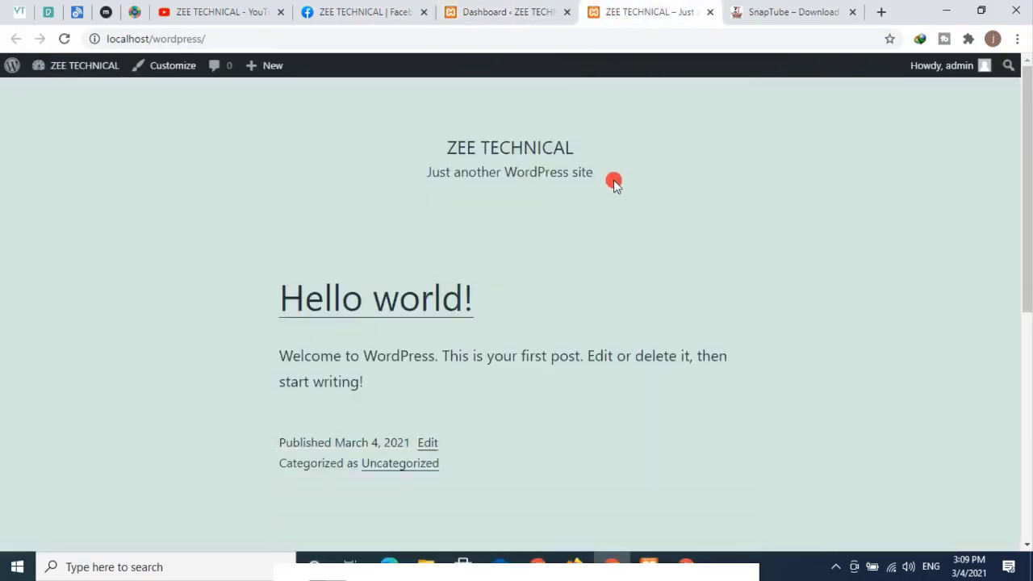
click(498, 12)
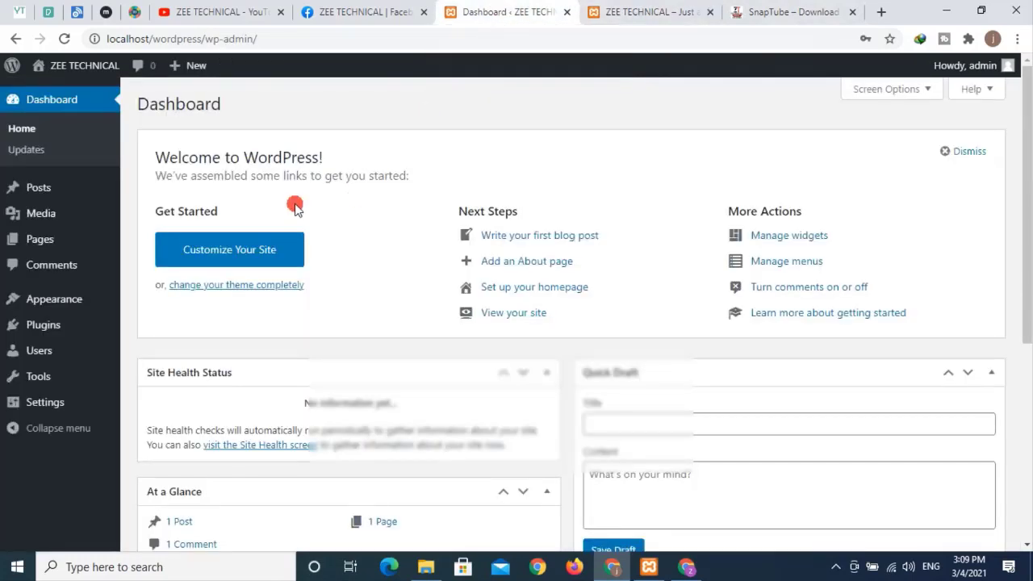
mouse_move(46, 191)
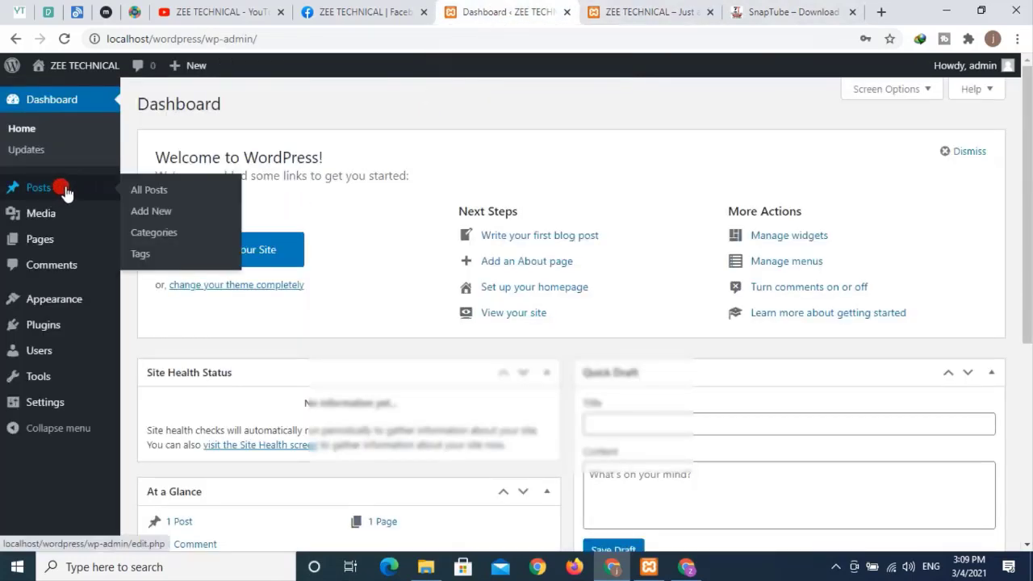
- Open All Posts and compare the Hello world! title and welcome text on the front page
click(159, 192)
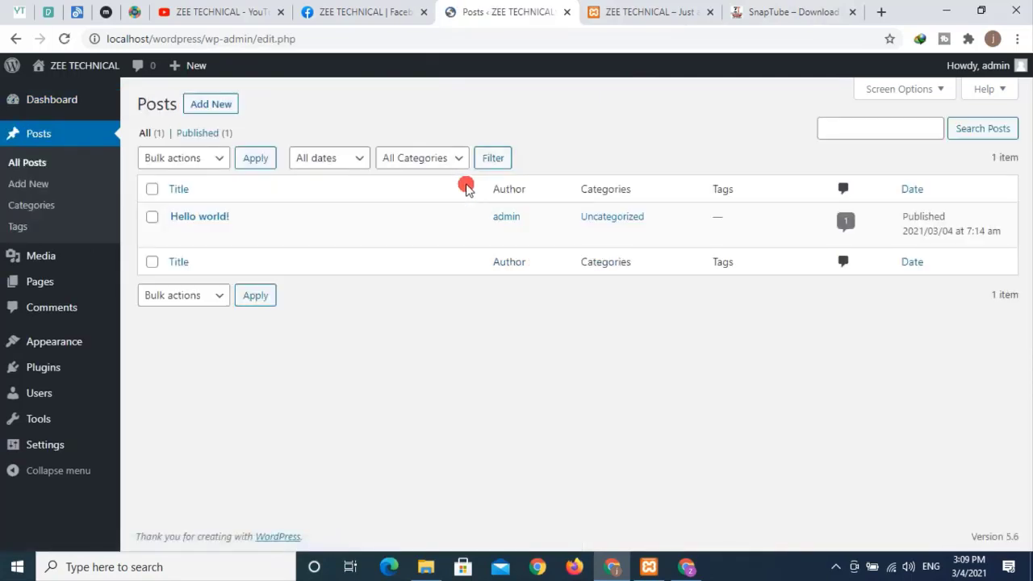
mouse_move(216, 225)
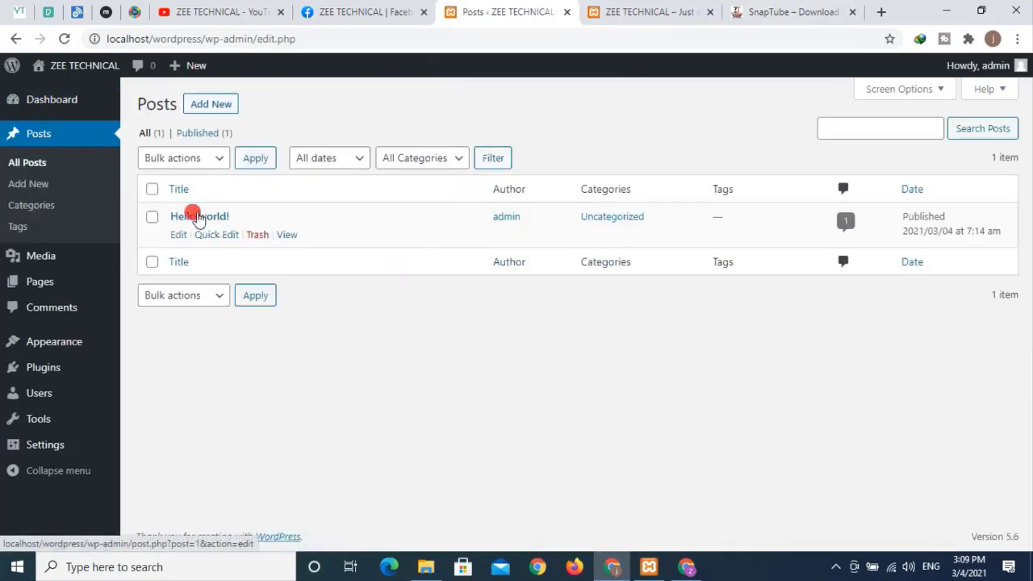
click(644, 16)
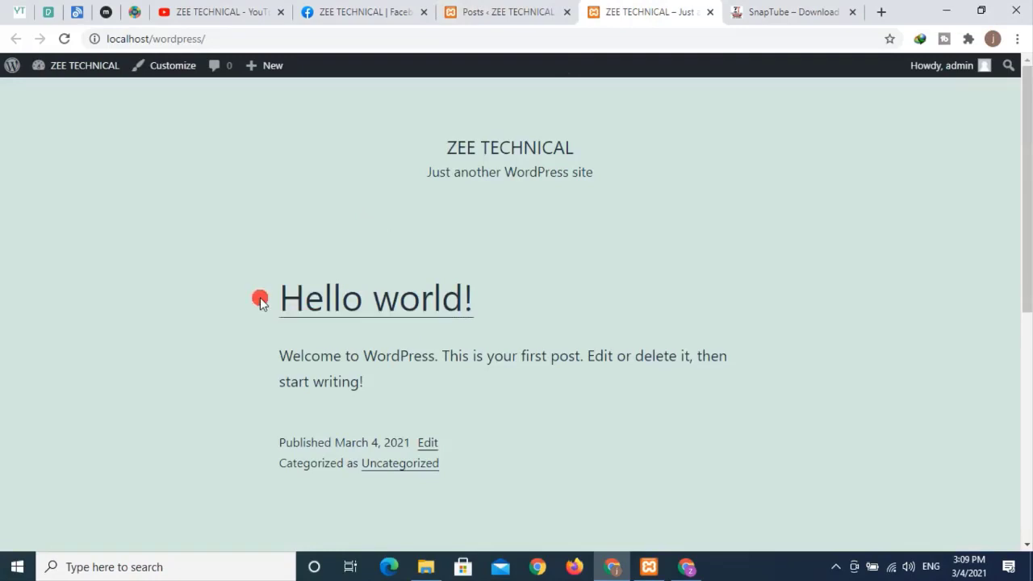
drag(261, 299, 464, 300)
drag(279, 356, 408, 361)
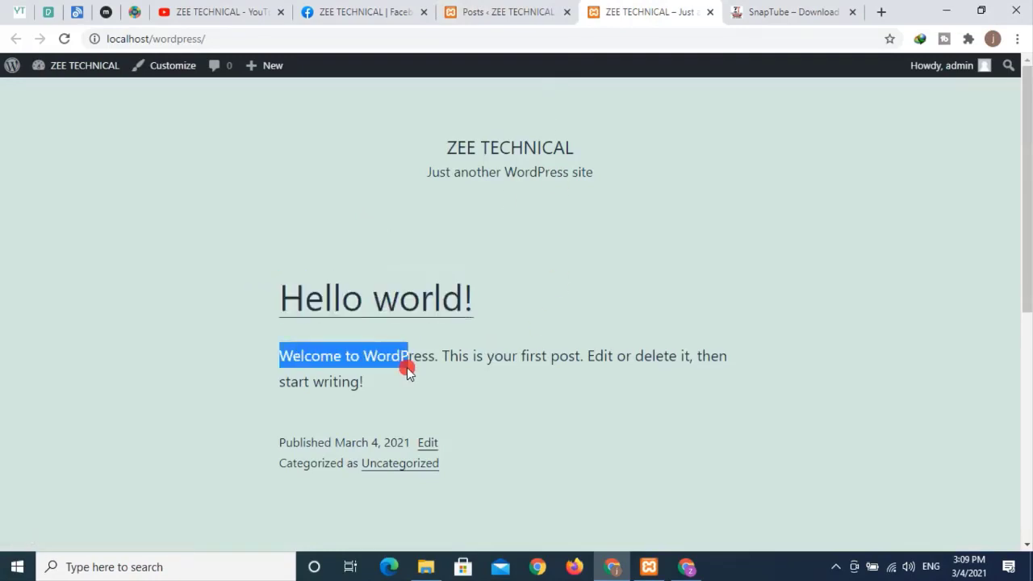
click(468, 13)
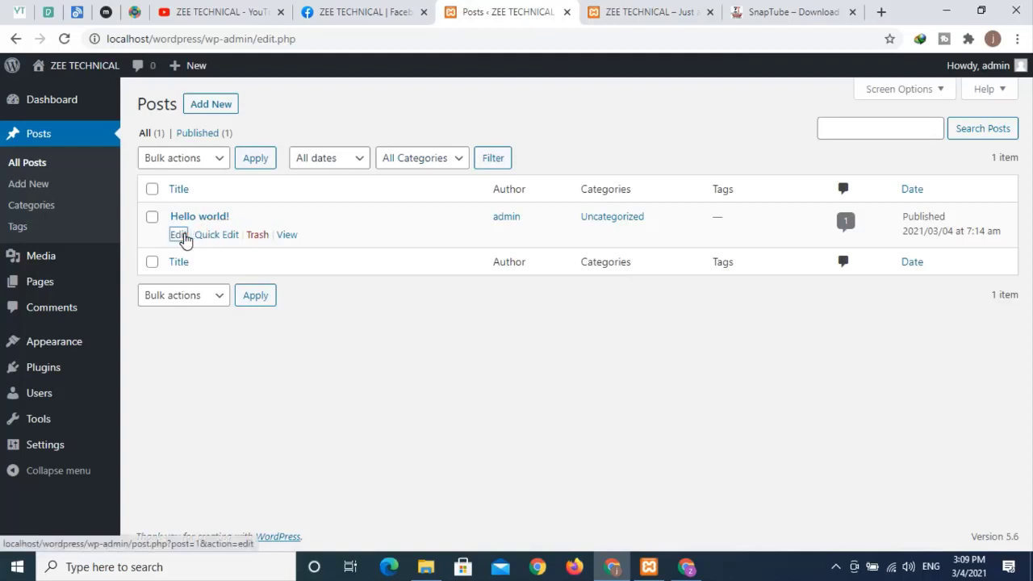
- Open Hello world! in the editor, check the front page, and return to the editor
click(180, 235)
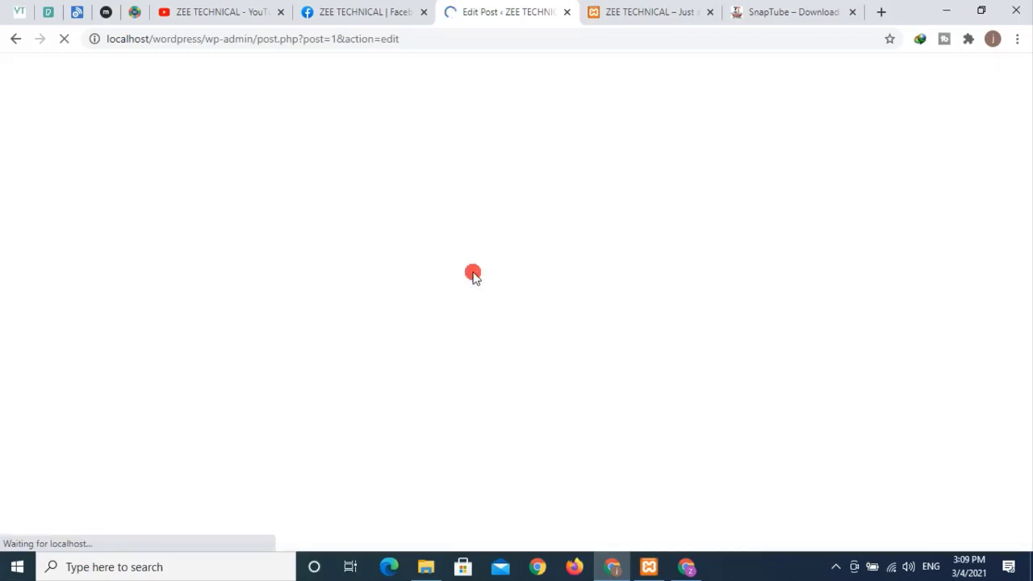
click(631, 15)
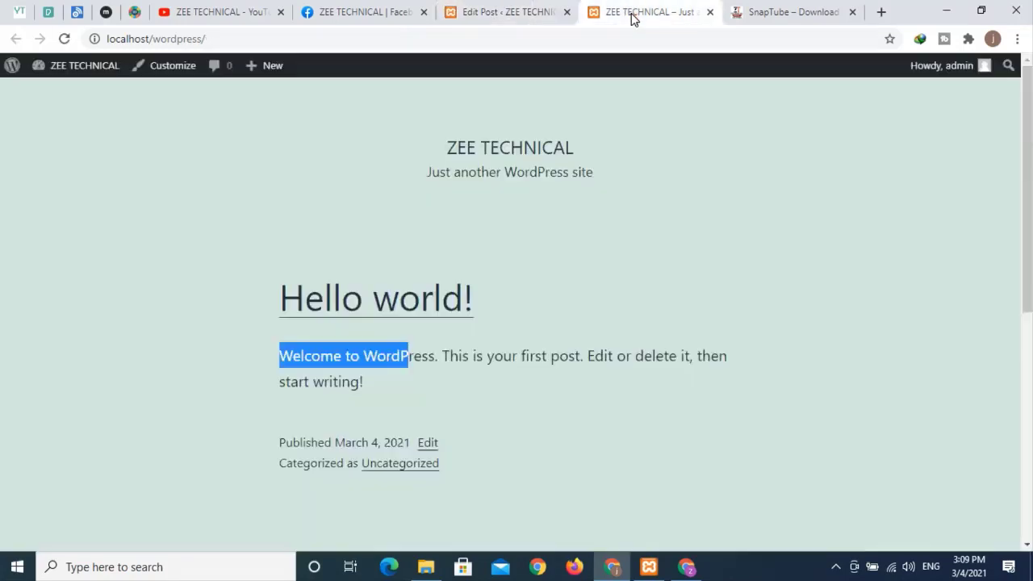
click(494, 13)
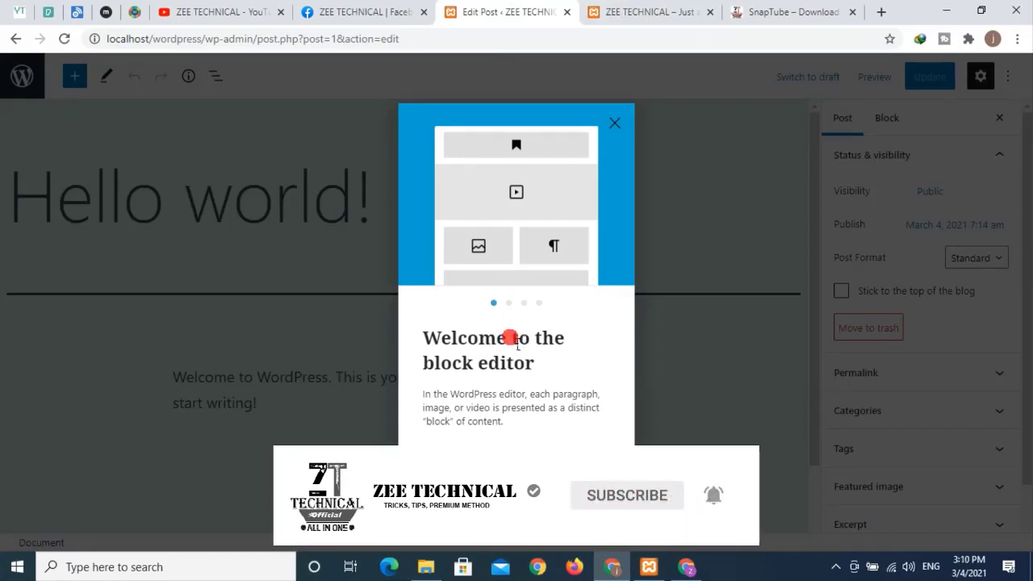
- Step through the block editor's welcome guide slides and press Get started
click(605, 468)
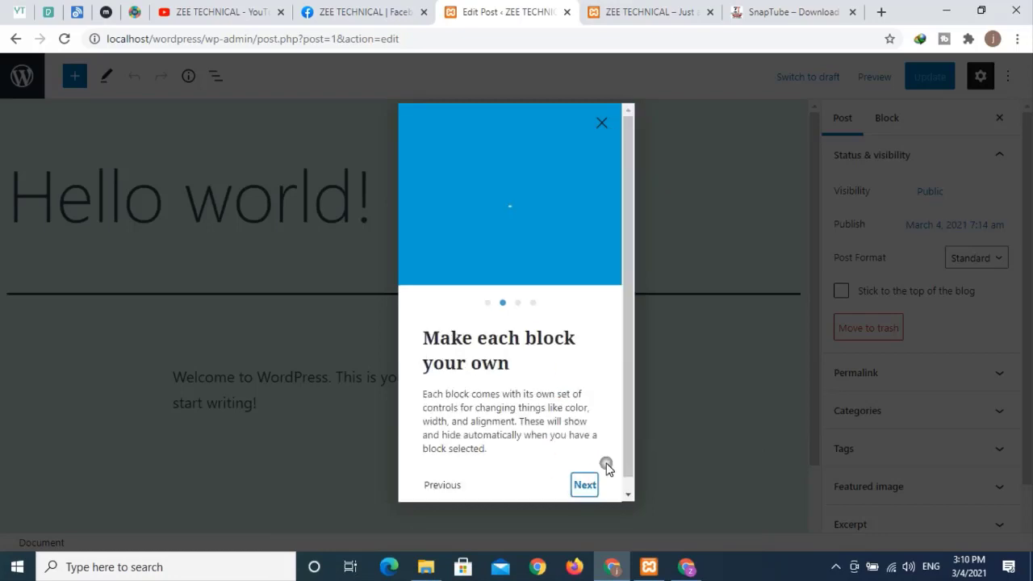
click(584, 484)
click(594, 474)
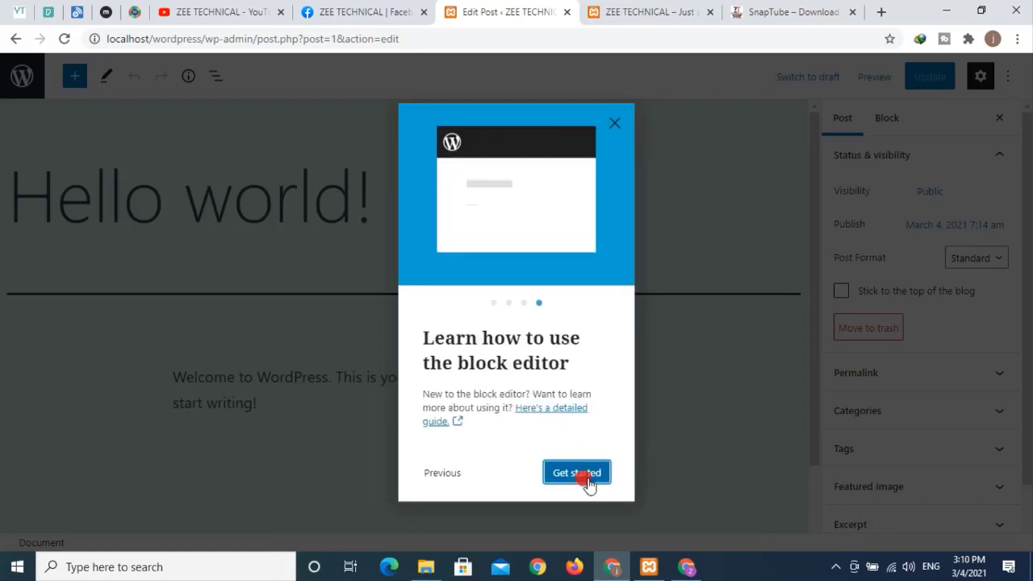
click(577, 474)
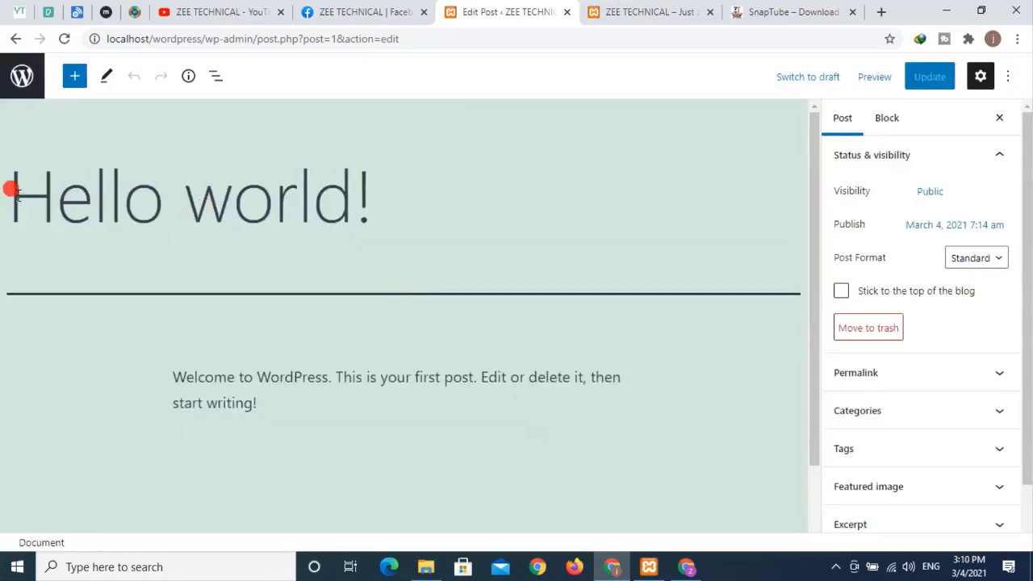
- Compare the Hello world! title with the front page, then go back to All Posts
drag(11, 189, 396, 193)
click(650, 18)
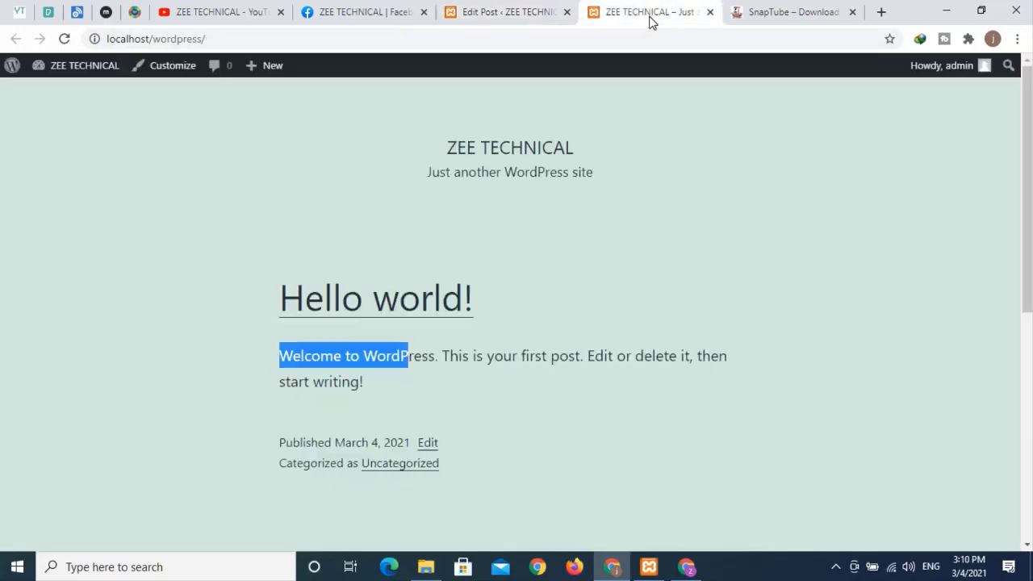
click(339, 364)
click(490, 10)
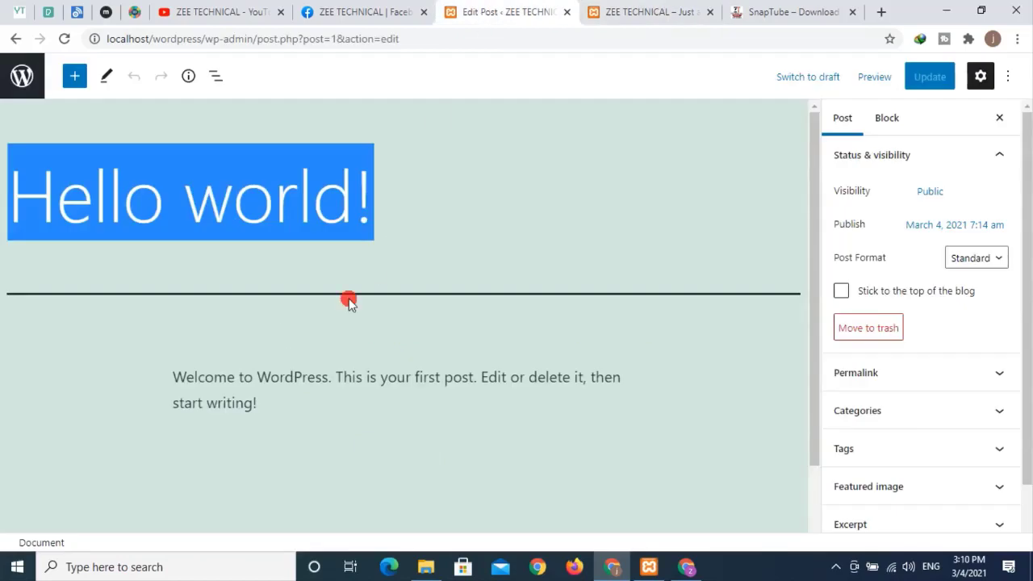
click(183, 380)
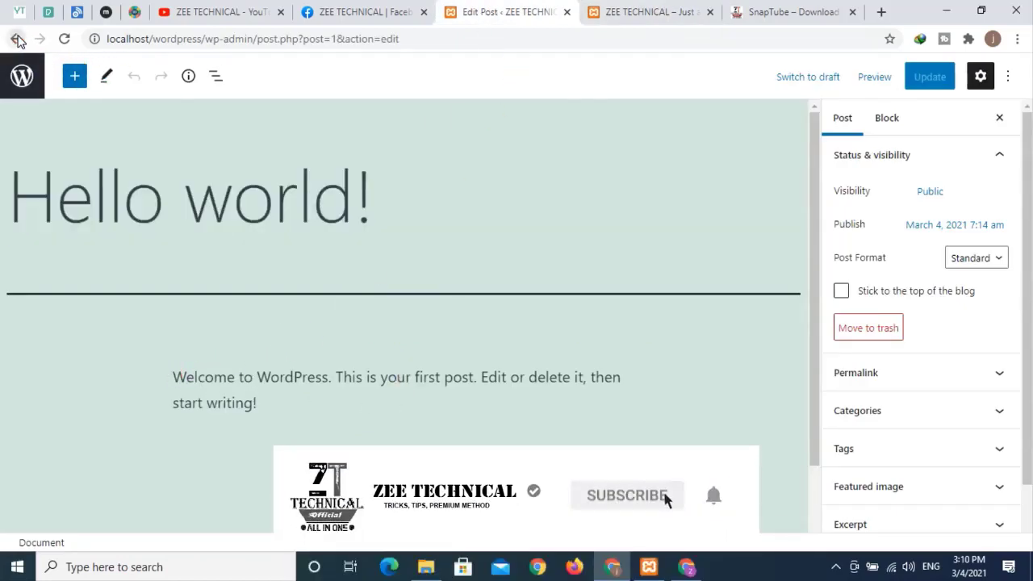
click(16, 39)
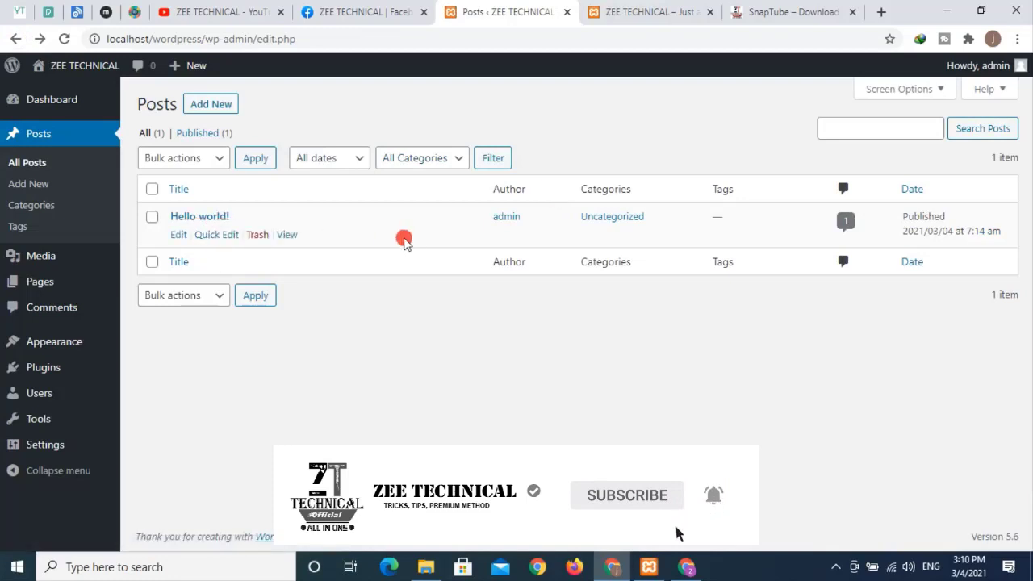
click(666, 15)
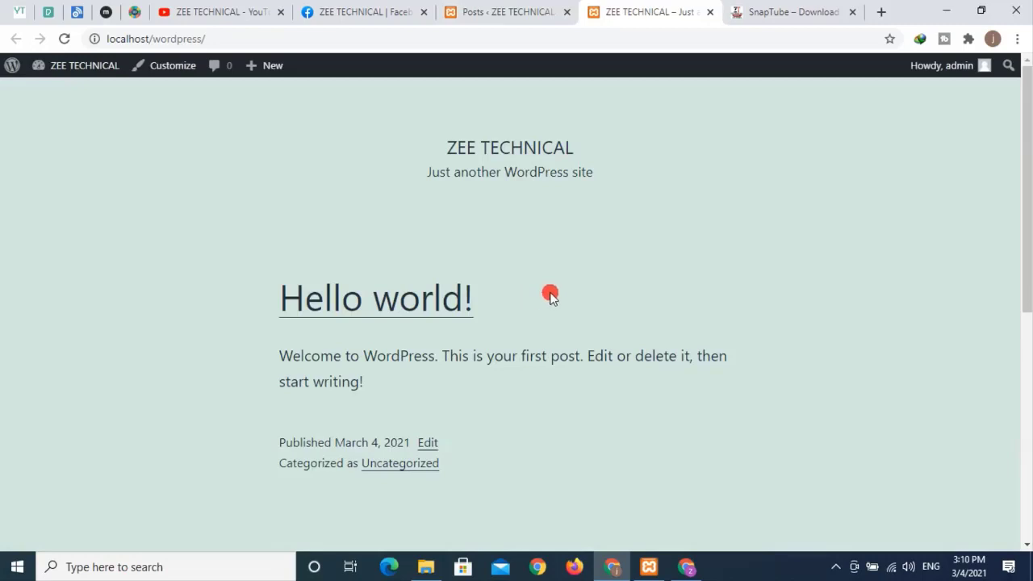
click(506, 13)
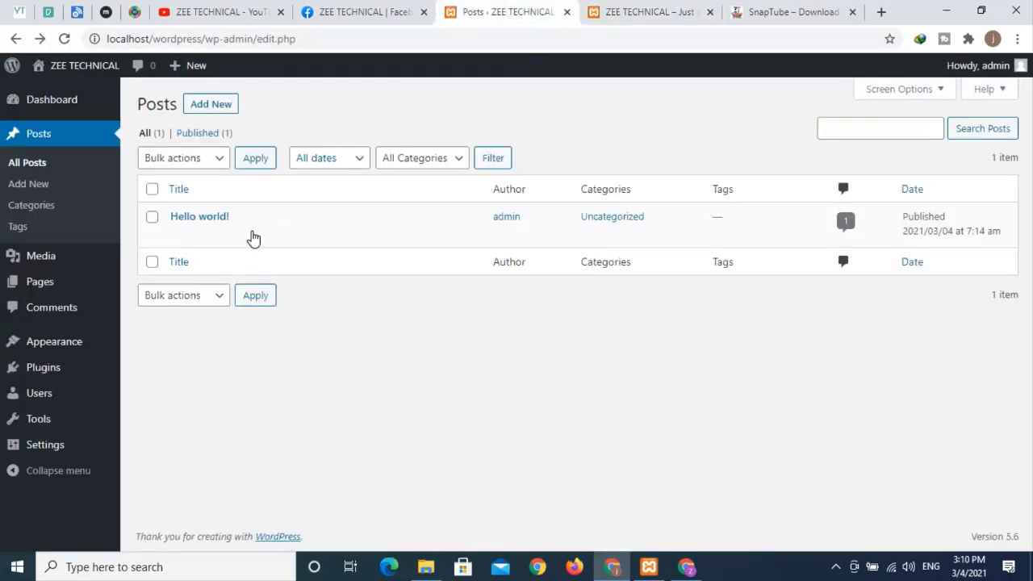
- Create a blank post via Posts > Add New and focus its empty title field
click(43, 186)
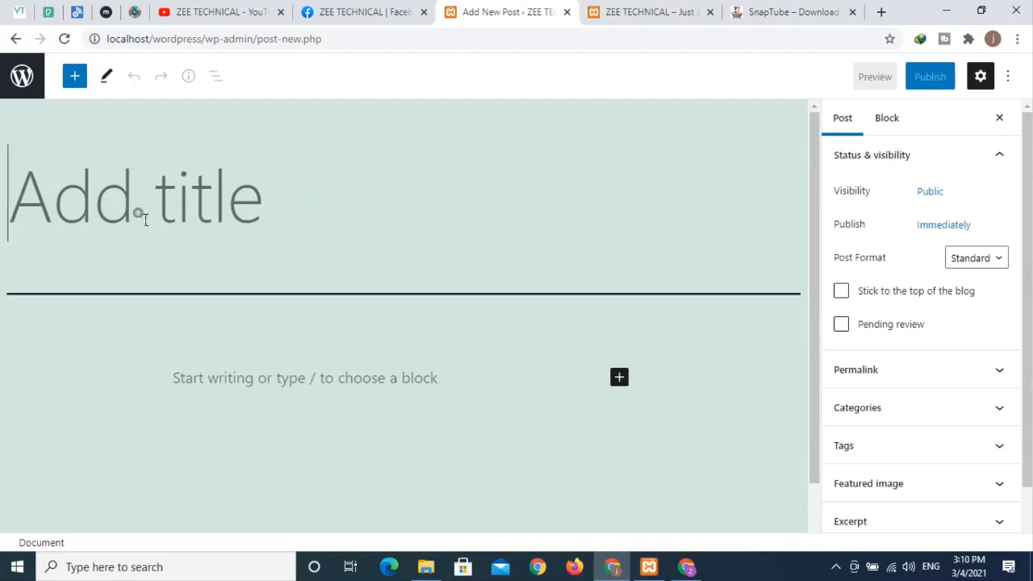
click(314, 209)
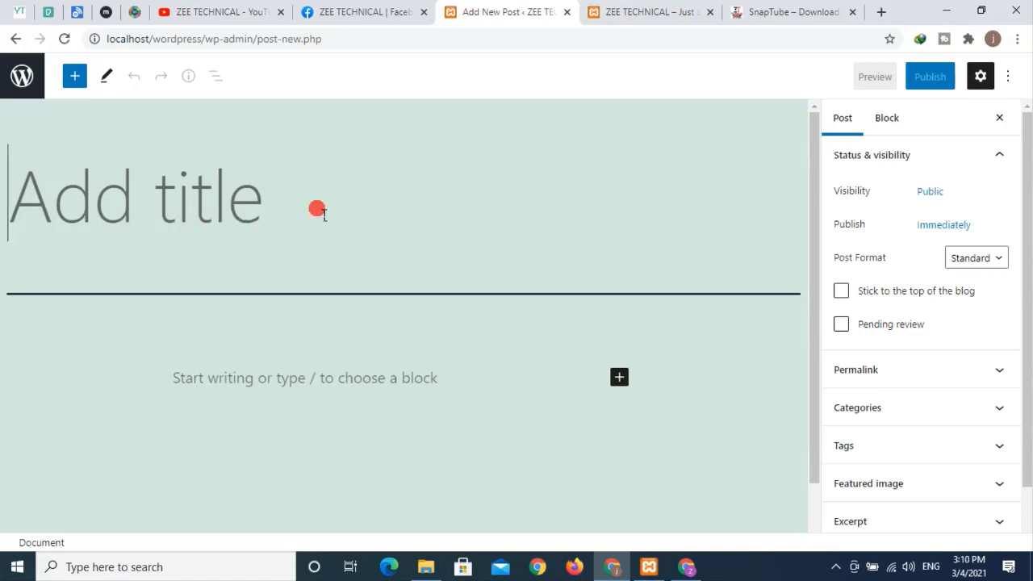
click(641, 15)
- Paste 'SnapTube – Download Music and Videos for Free' as the new post's title
click(767, 14)
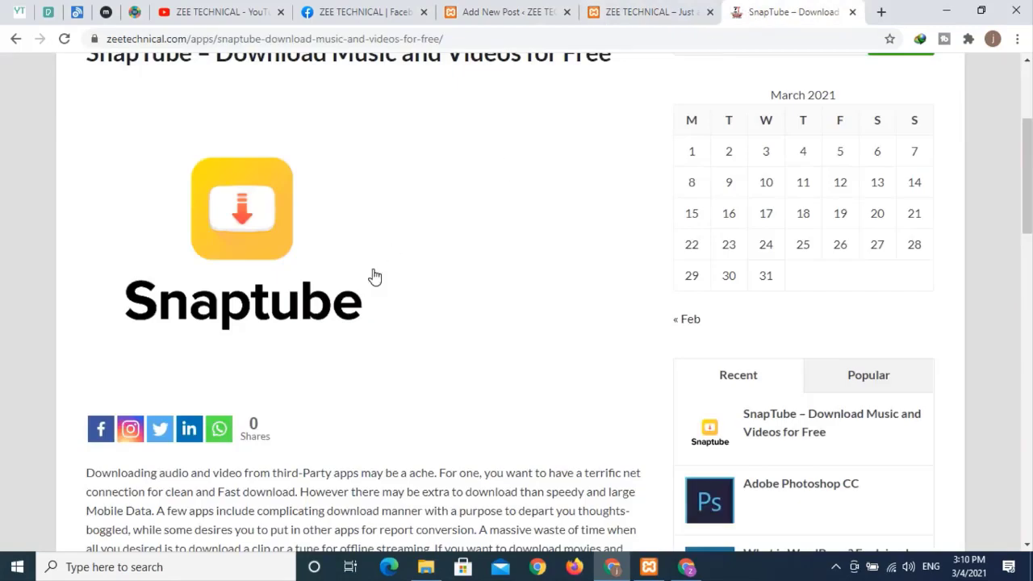
scroll(148, 192, up, 2)
drag(86, 202, 615, 212)
key(ctrl+c)
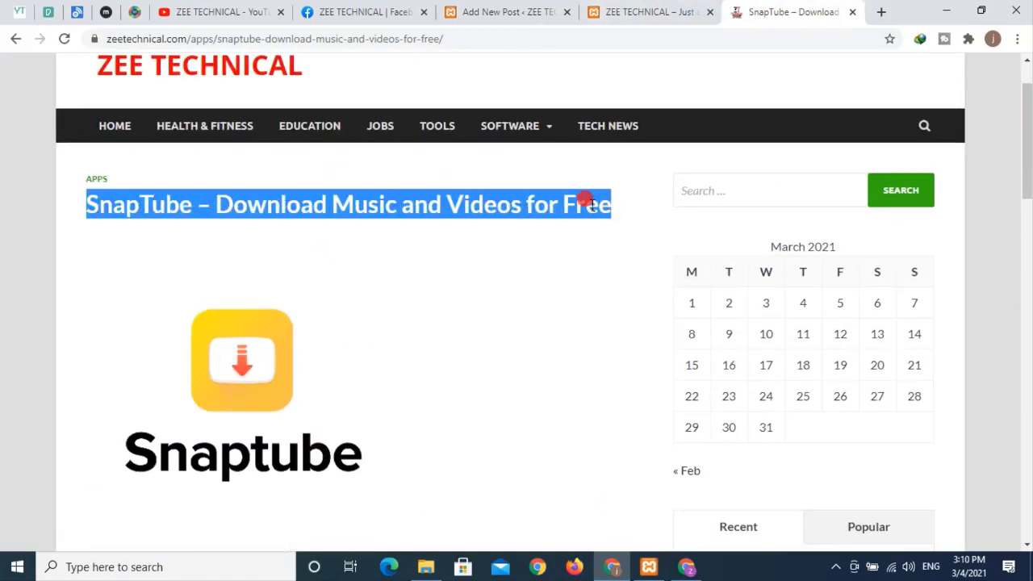
click(488, 13)
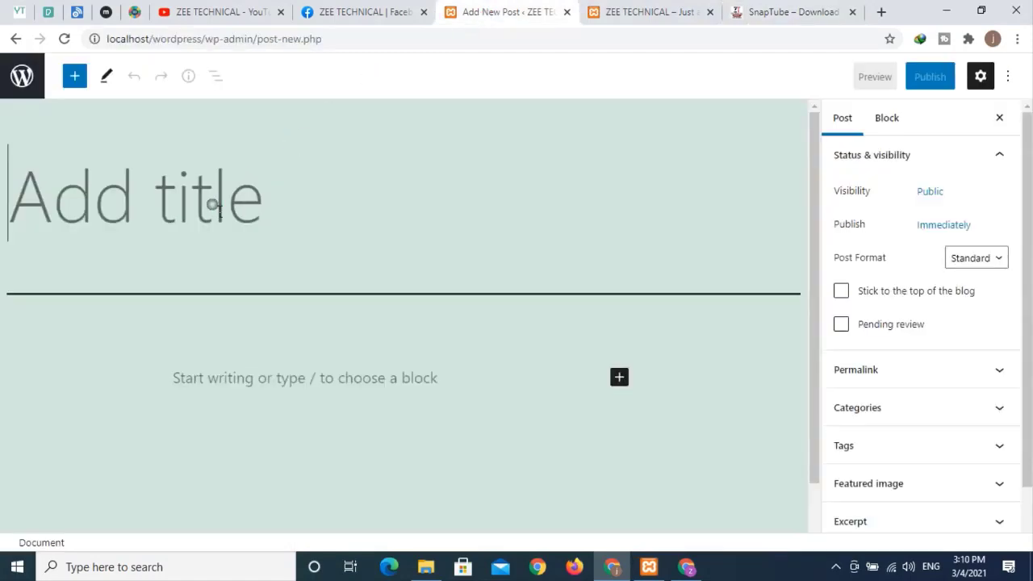
click(212, 205)
key(ctrl+v)
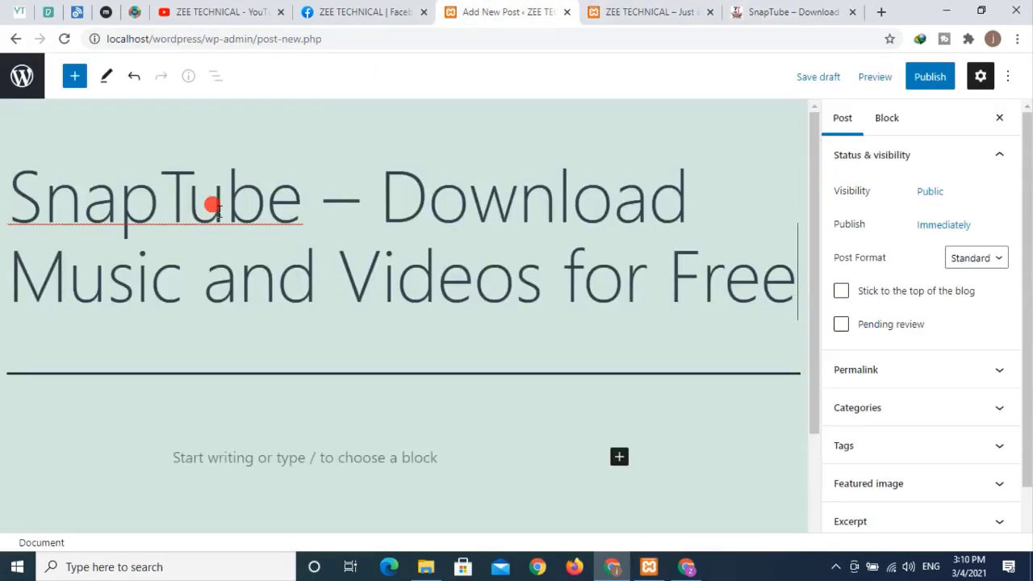
- Select the SnapTube article body from 'Downloading' onward and copy it
click(754, 14)
scroll(261, 228, down, 5)
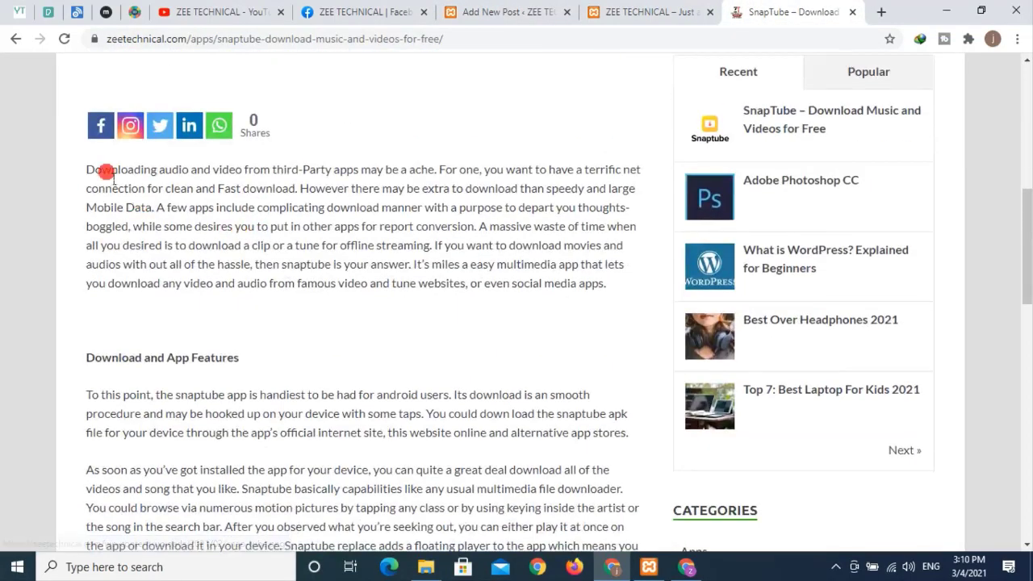
drag(165, 207, 250, 395)
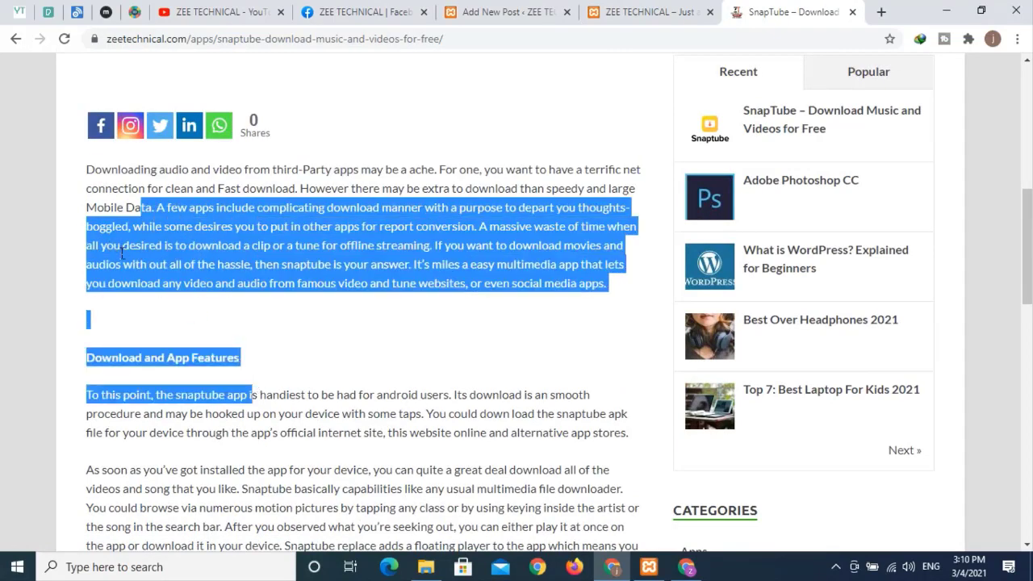
click(83, 175)
drag(92, 179, 239, 359)
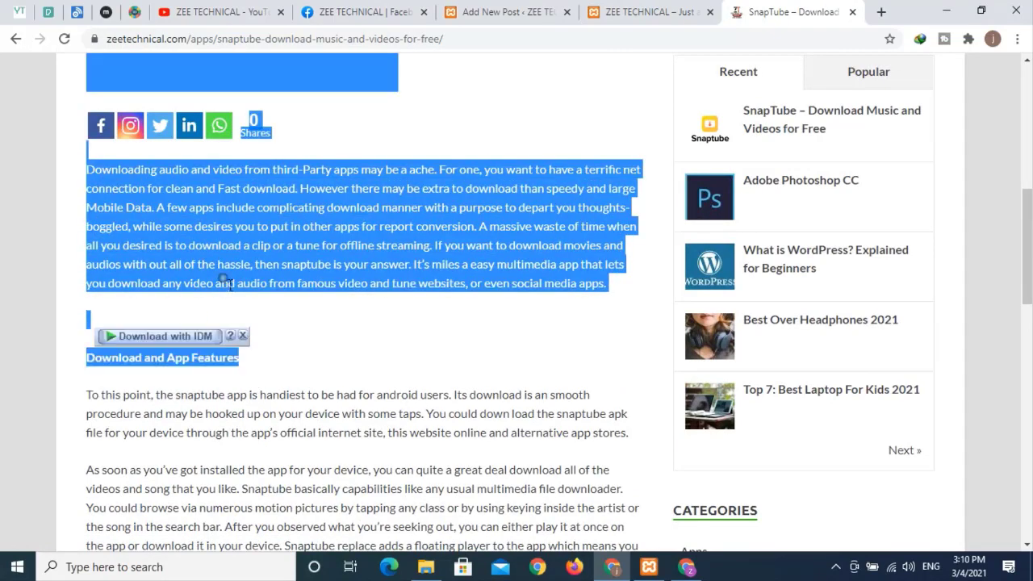
click(94, 169)
drag(89, 168, 474, 170)
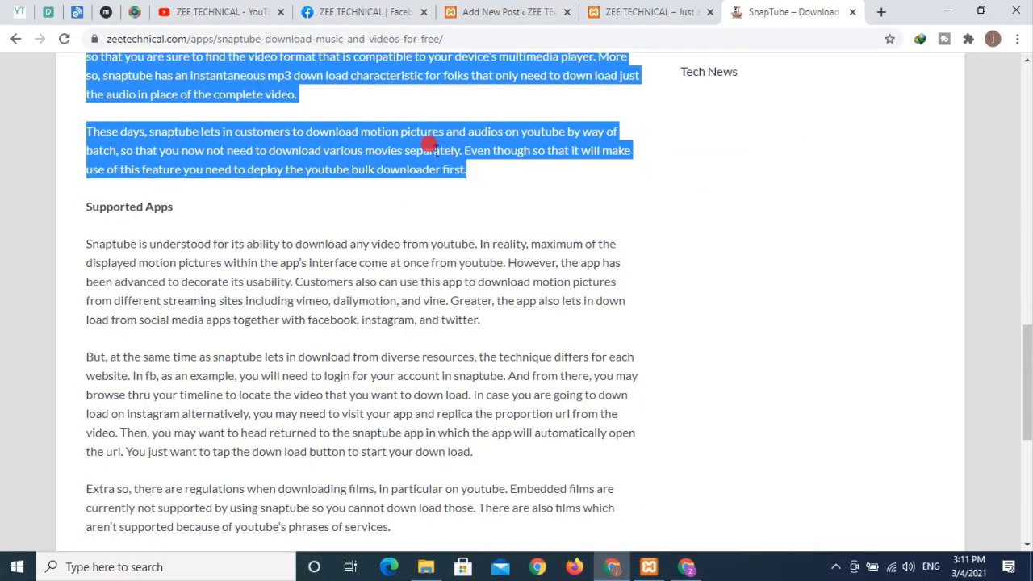
right_click(433, 150)
click(440, 158)
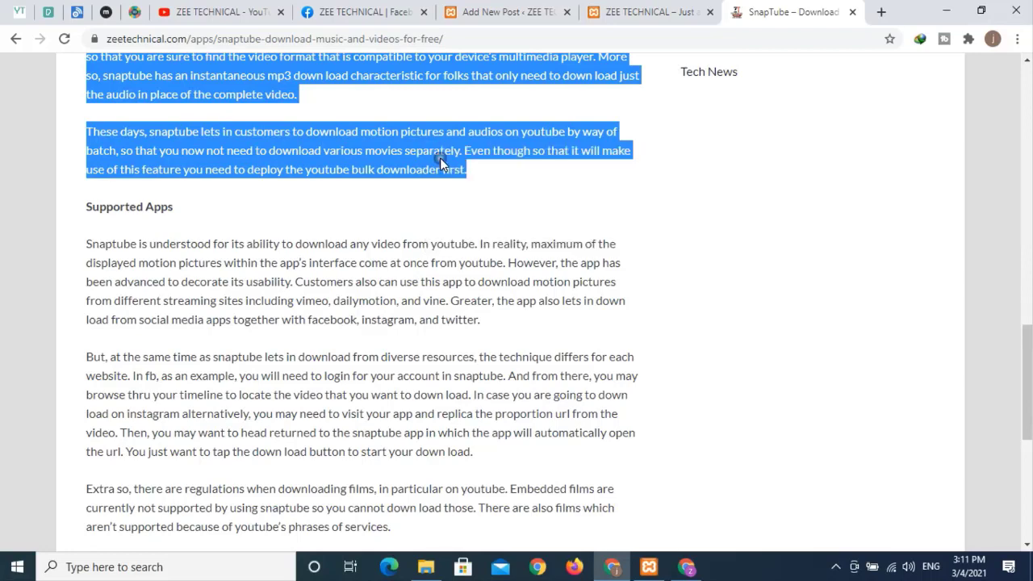
click(482, 27)
scroll(326, 353, down, 3)
- Paste the copied SnapTube text, including Download and App Features, into the empty paragraph block
click(305, 318)
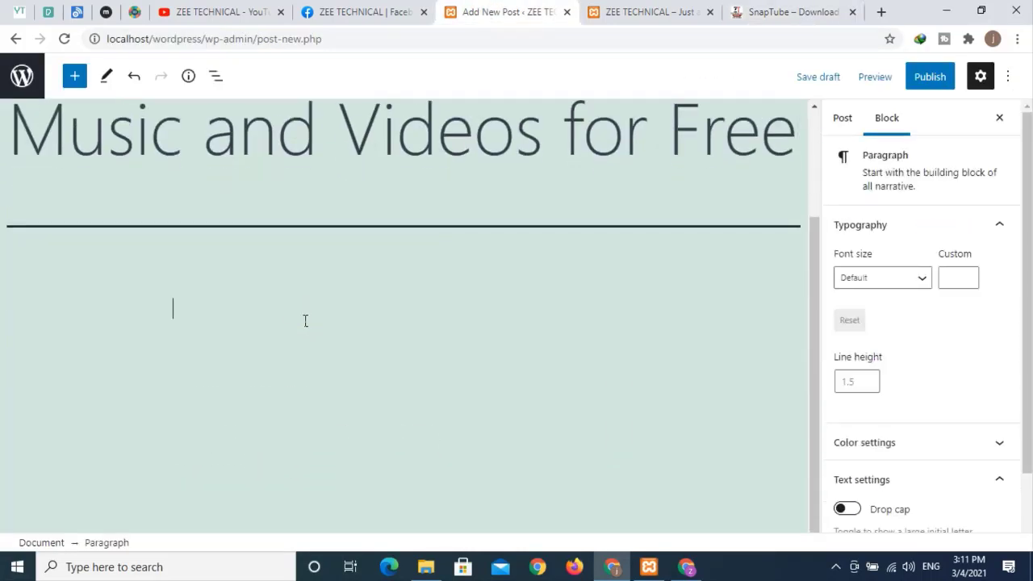
key(ctrl+v)
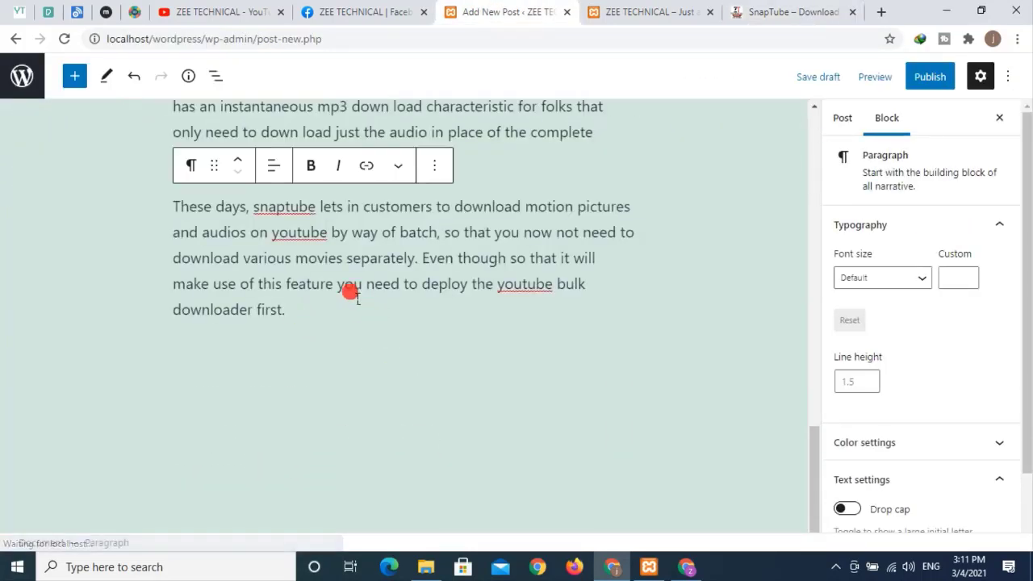
scroll(350, 290, up, 6)
scroll(403, 281, up, 5)
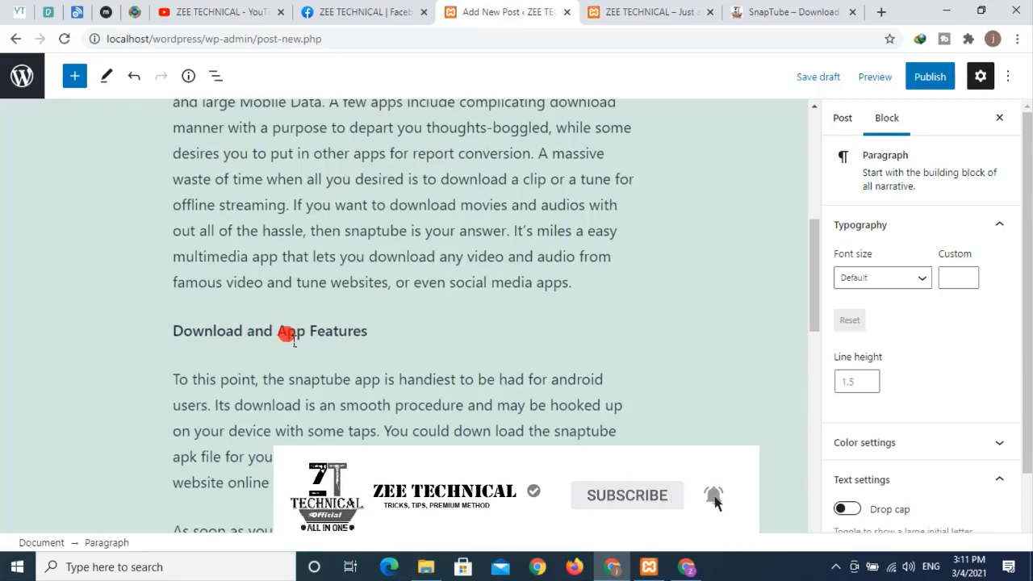
scroll(318, 333, up, 5)
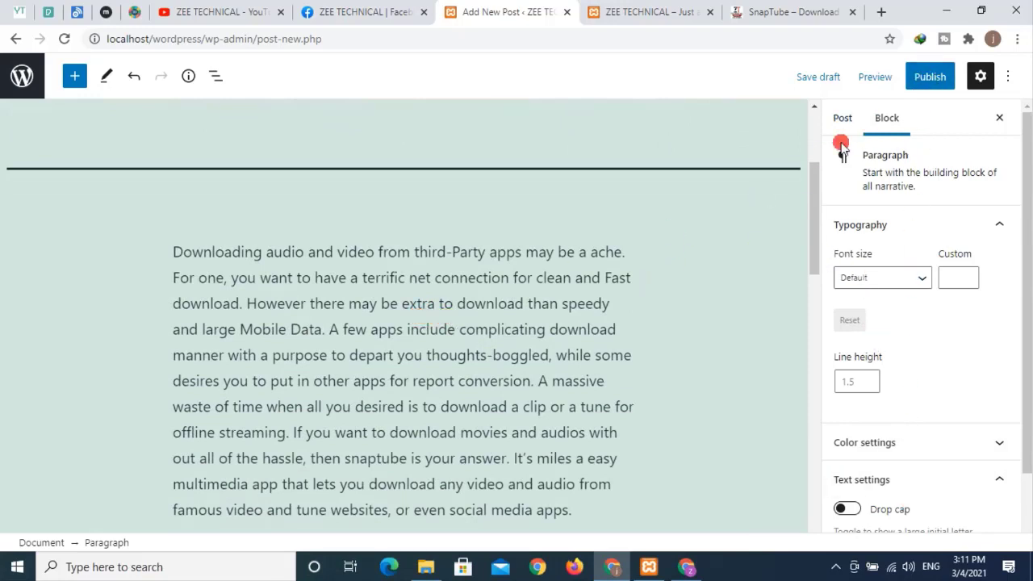
- Publish the SnapTube post via the pre-publish panel, then view the local front page tab
click(930, 78)
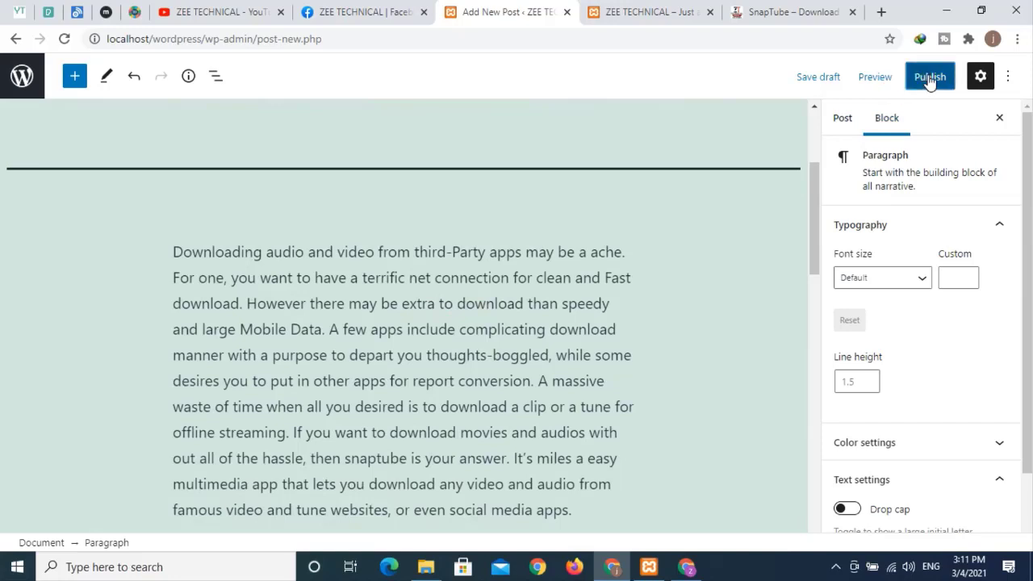
click(877, 92)
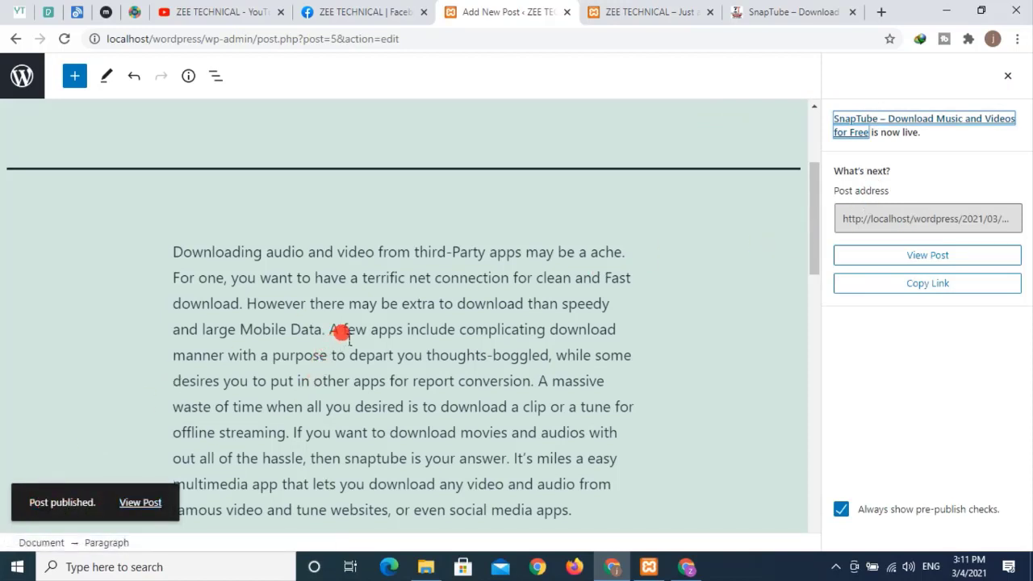
click(617, 18)
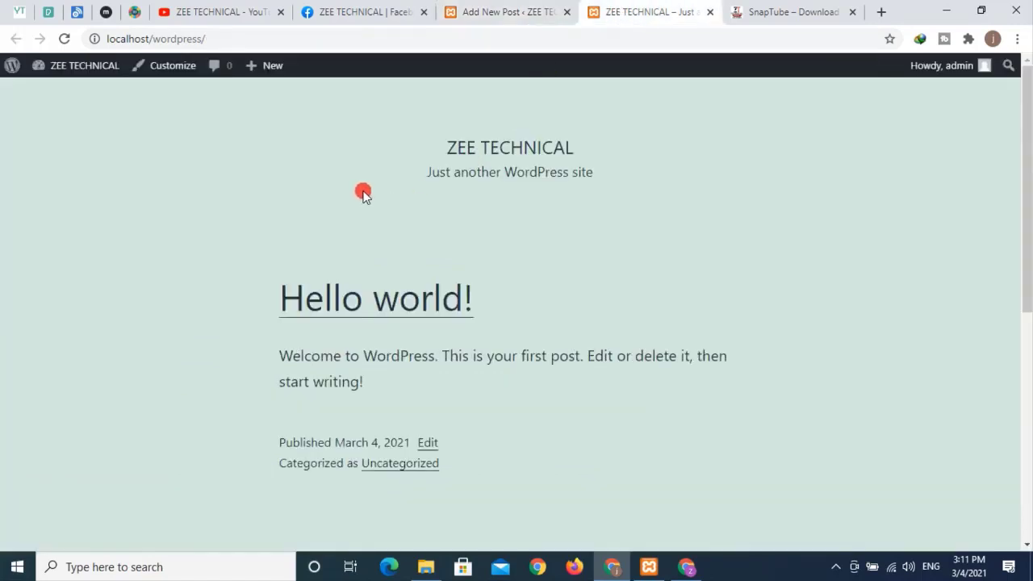
click(65, 39)
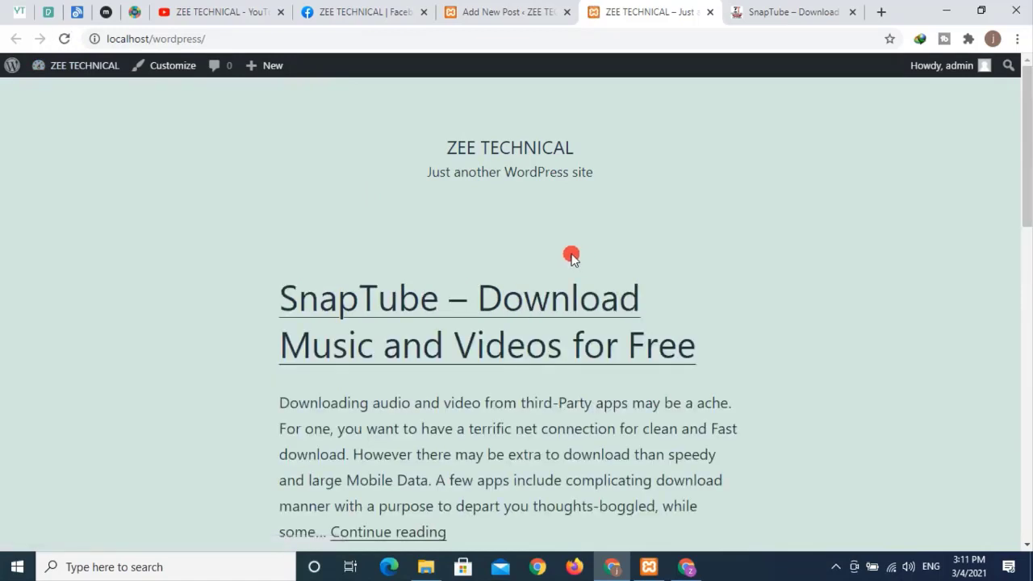
scroll(572, 256, down, 2)
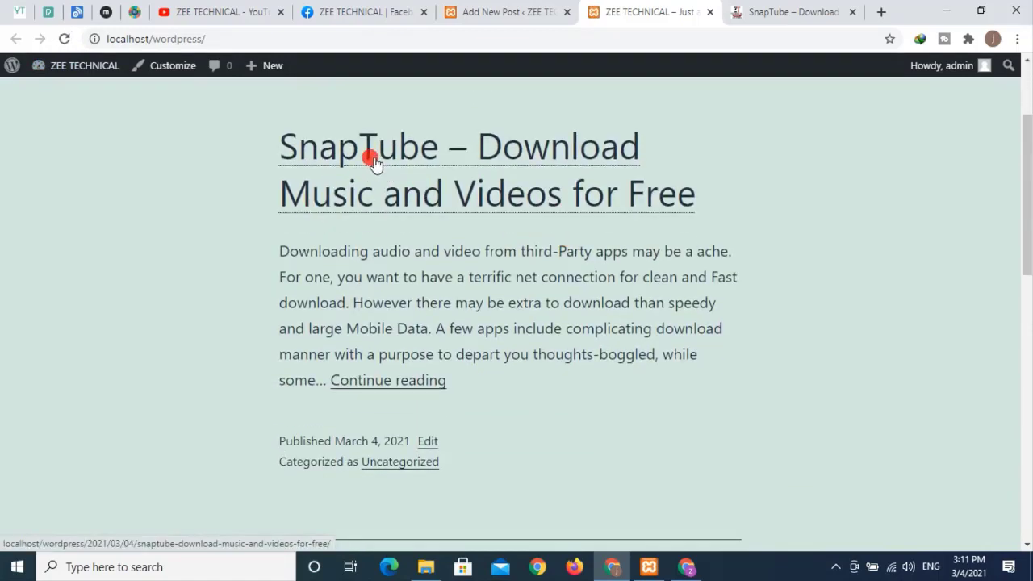
scroll(468, 166, down, 1)
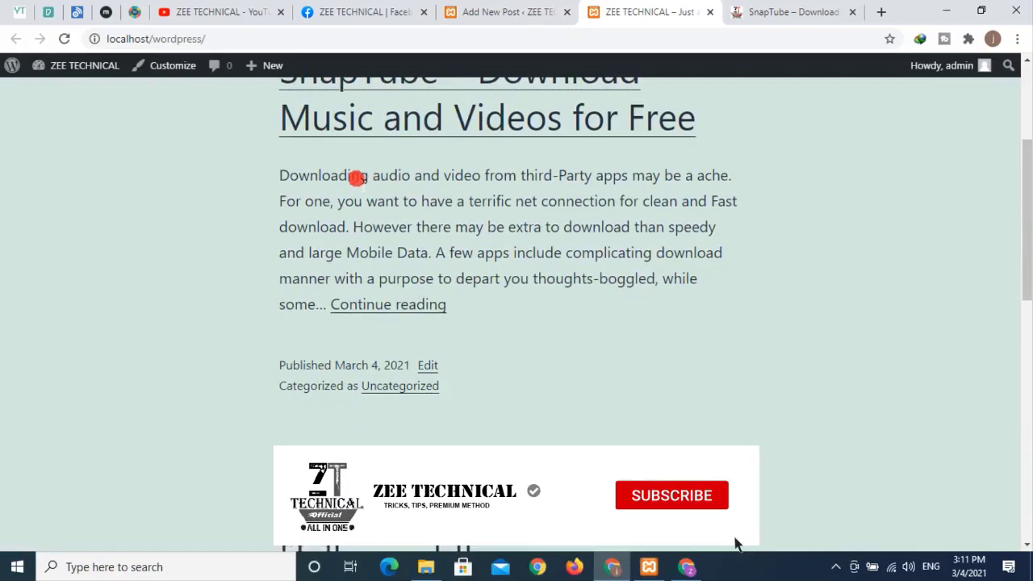
drag(272, 171, 645, 218)
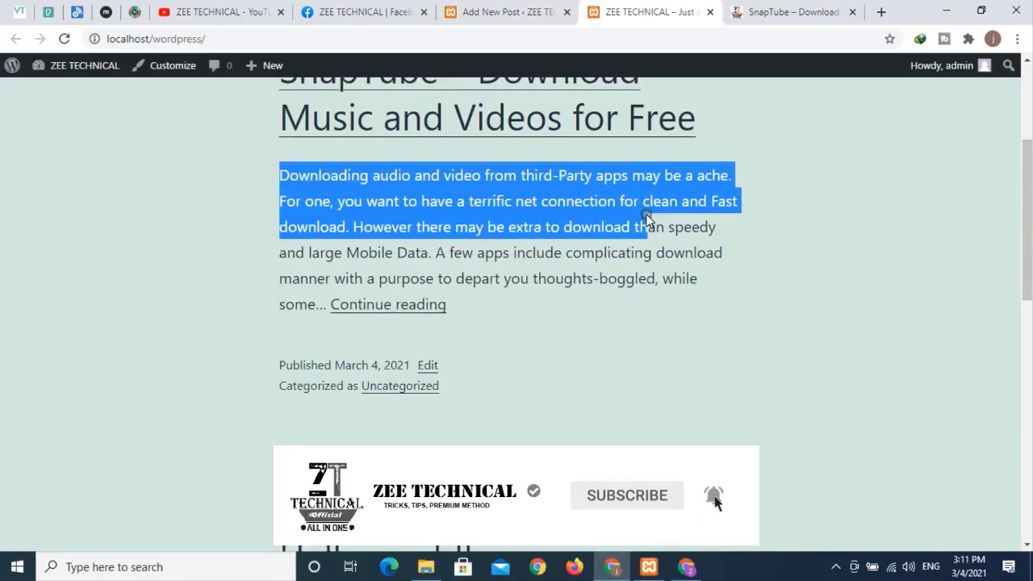
click(511, 218)
click(787, 12)
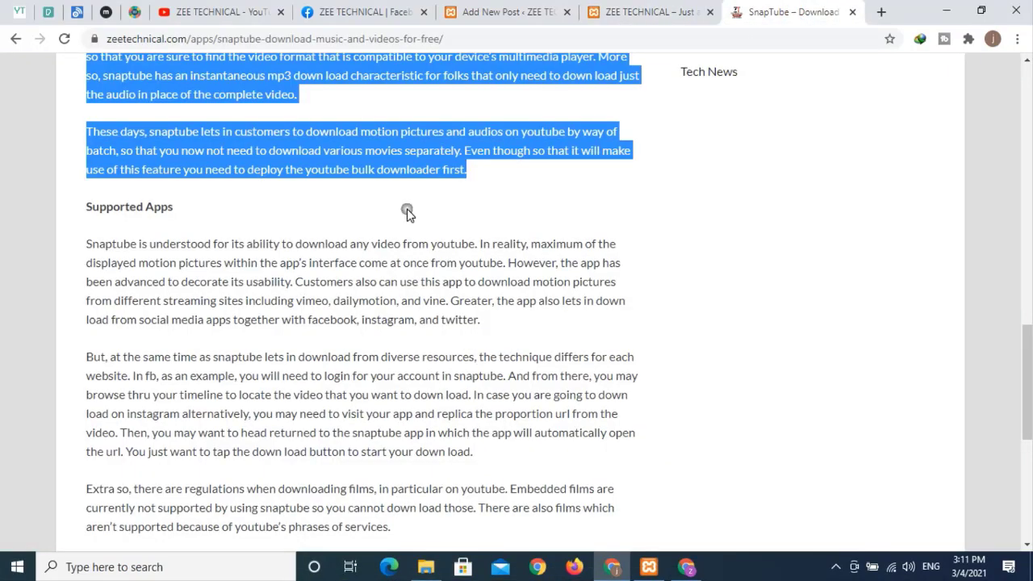
scroll(281, 288, up, 10)
click(15, 39)
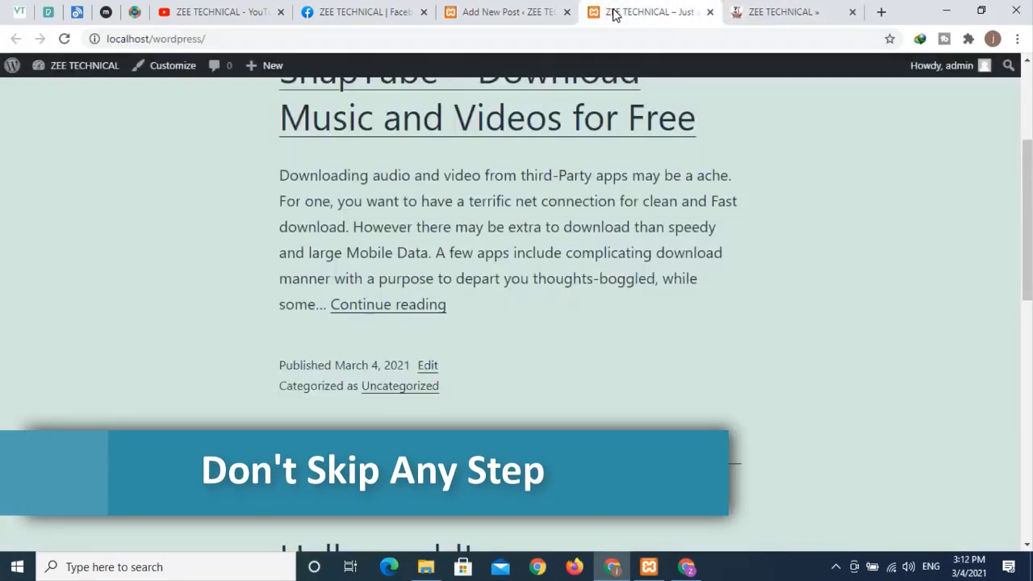
click(611, 12)
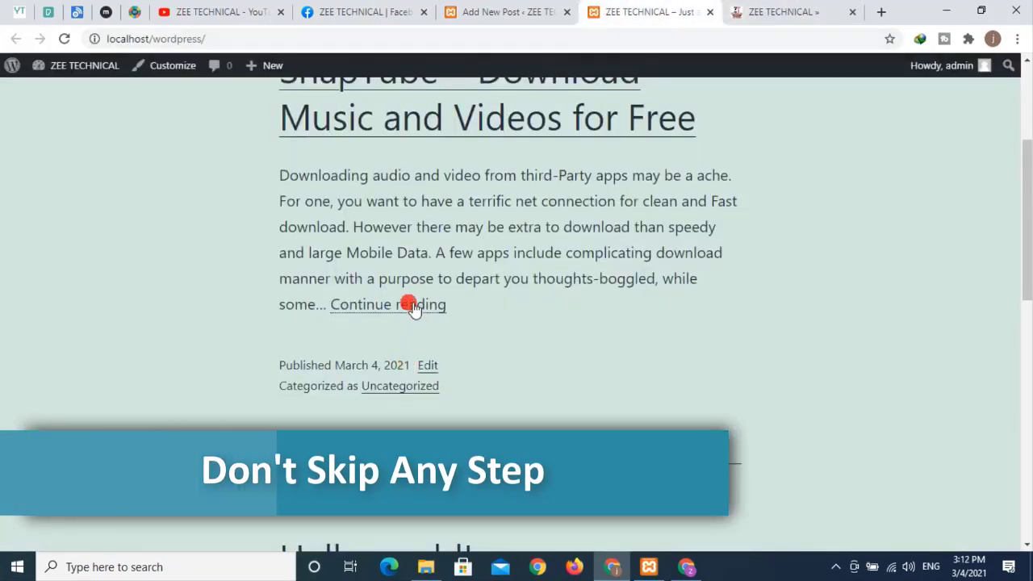
- Open the full SnapTube post on the local site and scroll through it
click(411, 307)
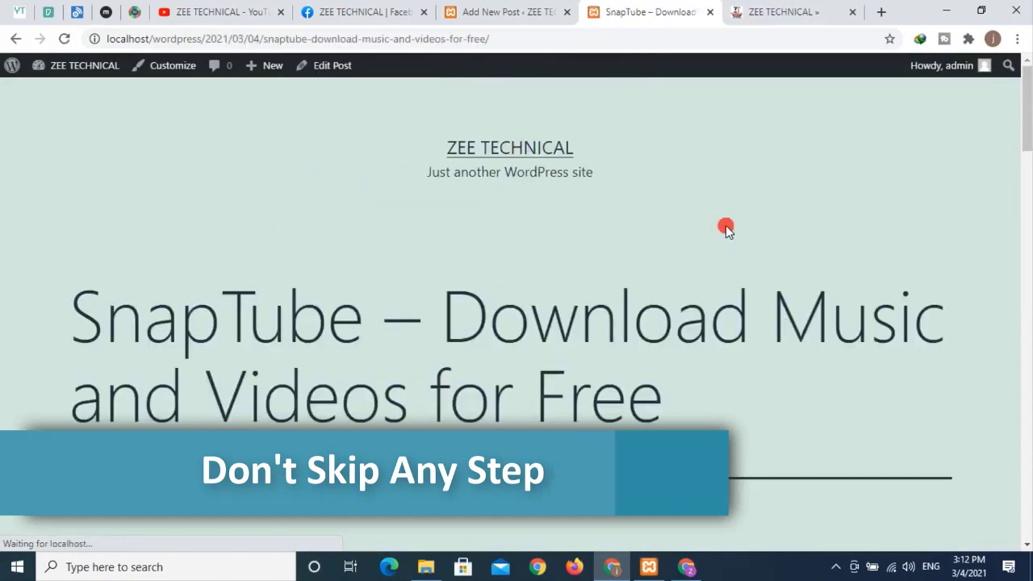
scroll(544, 217, down, 15)
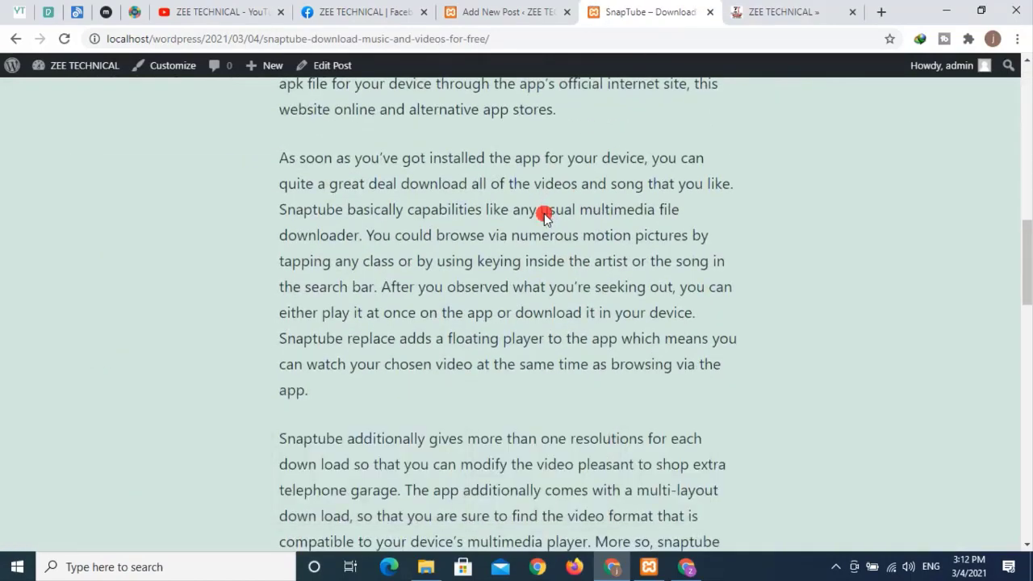
scroll(544, 215, down, 6)
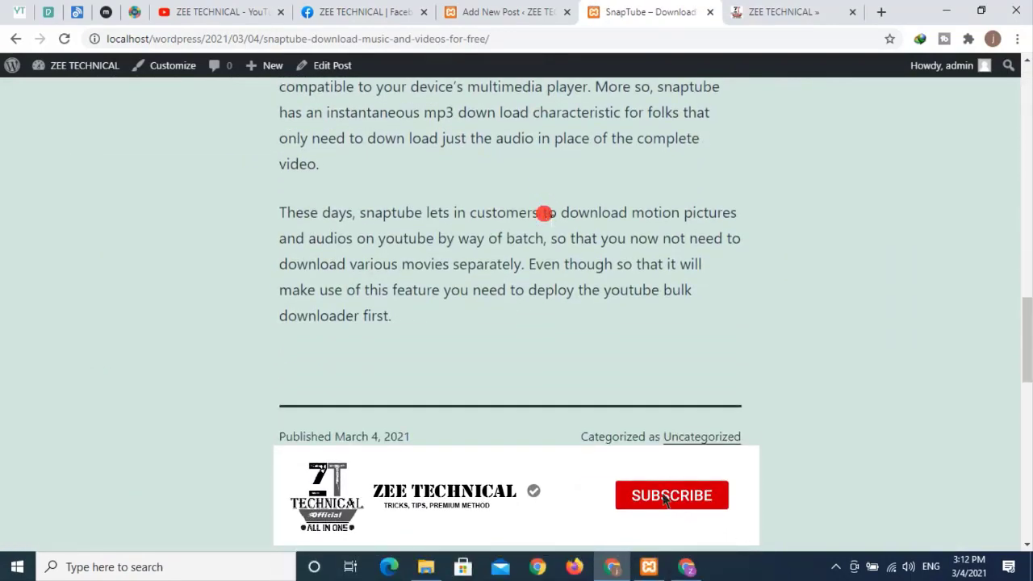
scroll(544, 214, up, 20)
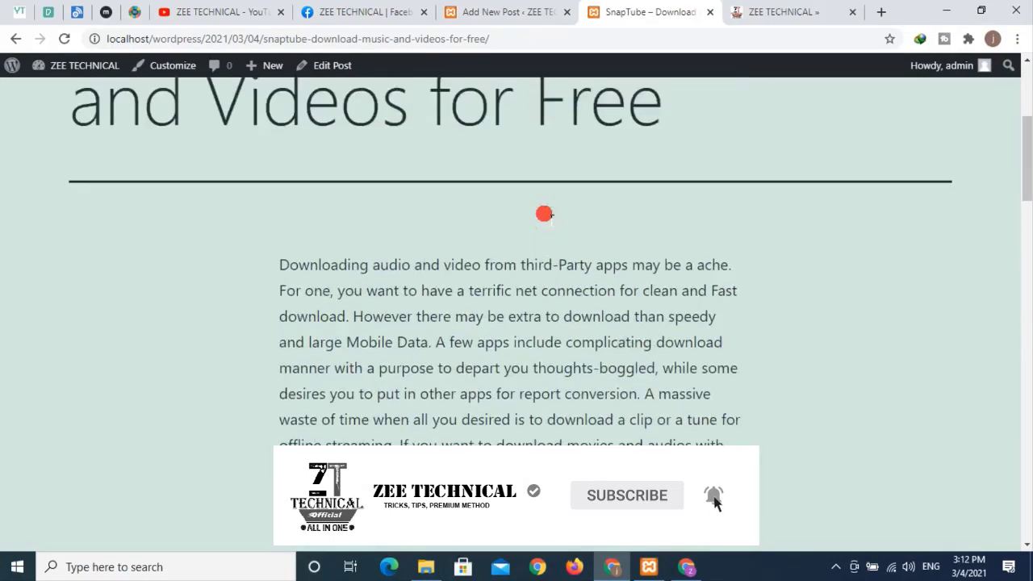
scroll(542, 213, down, 1)
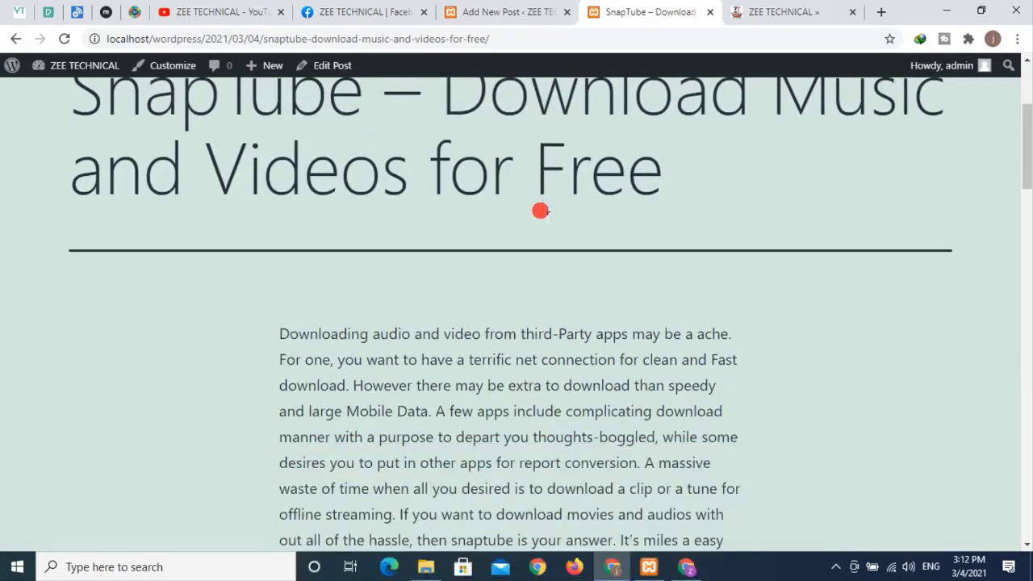
- Open the original SnapTube article on zeetechnical.com for comparison
click(749, 11)
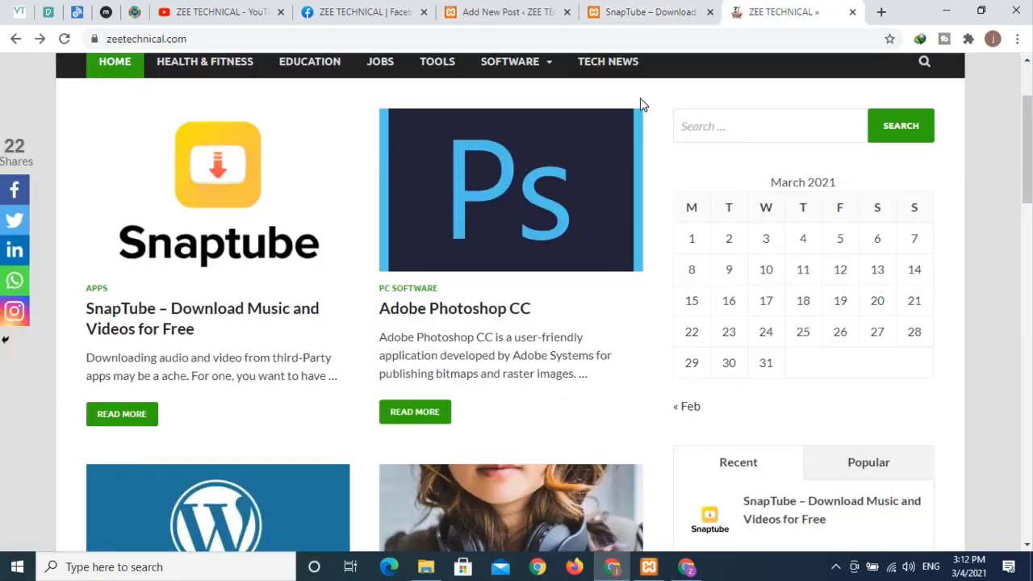
click(137, 415)
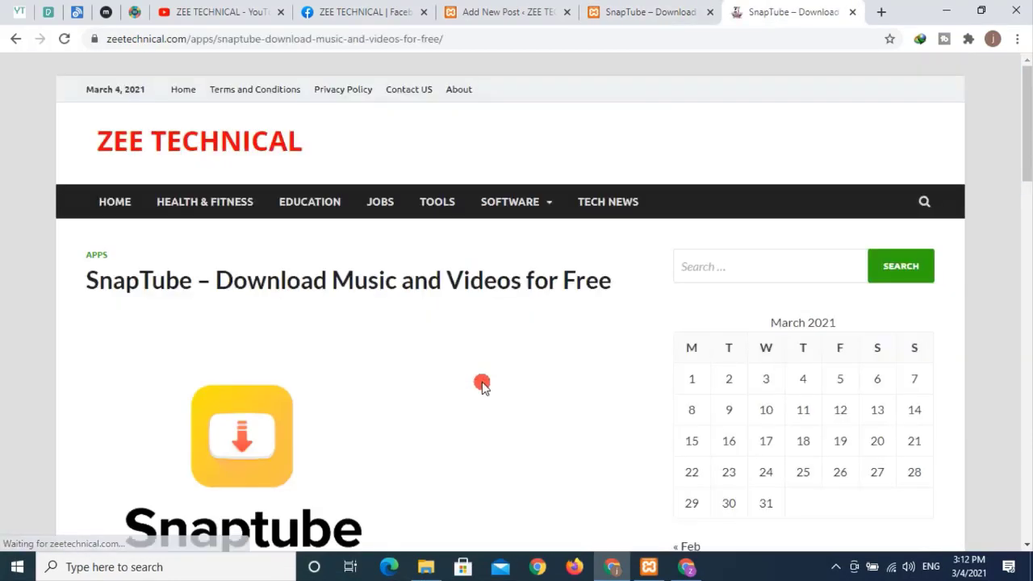
scroll(479, 385, down, 2)
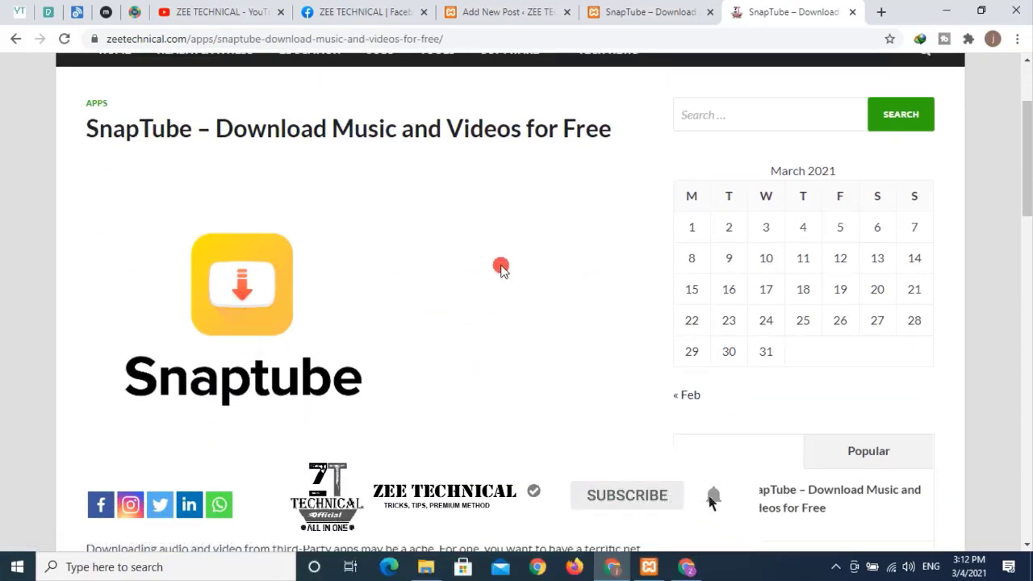
- Close the post-publish panel and show the SnapTube post's Post settings, with Public visibility and March 4, 2021
click(537, 17)
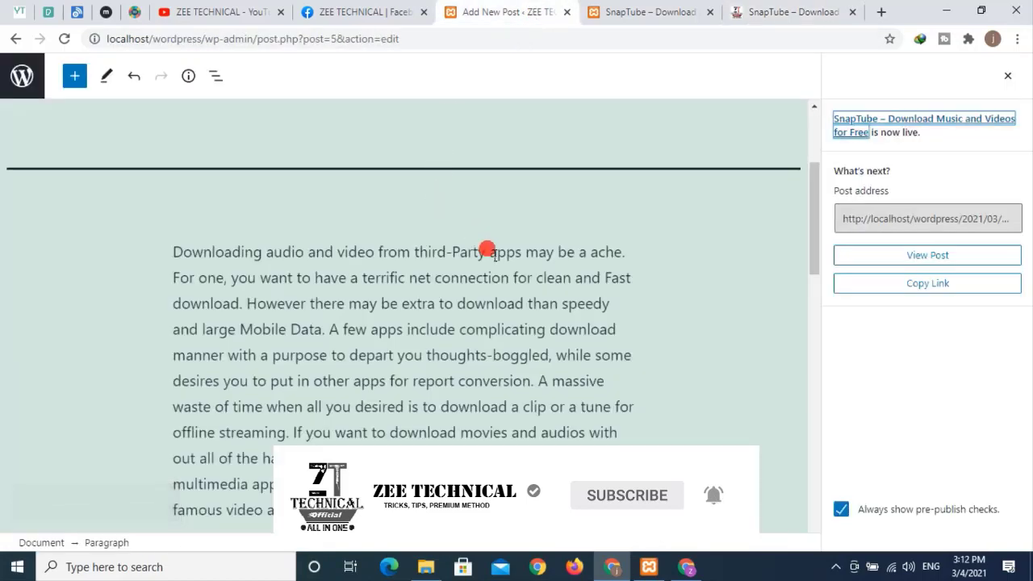
scroll(487, 252, up, 3)
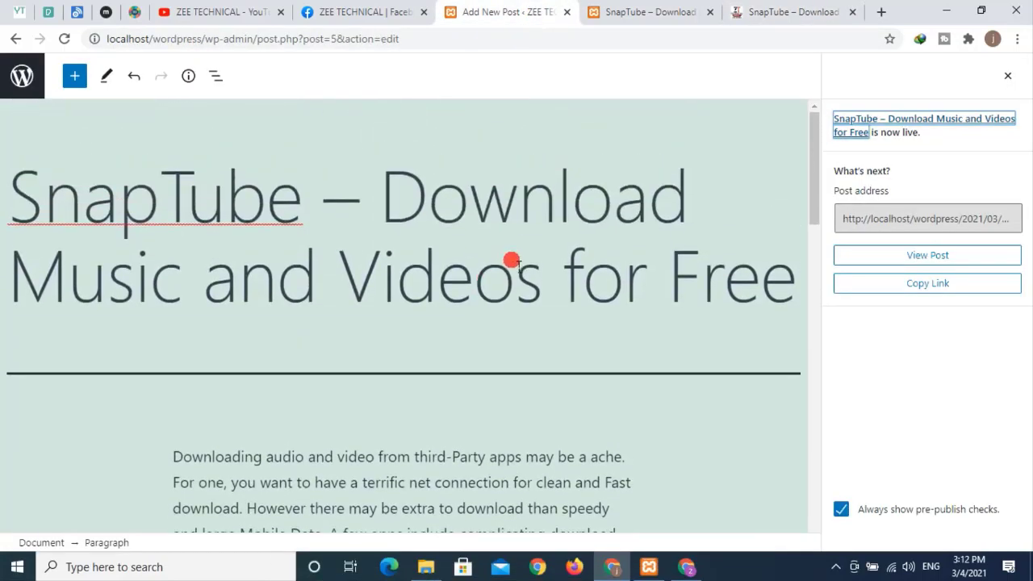
click(1007, 76)
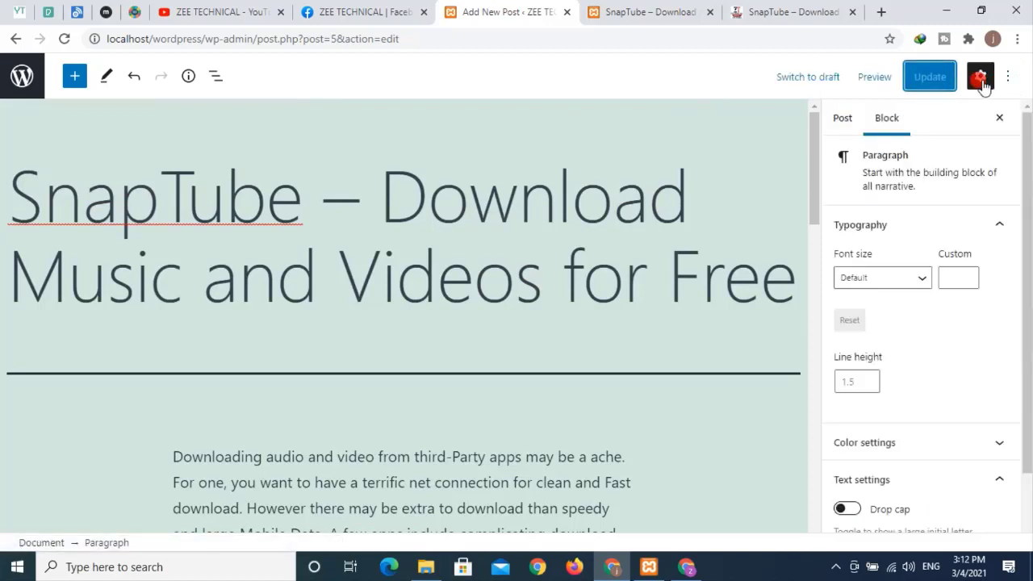
click(859, 119)
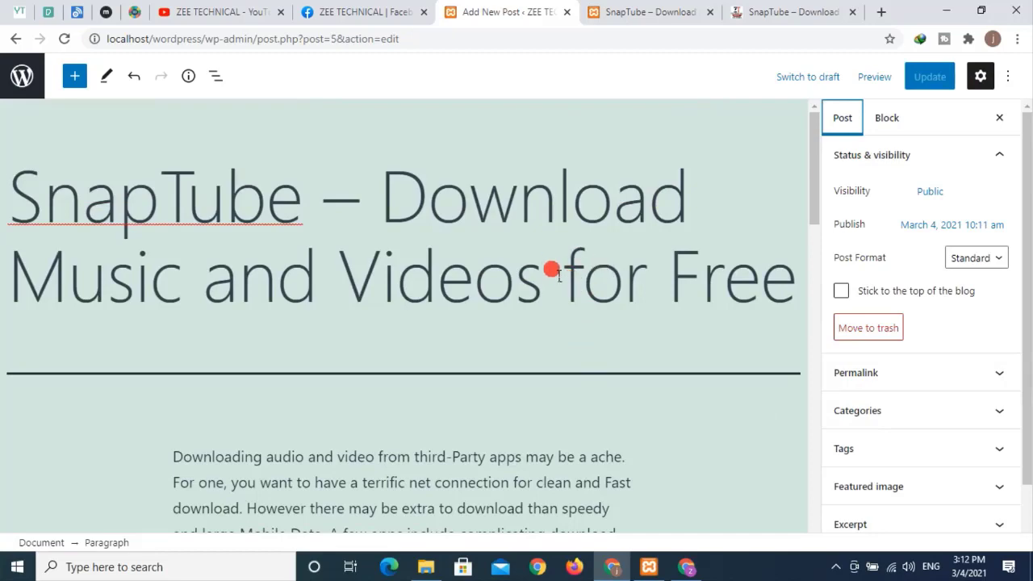
click(618, 15)
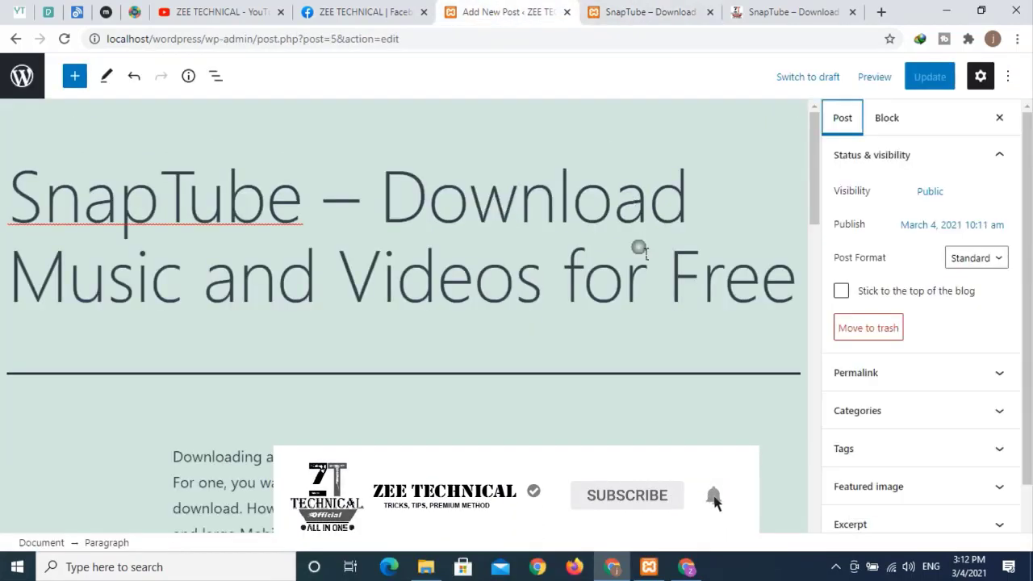
- Change the SnapTube post's visibility from Public to Private and confirm it
click(500, 14)
click(930, 191)
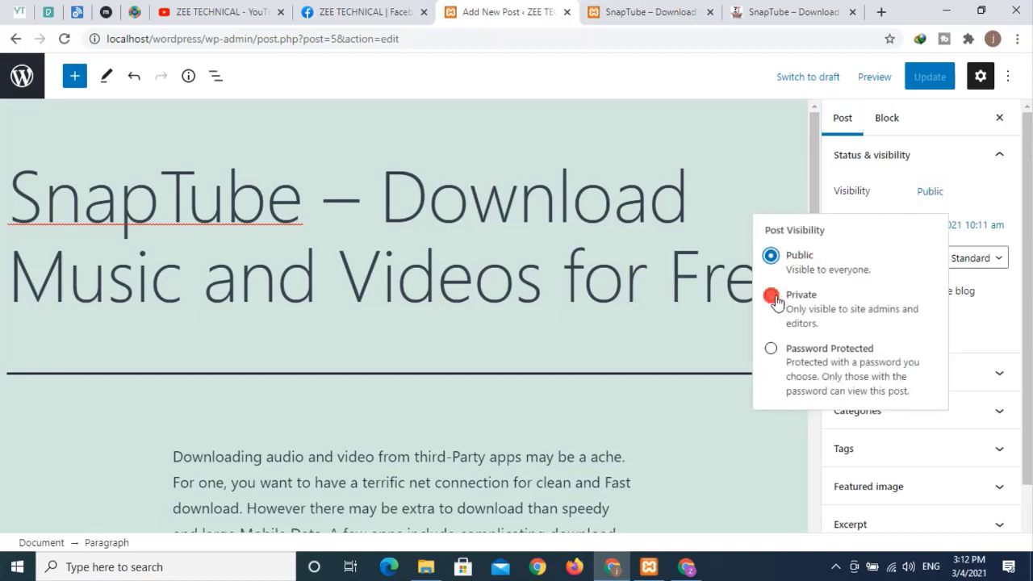
click(773, 297)
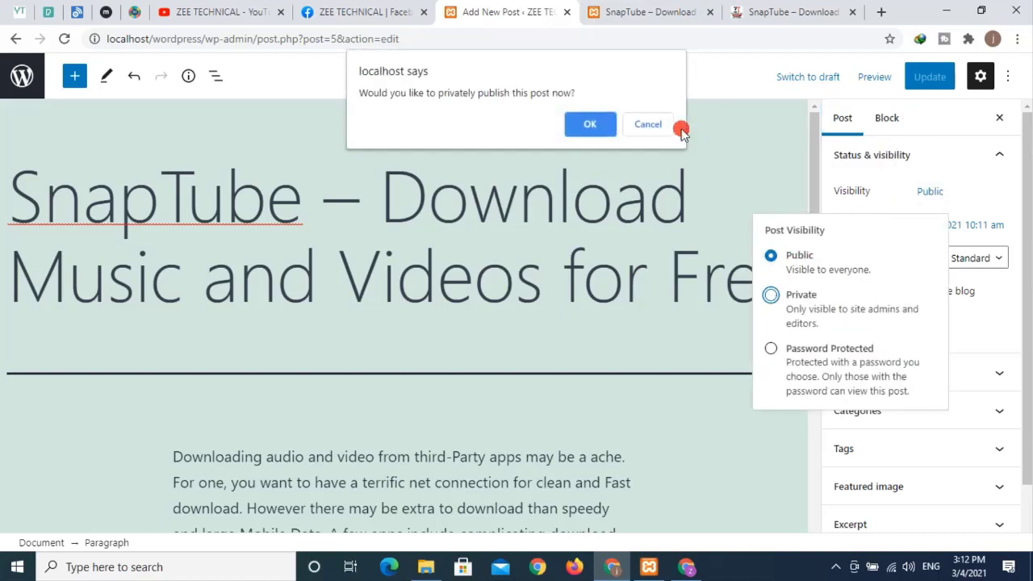
click(603, 132)
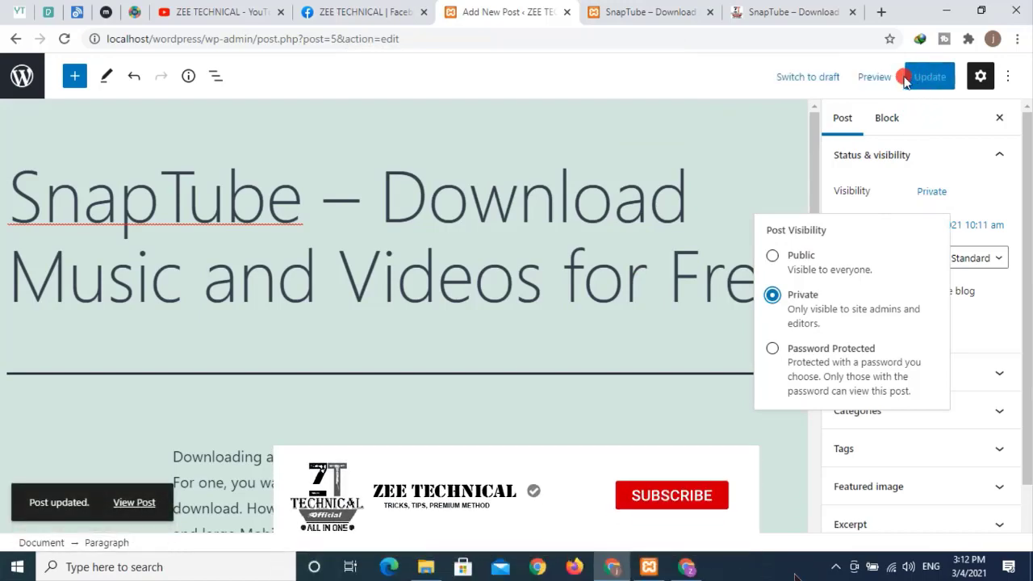
- Reload the live post to see its title prefixed 'Private:'
click(645, 11)
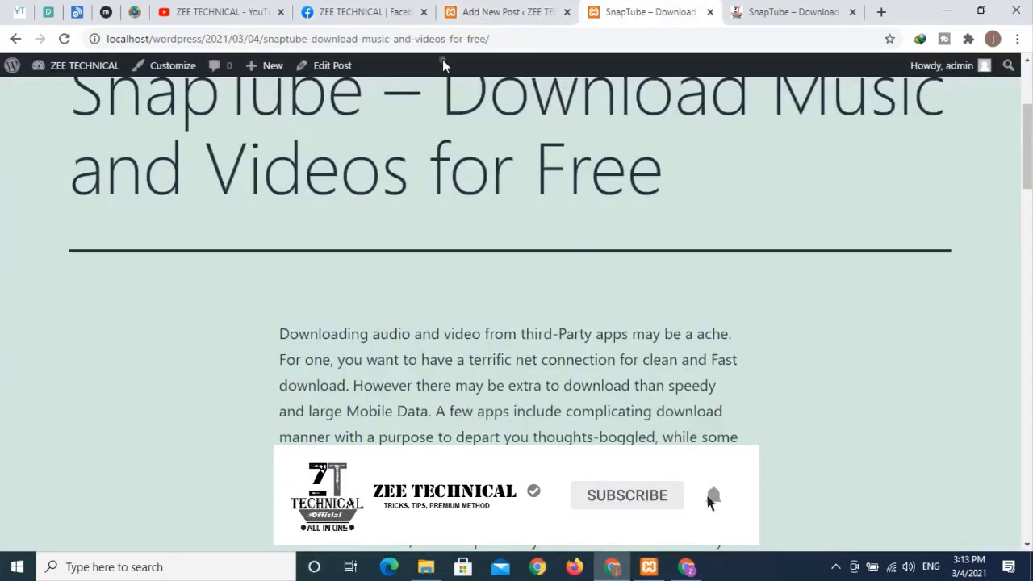
click(63, 39)
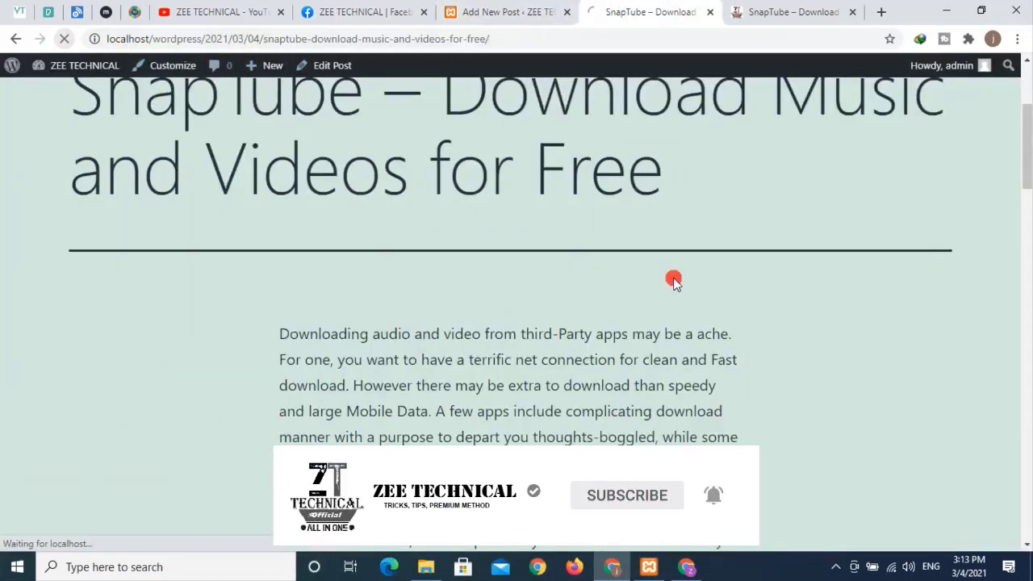
scroll(462, 227, down, 1)
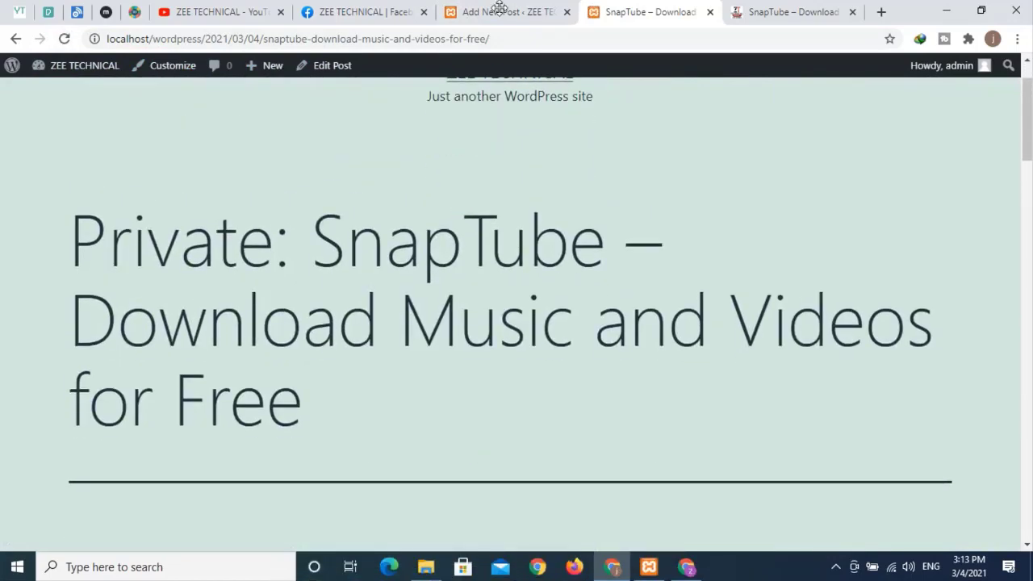
- Check the live post, whose title now begins with 'Private'
click(492, 12)
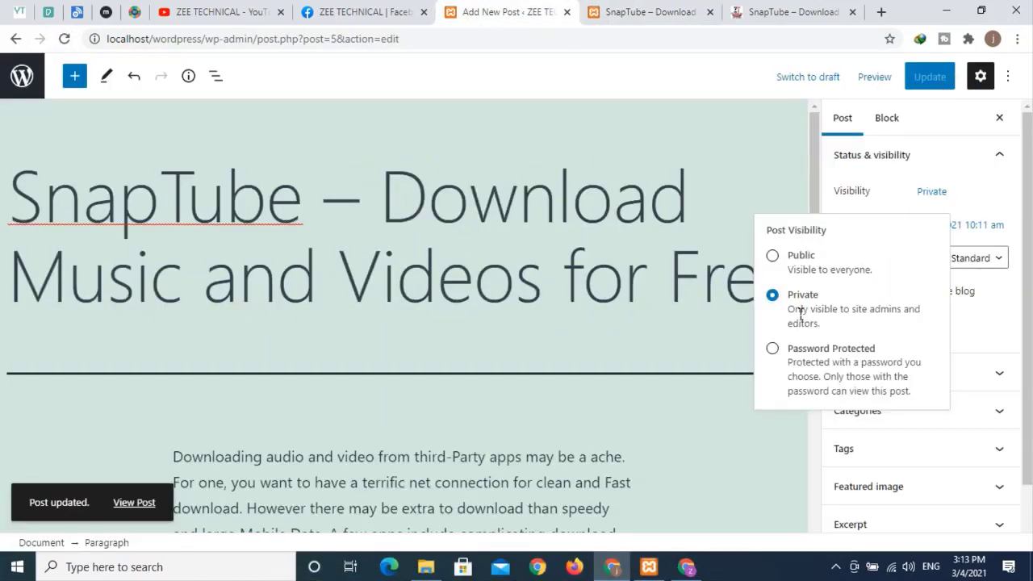
click(622, 309)
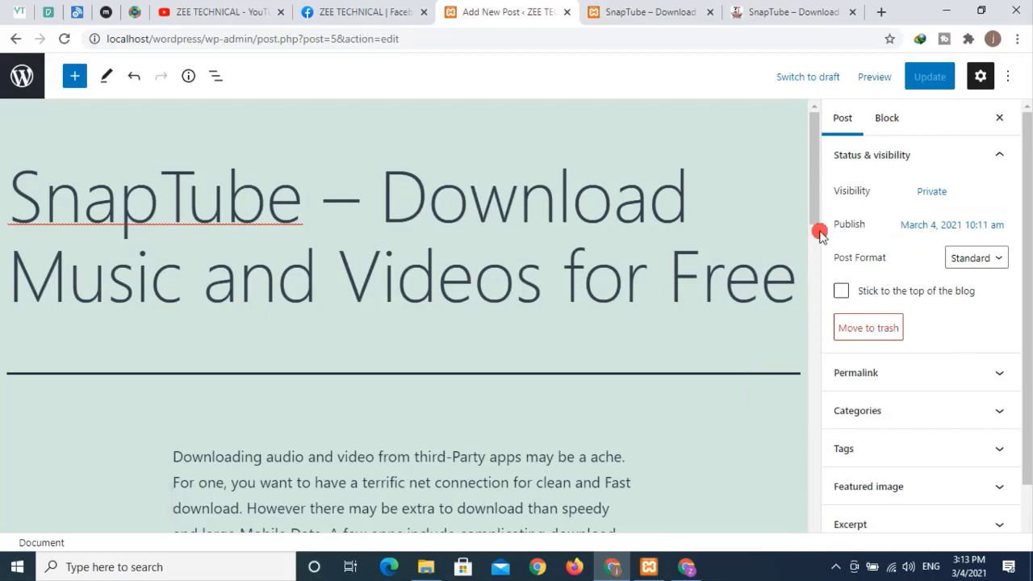
click(646, 12)
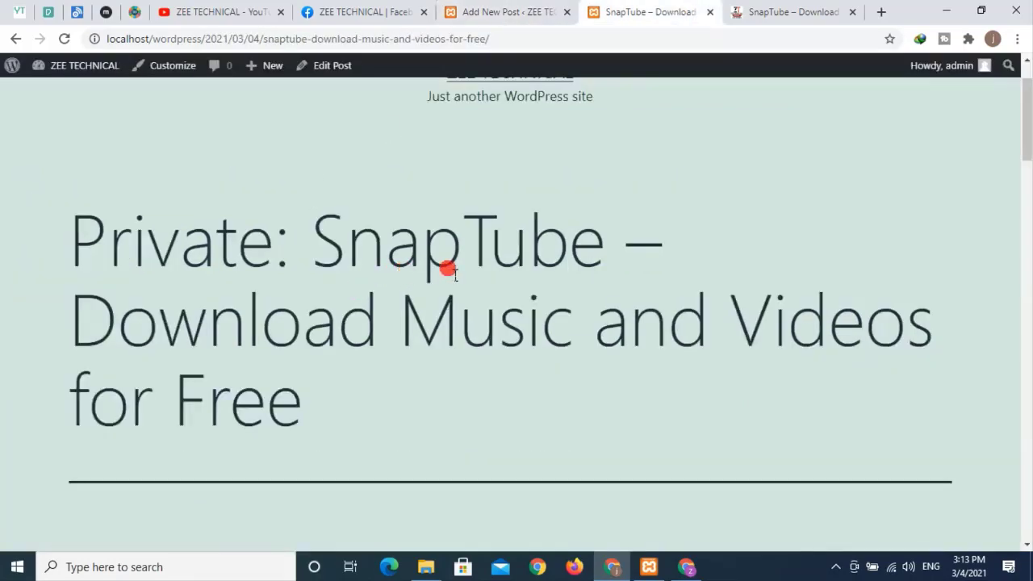
scroll(492, 268, down, 15)
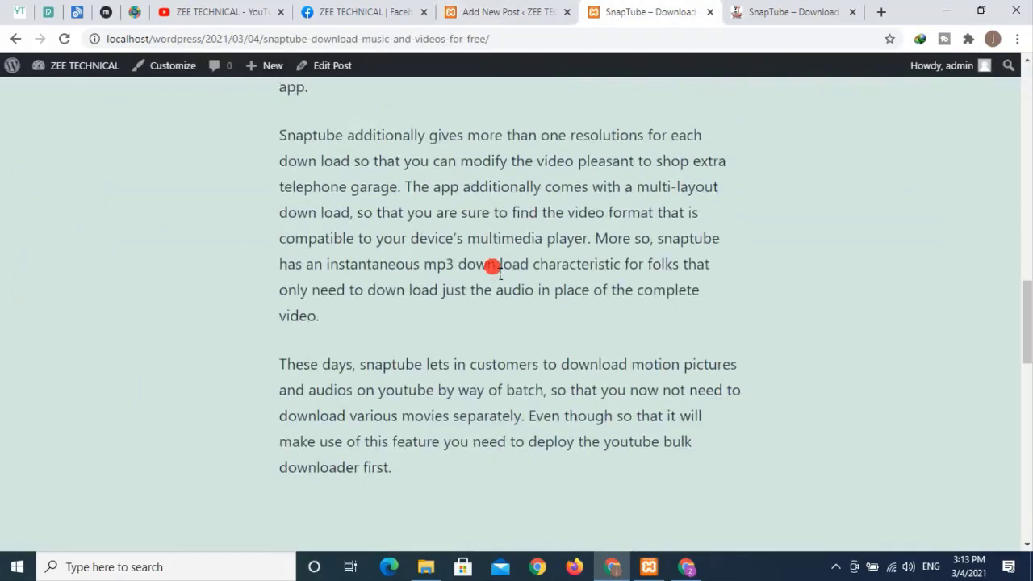
scroll(491, 267, up, 7)
scroll(240, 174, up, 10)
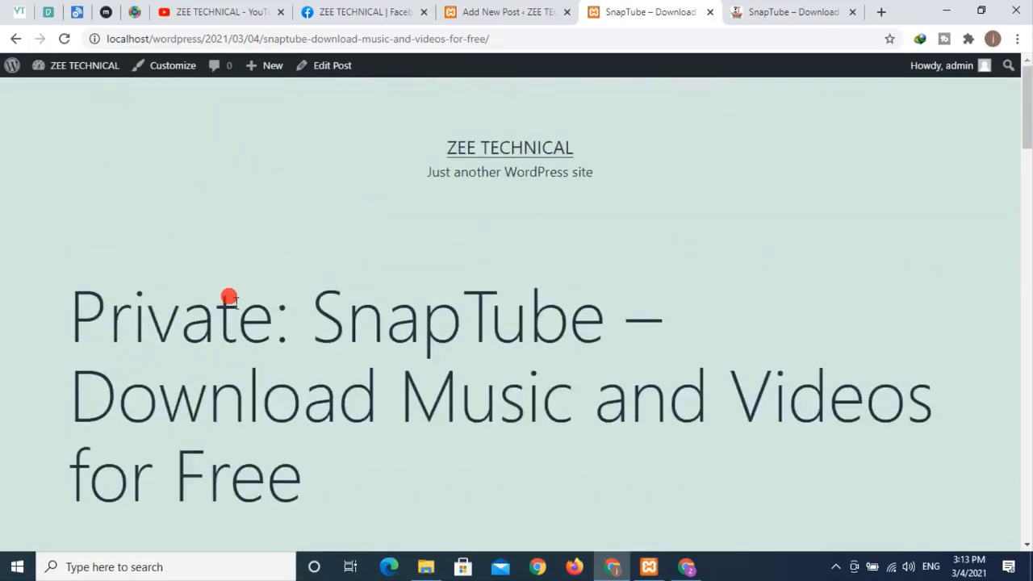
drag(282, 325, 69, 321)
click(652, 203)
- Set the post's visibility back to Public and save the update
click(455, 12)
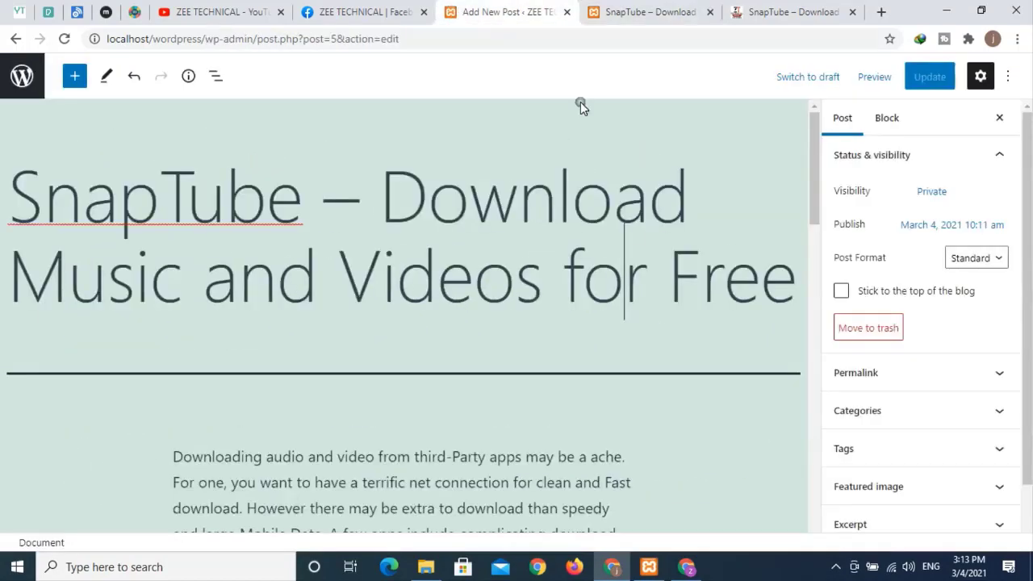
click(936, 195)
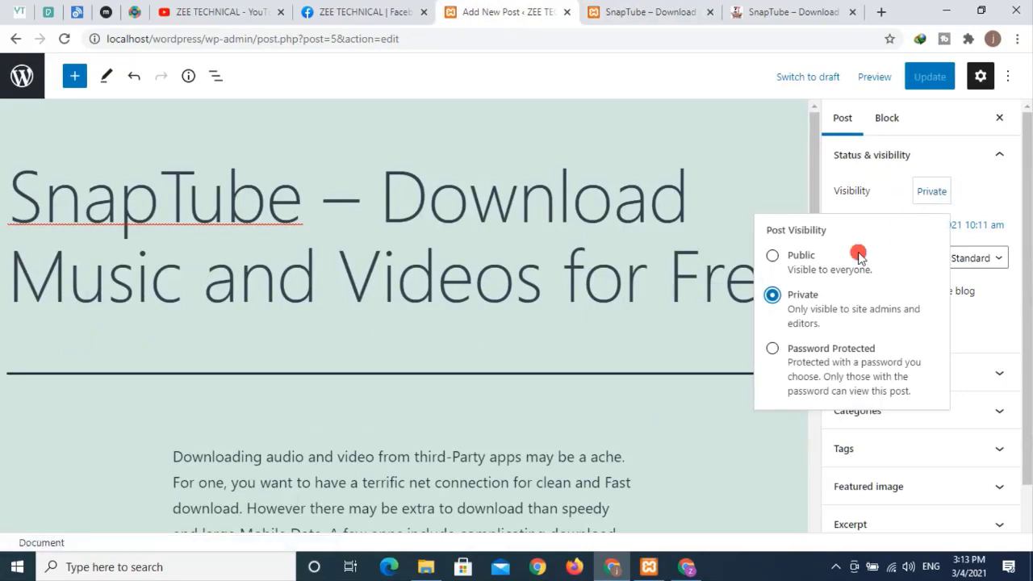
click(797, 260)
click(929, 76)
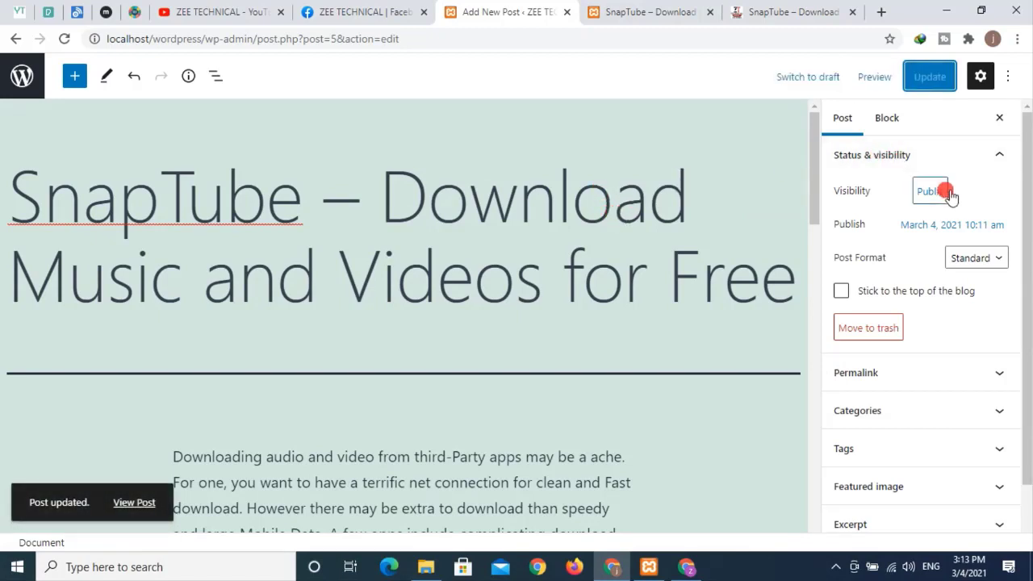
- Go from the SnapTube post to the ZEE TECHNICAL front page and scroll its post listing
click(638, 13)
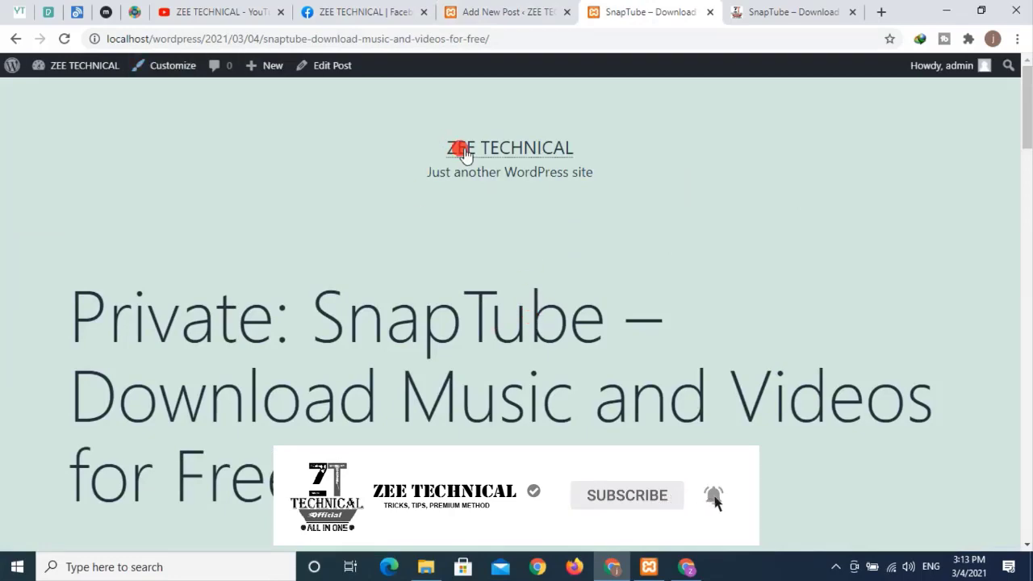
click(512, 150)
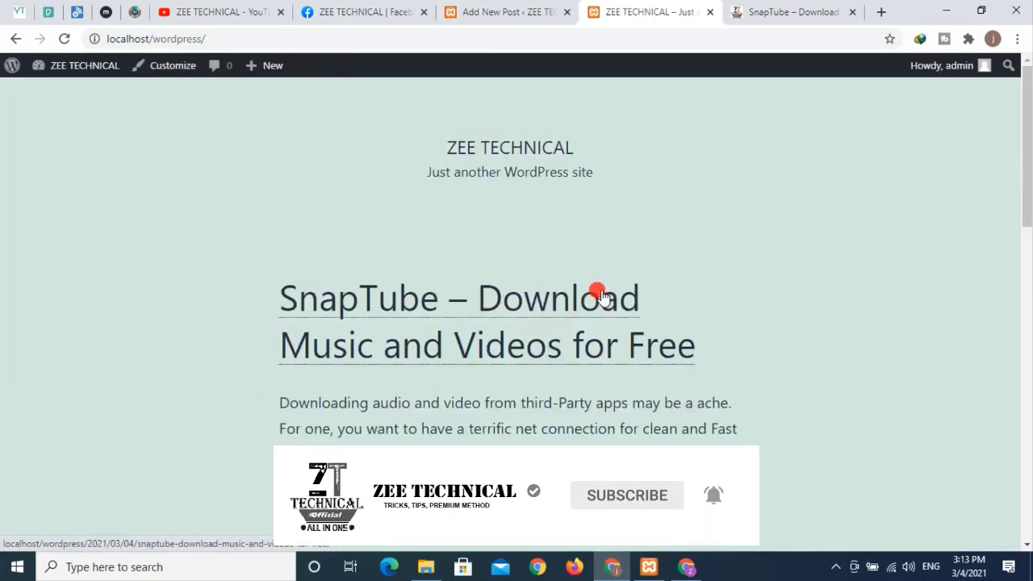
scroll(597, 289, down, 12)
scroll(593, 286, up, 10)
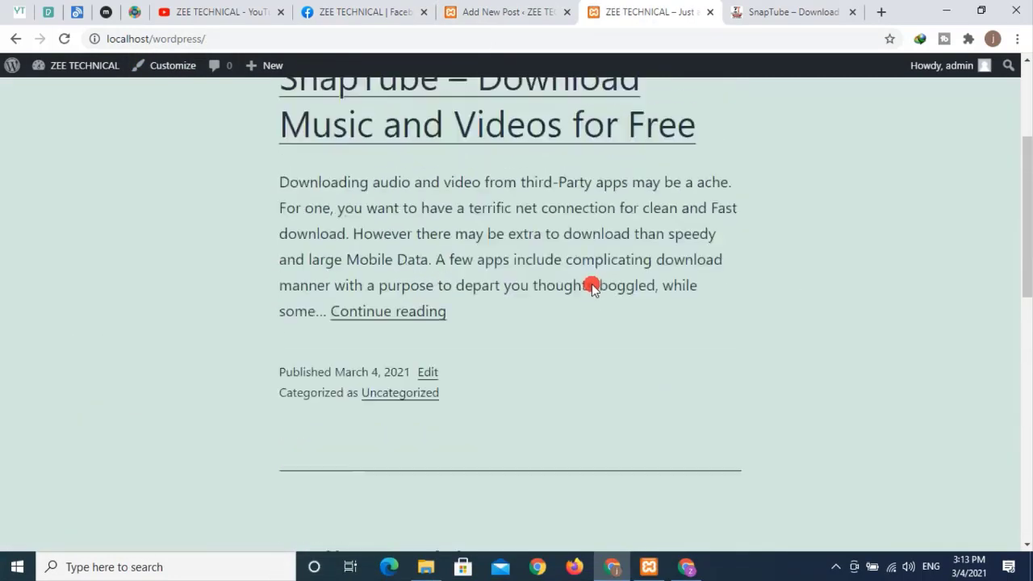
scroll(591, 284, up, 3)
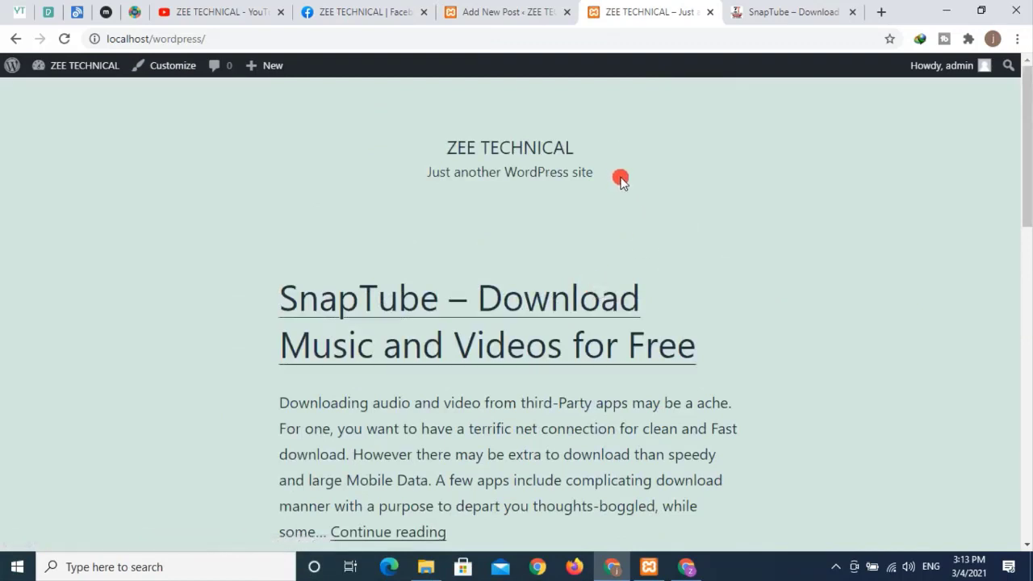
- Change the SnapTube post's publish date to March 7 and save the update
click(530, 18)
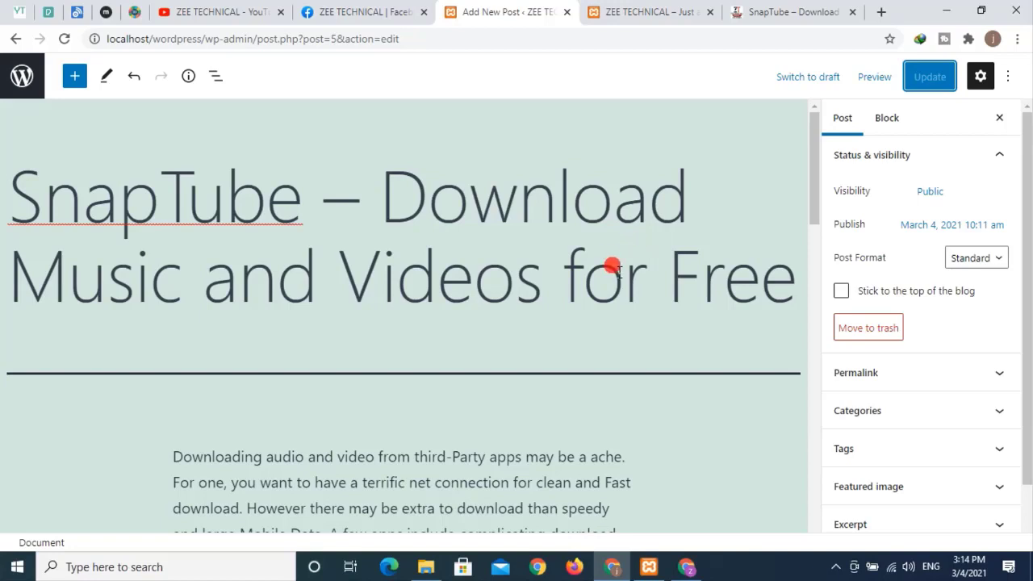
click(952, 224)
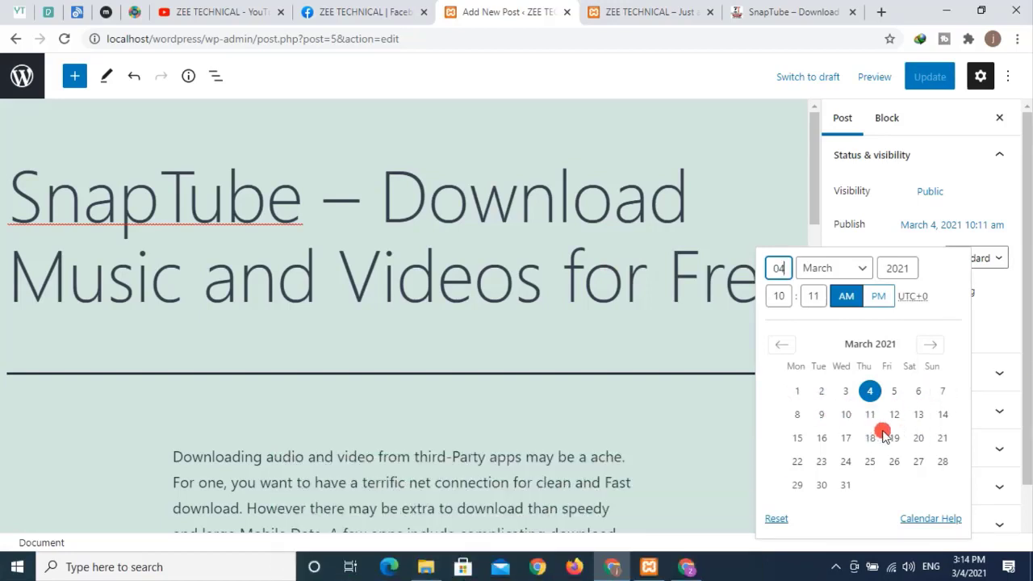
click(943, 392)
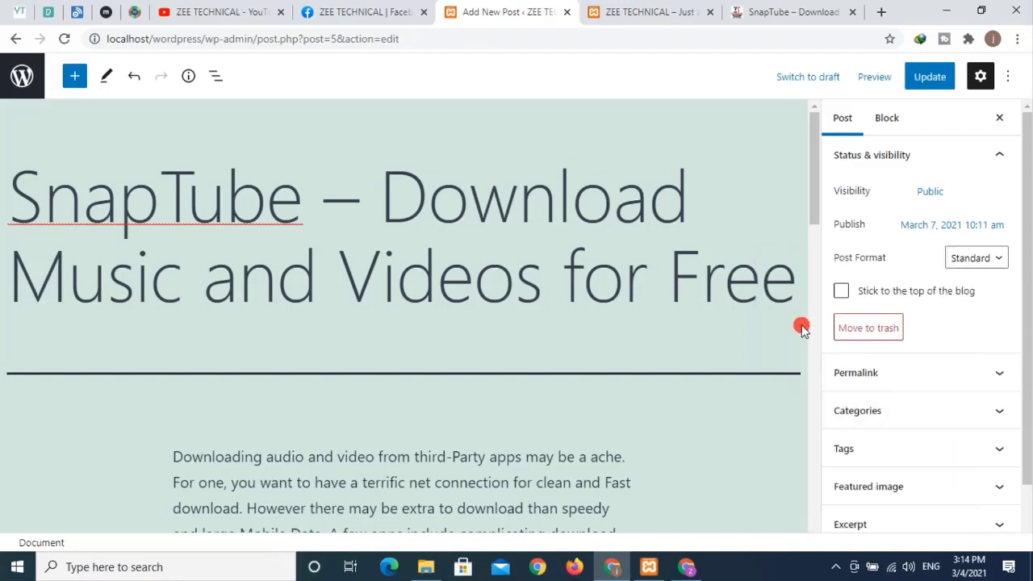
click(958, 229)
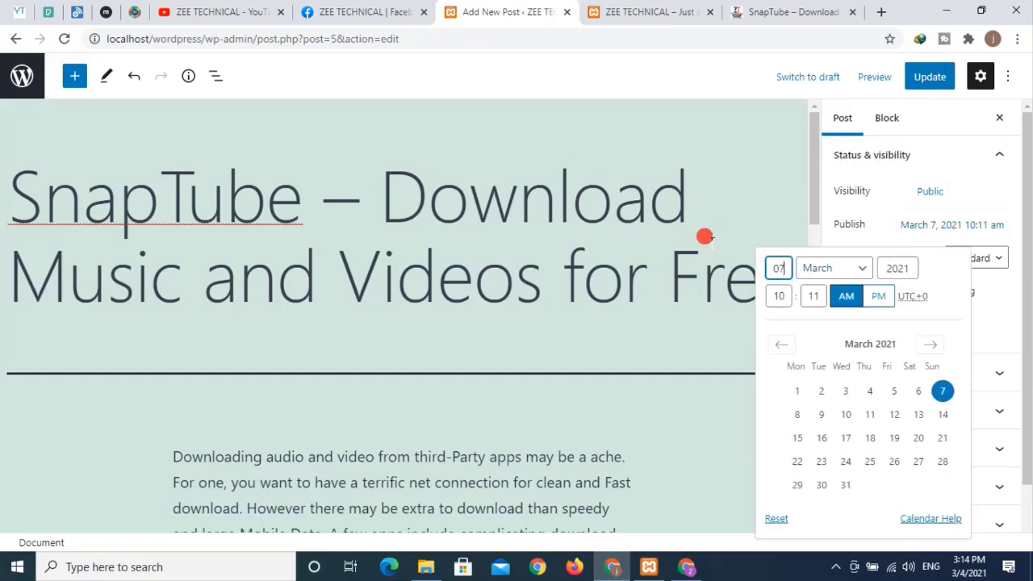
click(682, 187)
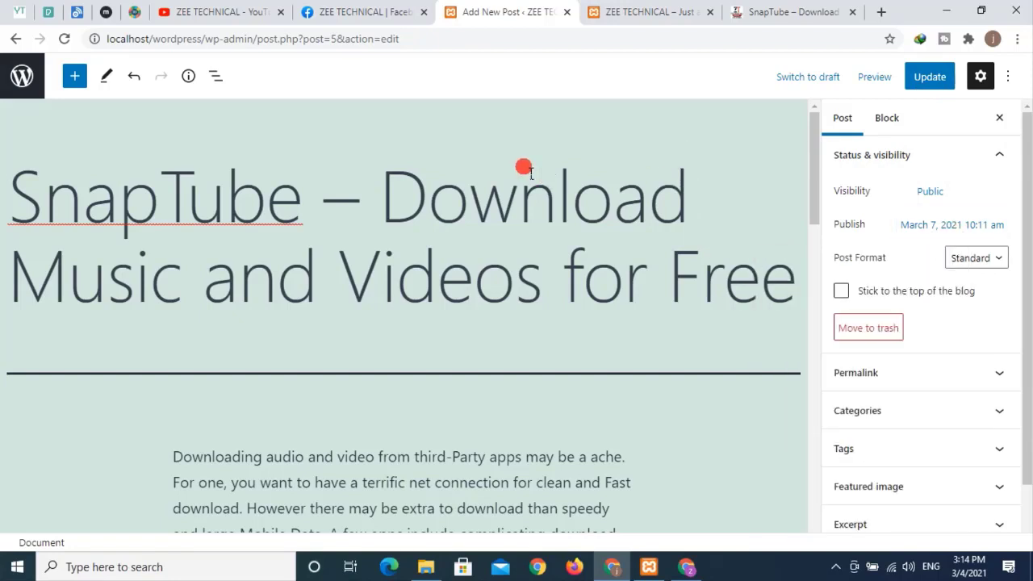
click(999, 117)
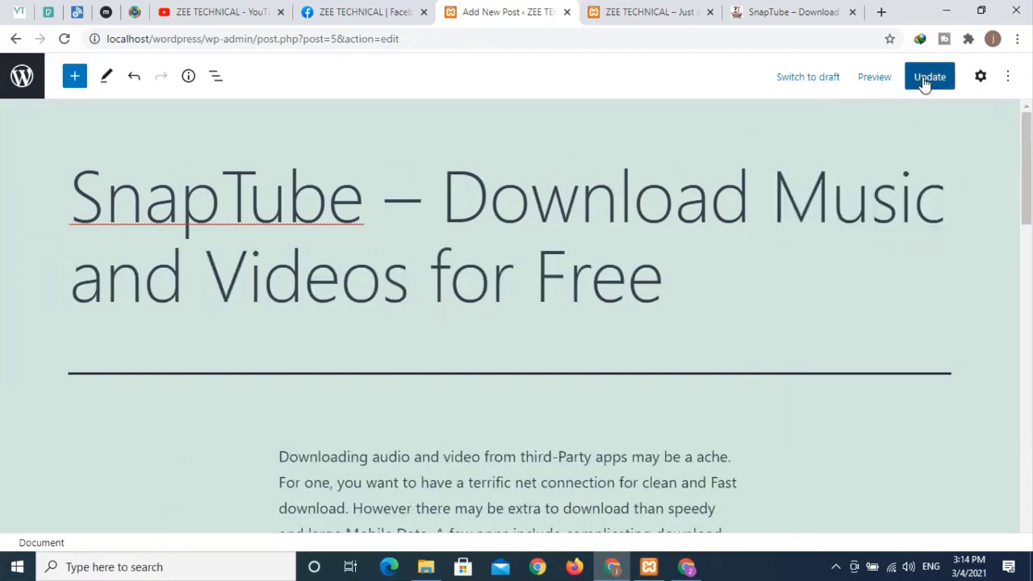
click(928, 78)
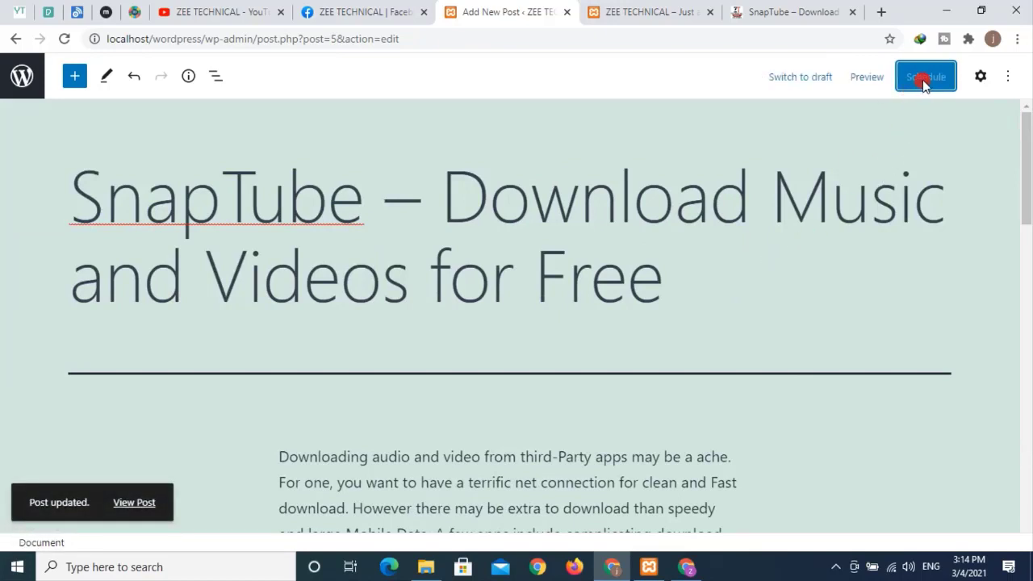
- Reset the publish date to March 4, 2021 and publish the post again
click(979, 76)
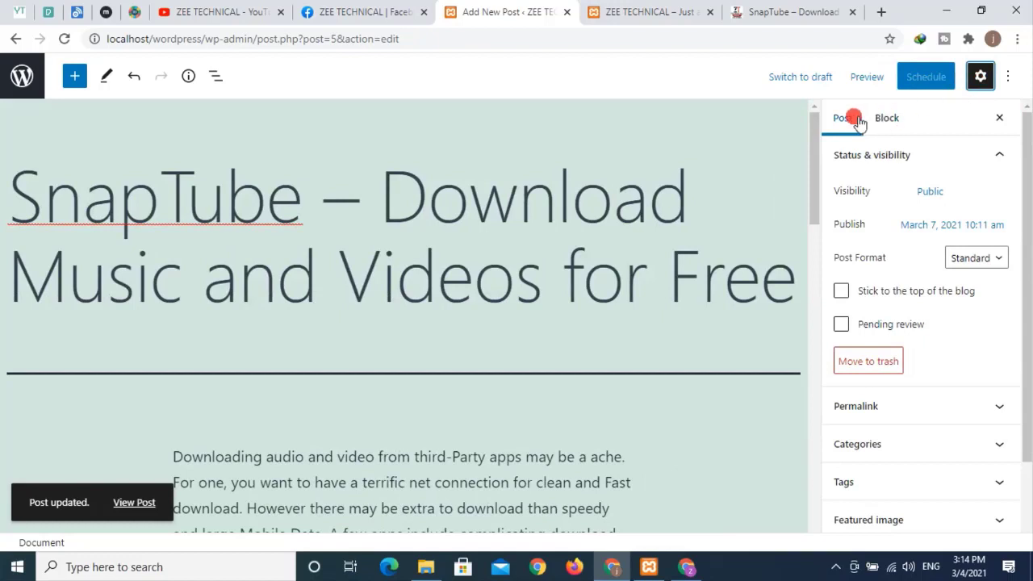
click(934, 226)
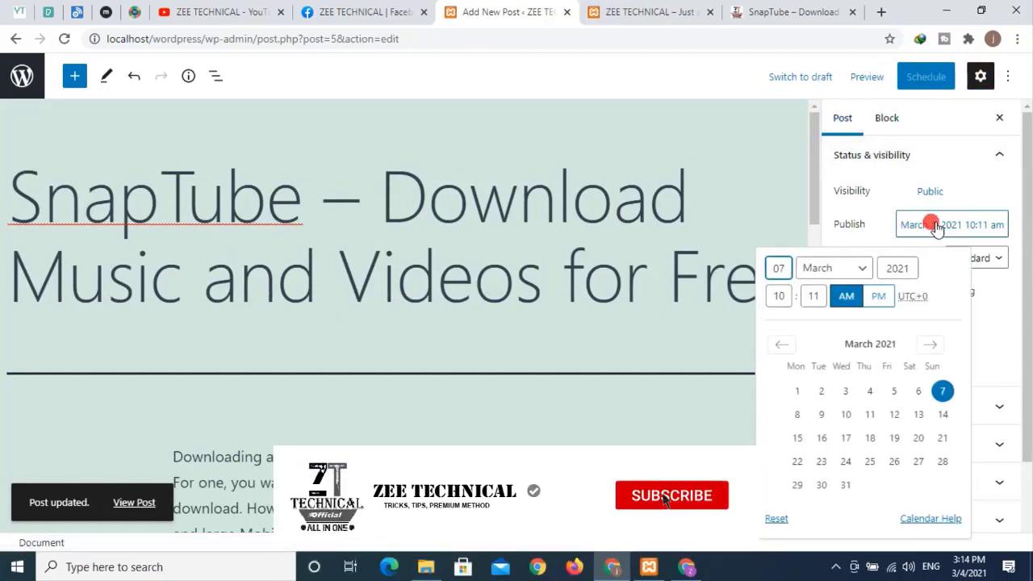
click(870, 392)
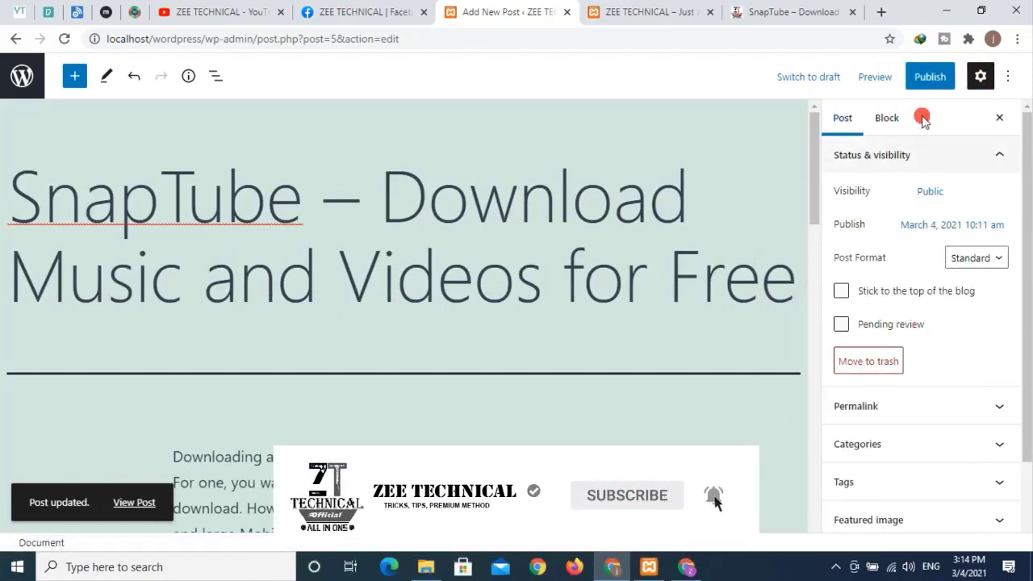
click(930, 76)
click(847, 84)
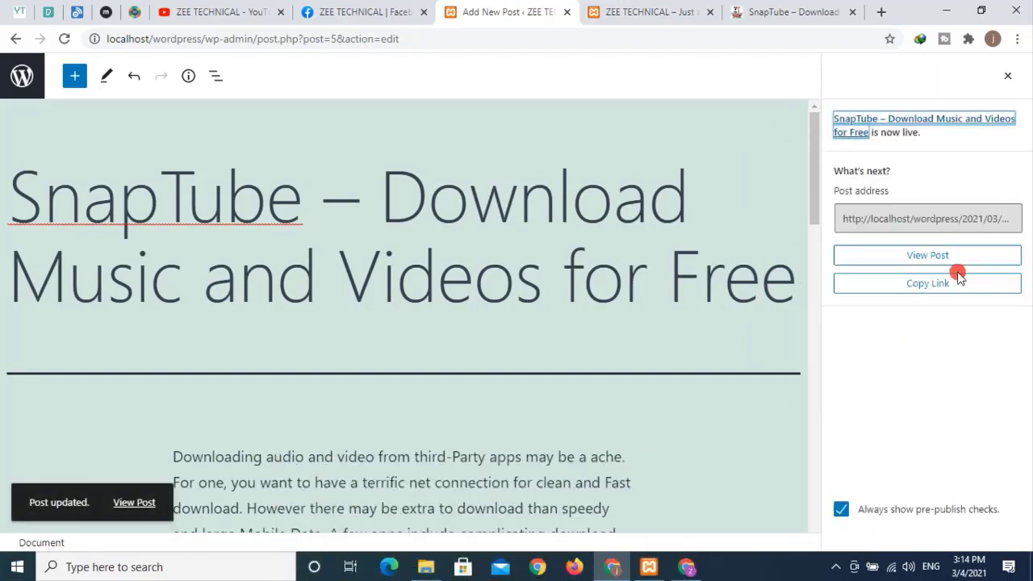
click(1007, 75)
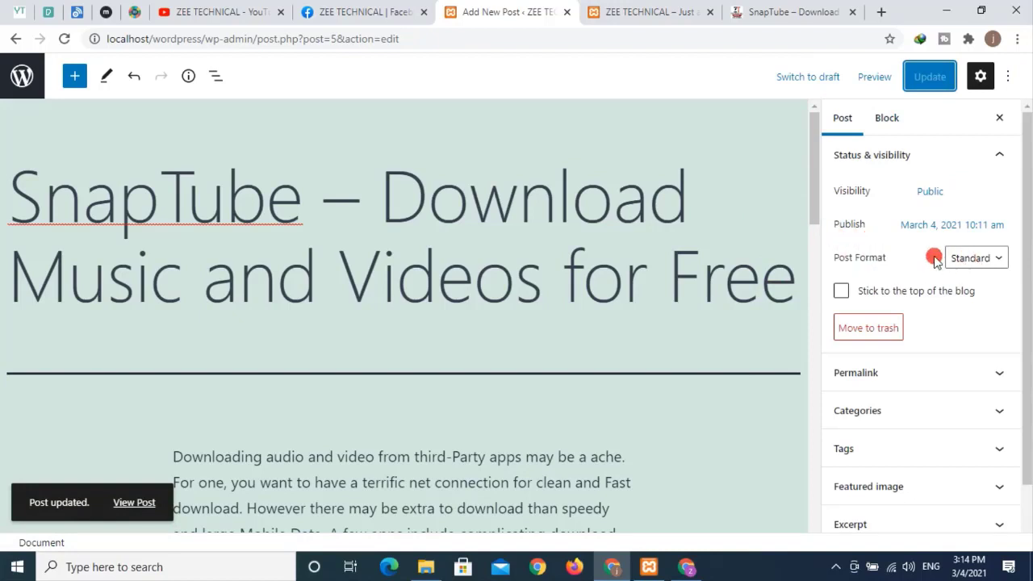
- Leave the post format set to Standard
click(977, 259)
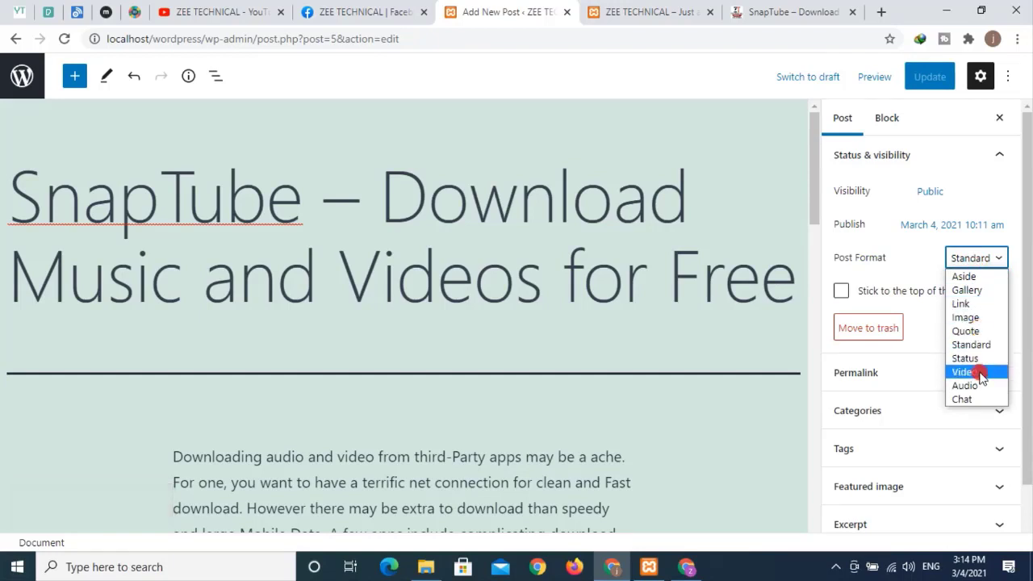
click(923, 263)
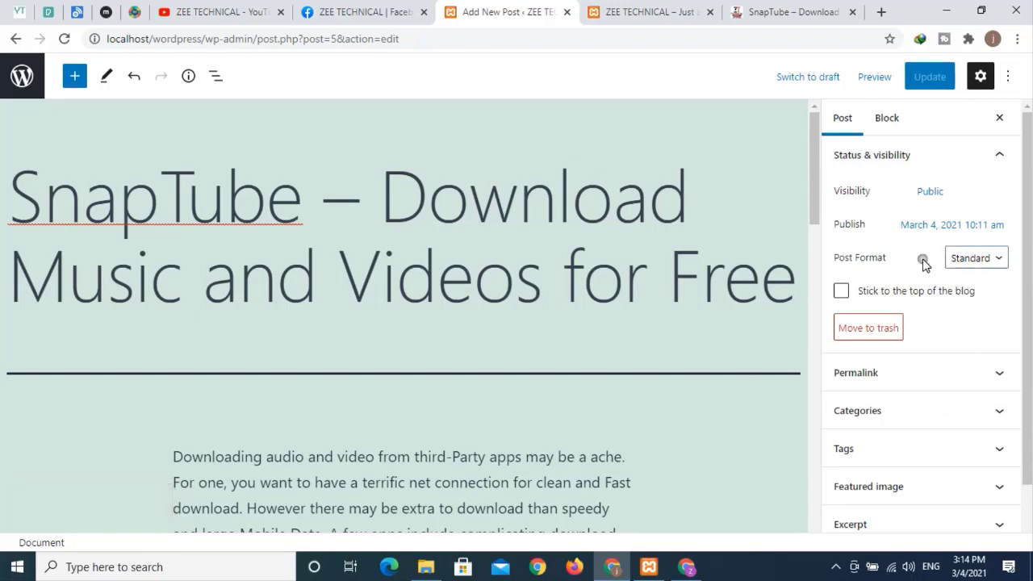
scroll(925, 256, down, 1)
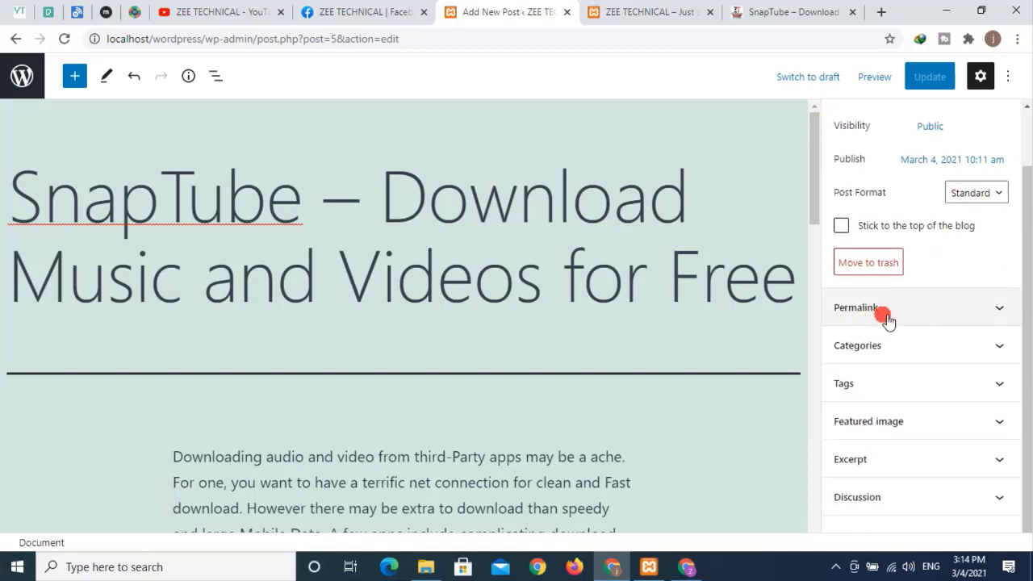
click(744, 176)
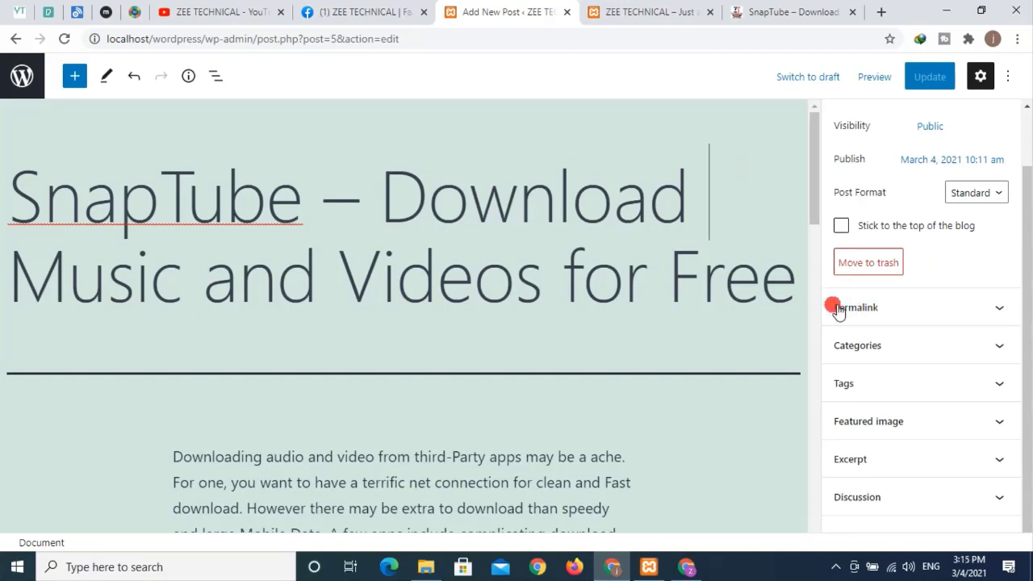
- Expand the Permalink panel to inspect the slug snaptube-download-music-and-videos-for-free
click(897, 307)
scroll(762, 304, down, 1)
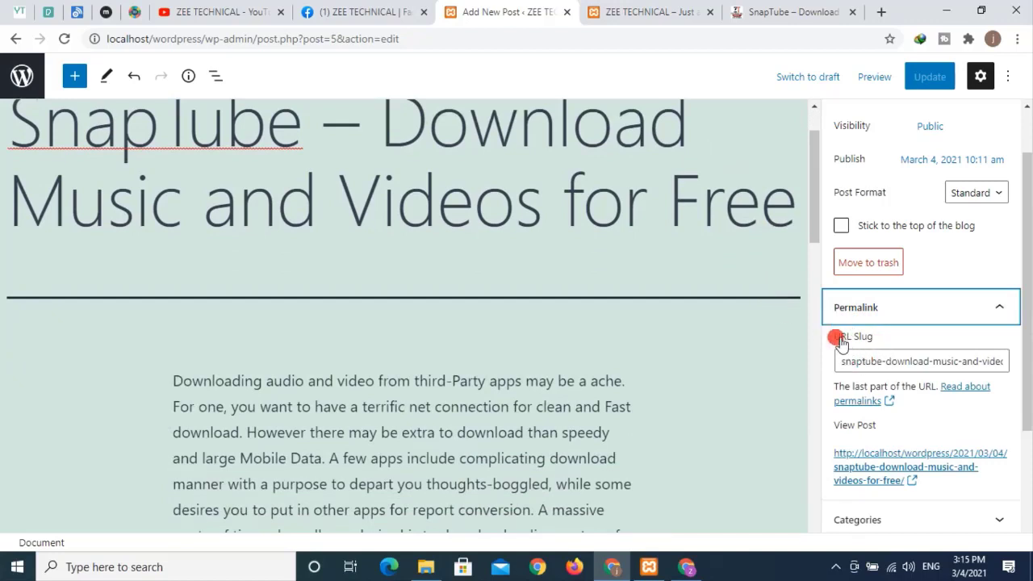
click(861, 362)
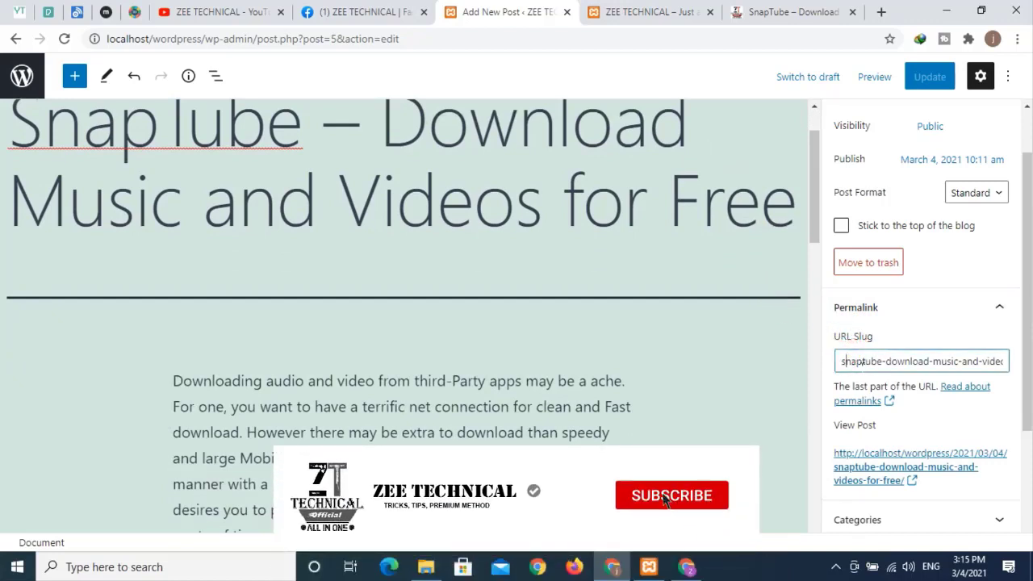
drag(977, 361, 1018, 365)
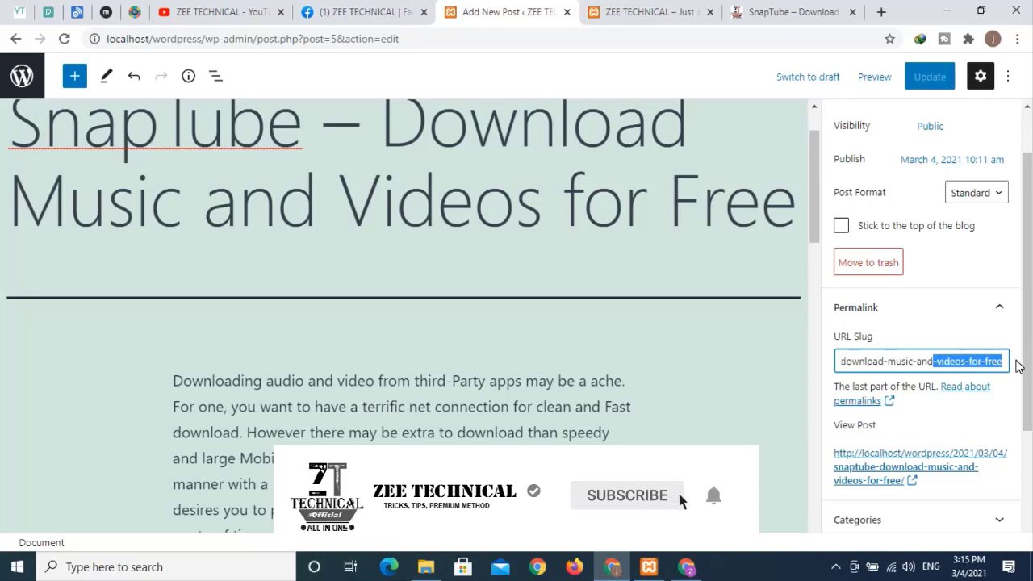
click(929, 362)
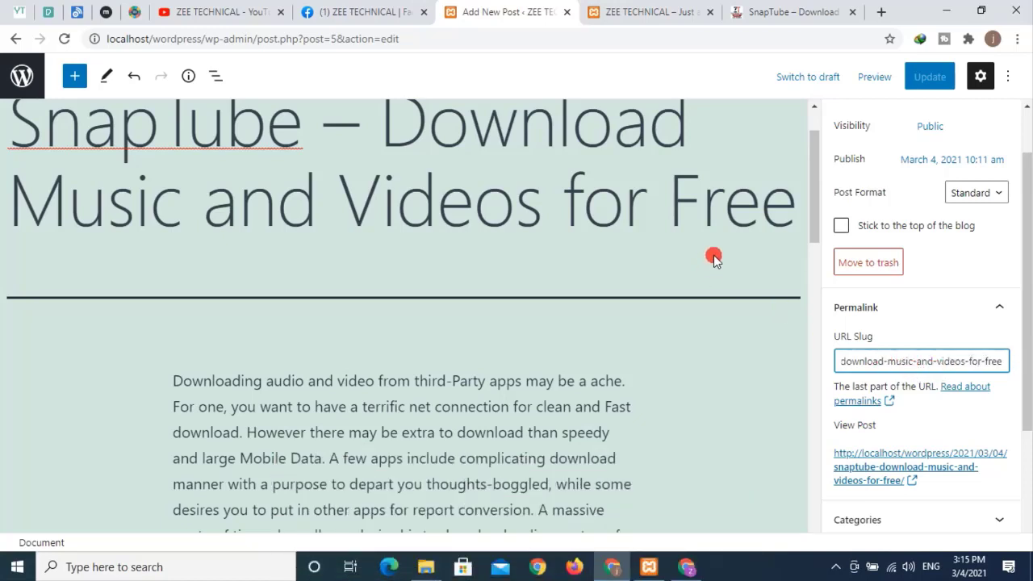
- Open the SnapTube post from the local home page and check the slug in its address
click(665, 18)
scroll(382, 331, down, 1)
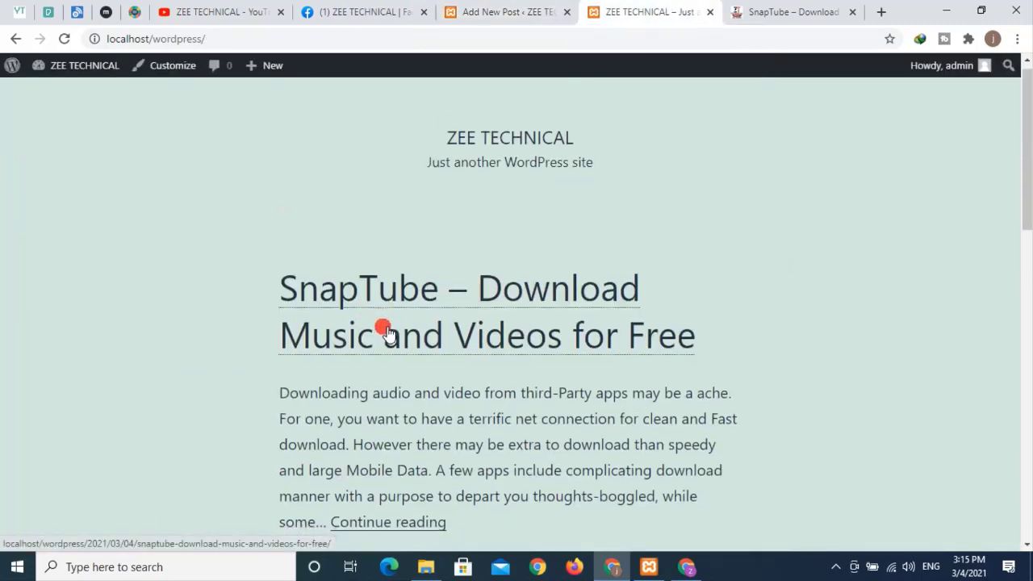
scroll(384, 339, down, 2)
click(376, 384)
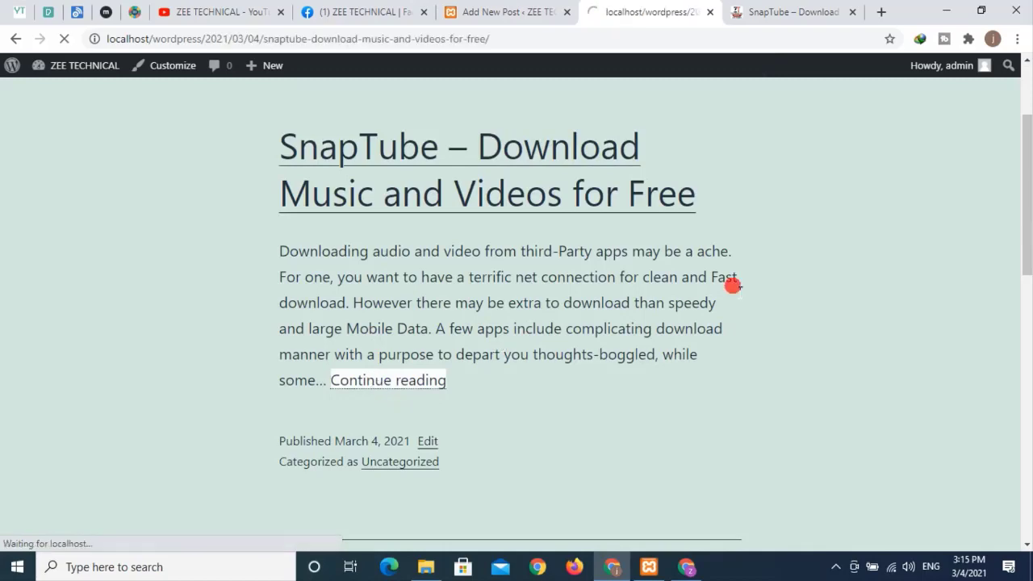
drag(267, 39, 497, 51)
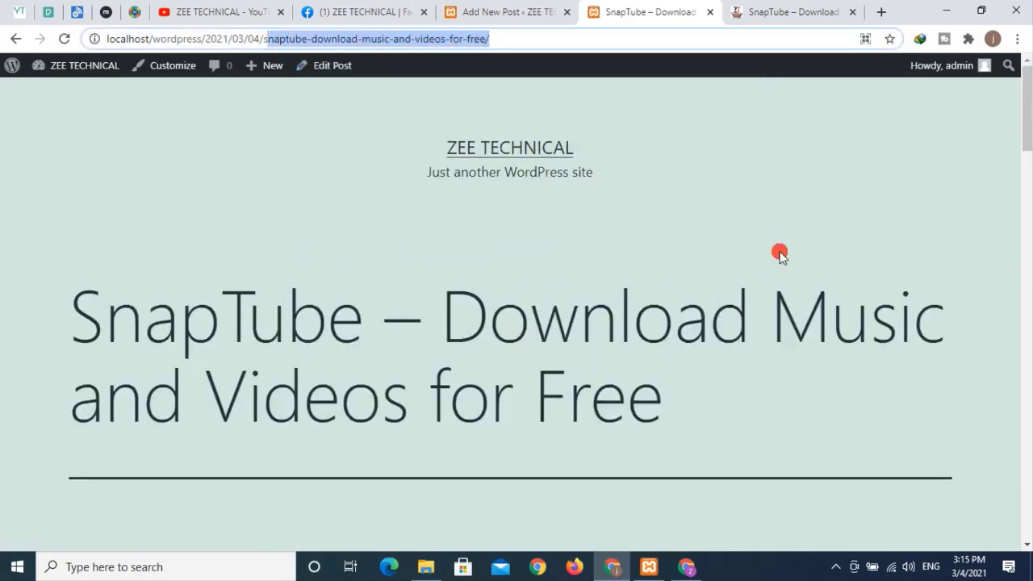
click(480, 11)
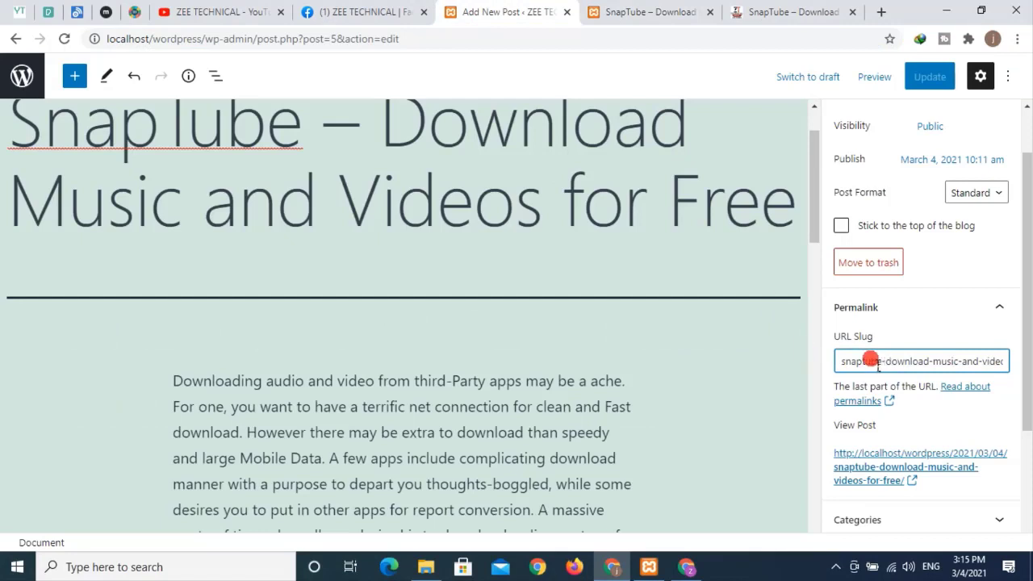
- Change the URL slug to snaptube-download-music-byzeetech, save the update and view the post
drag(846, 364, 946, 316)
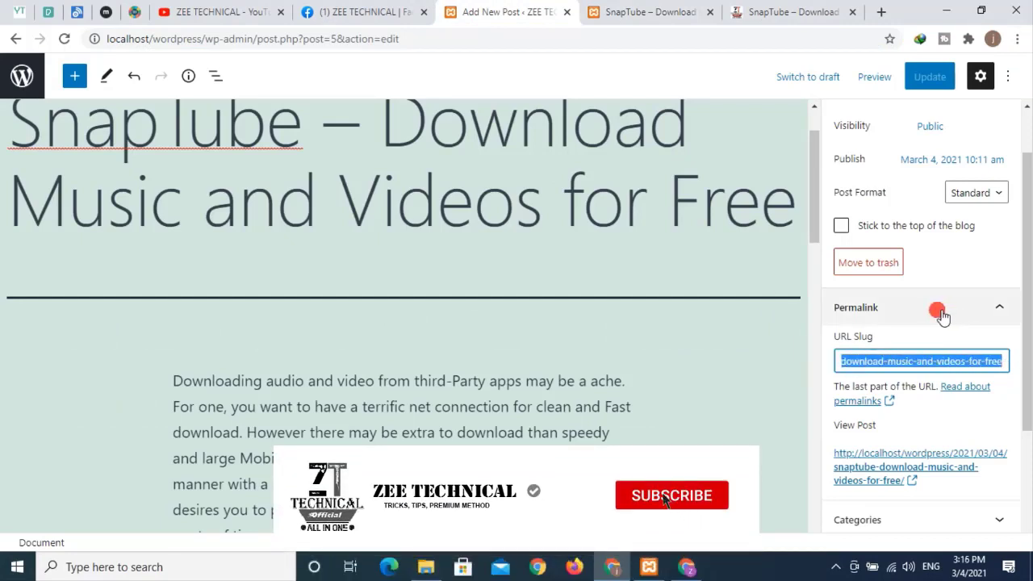
click(952, 363)
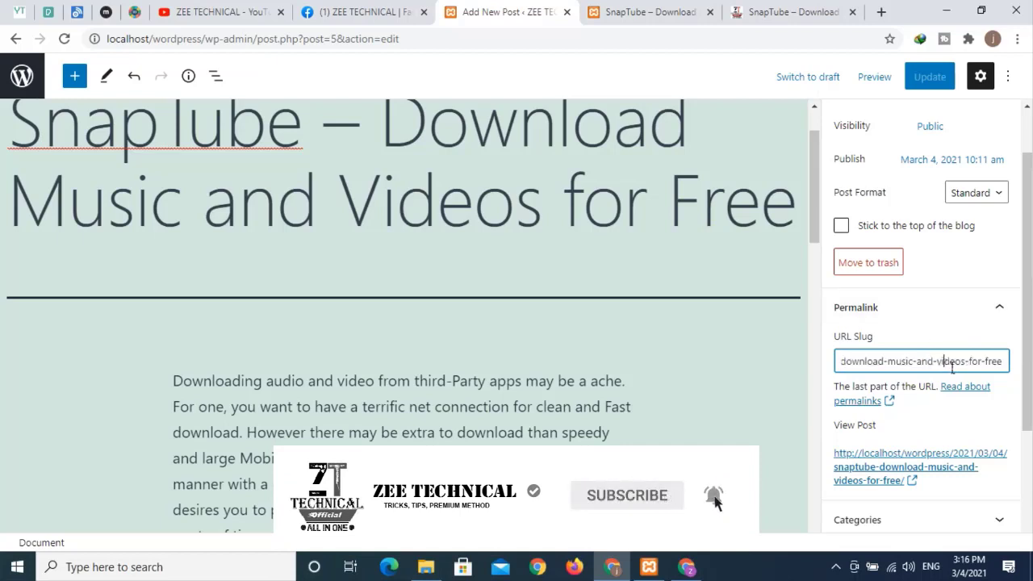
drag(918, 363, 1015, 380)
key(BackSpace)
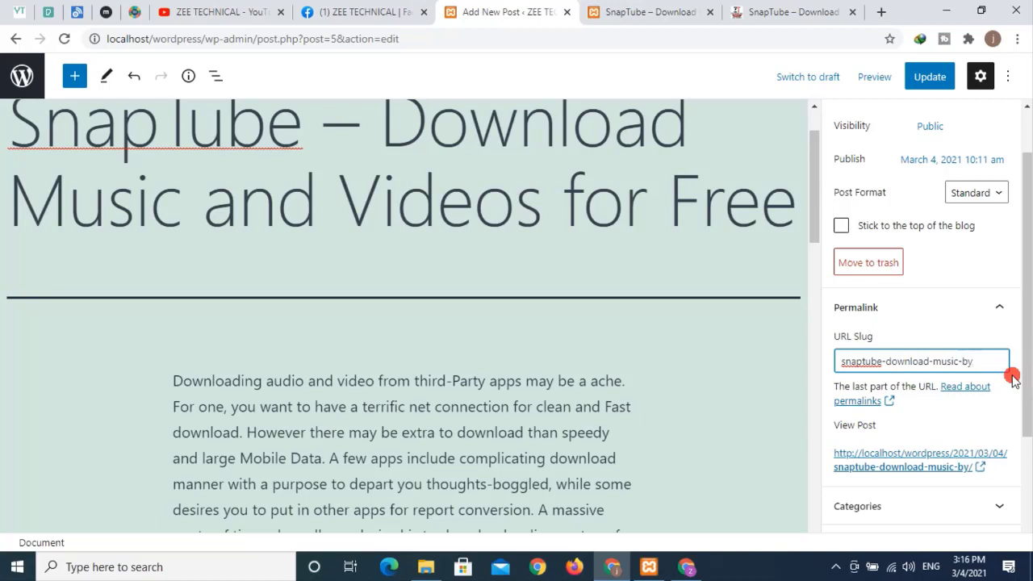
key(BackSpace)
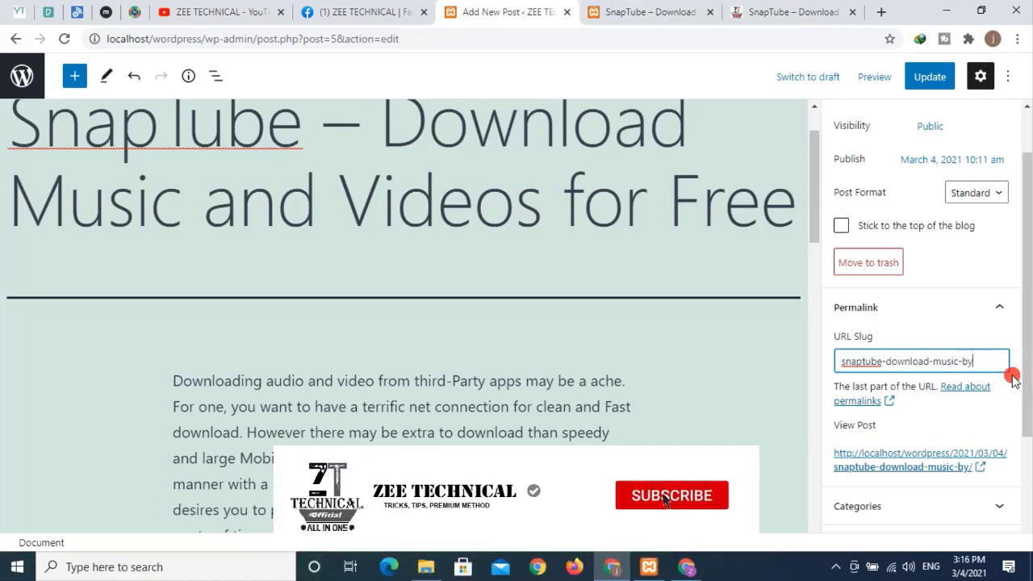
key(BackSpace)
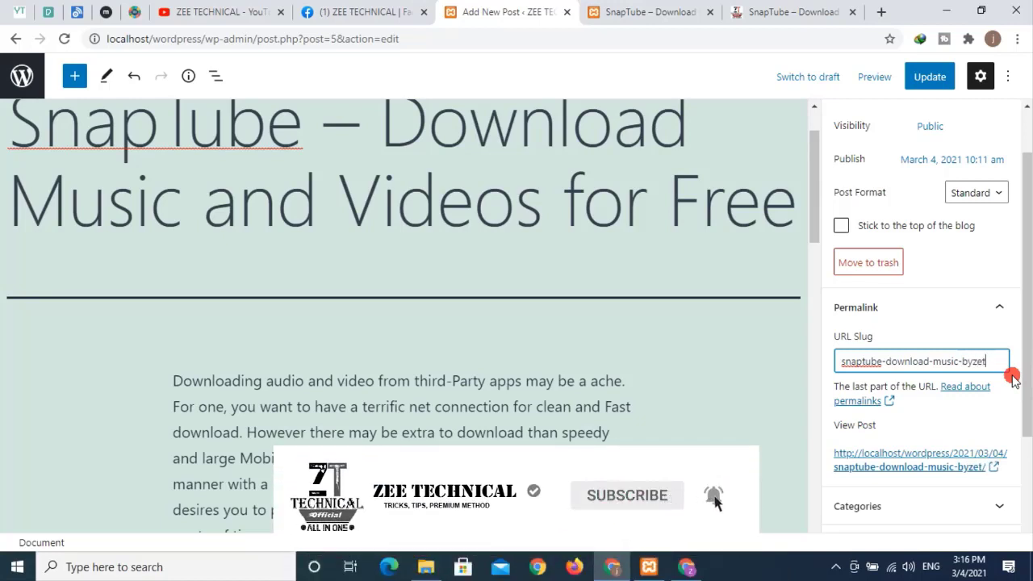
text(zeetech)
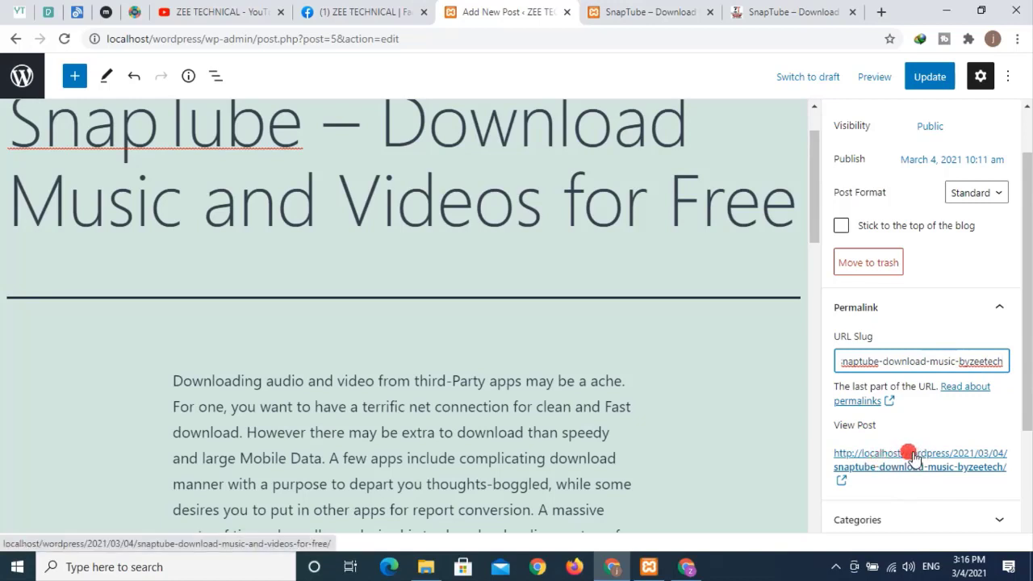
scroll(911, 456, down, 1)
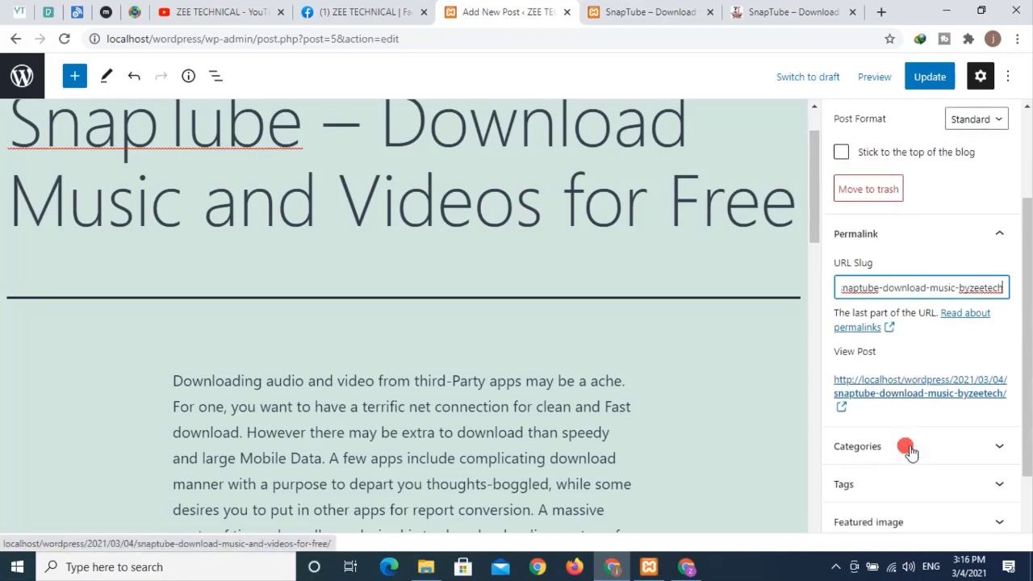
click(933, 75)
click(601, 14)
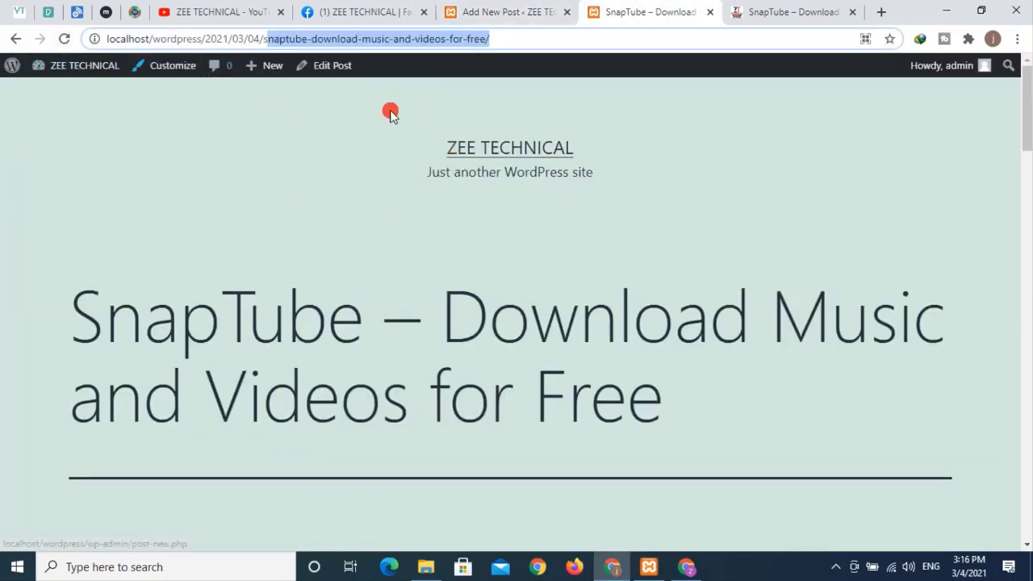
- Open the SnapTube post from the local home page and check the slug in its address
click(516, 154)
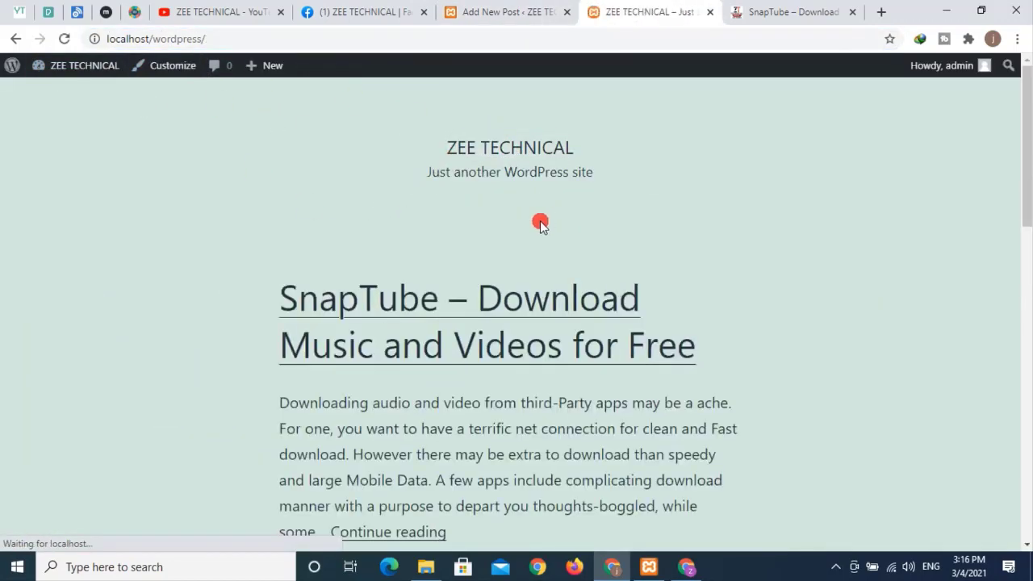
scroll(528, 220, down, 3)
click(419, 307)
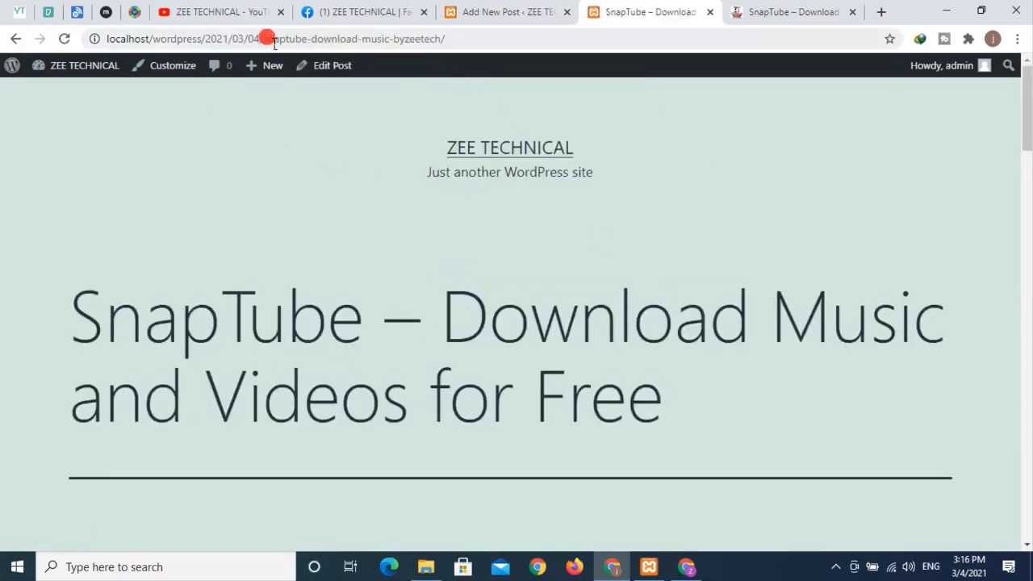
drag(272, 39, 474, 50)
scroll(632, 223, down, 10)
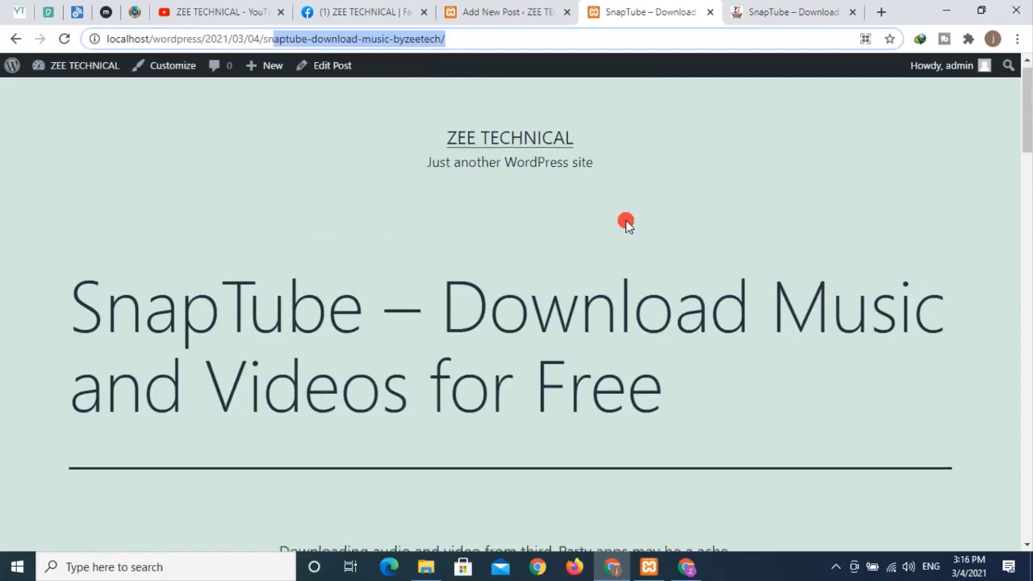
- Collapse the Permalink panel and expand the post's Categories settings
click(506, 12)
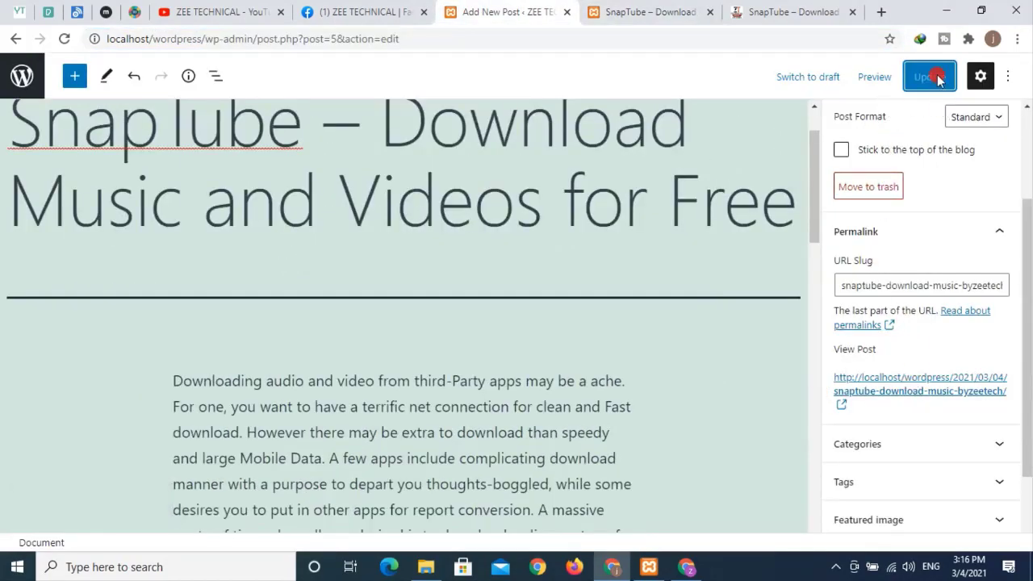
click(981, 77)
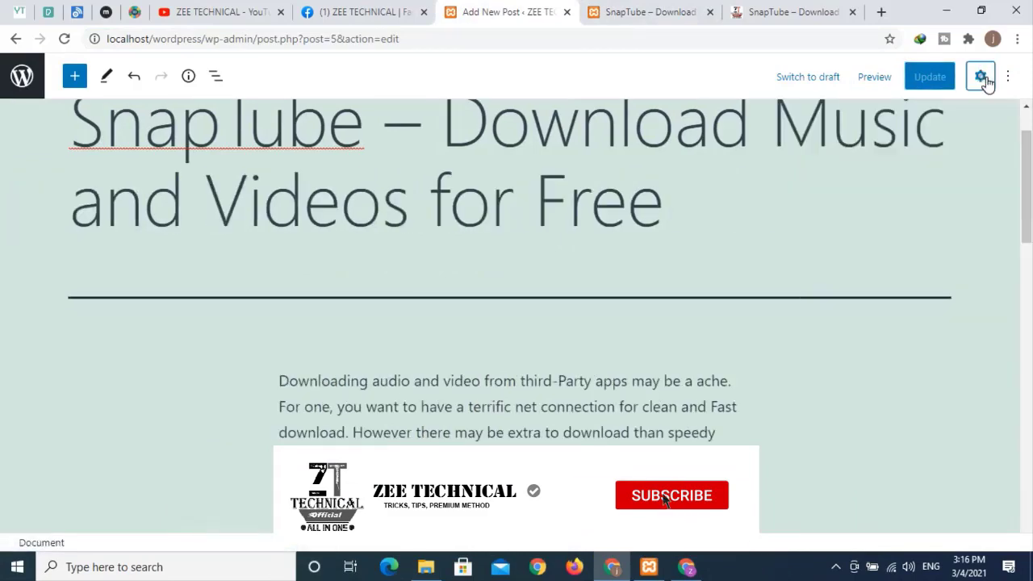
click(981, 78)
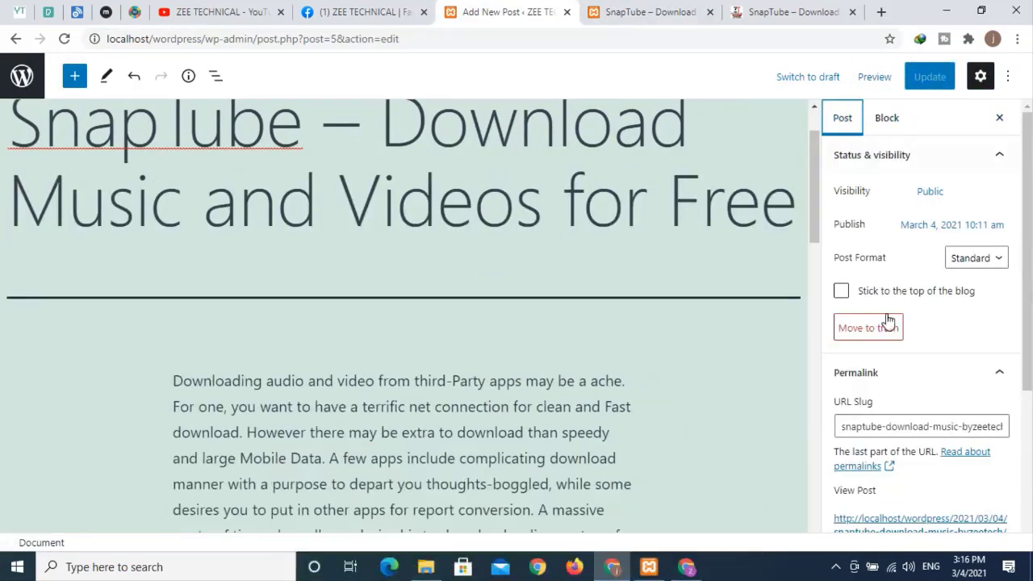
scroll(898, 363, down, 3)
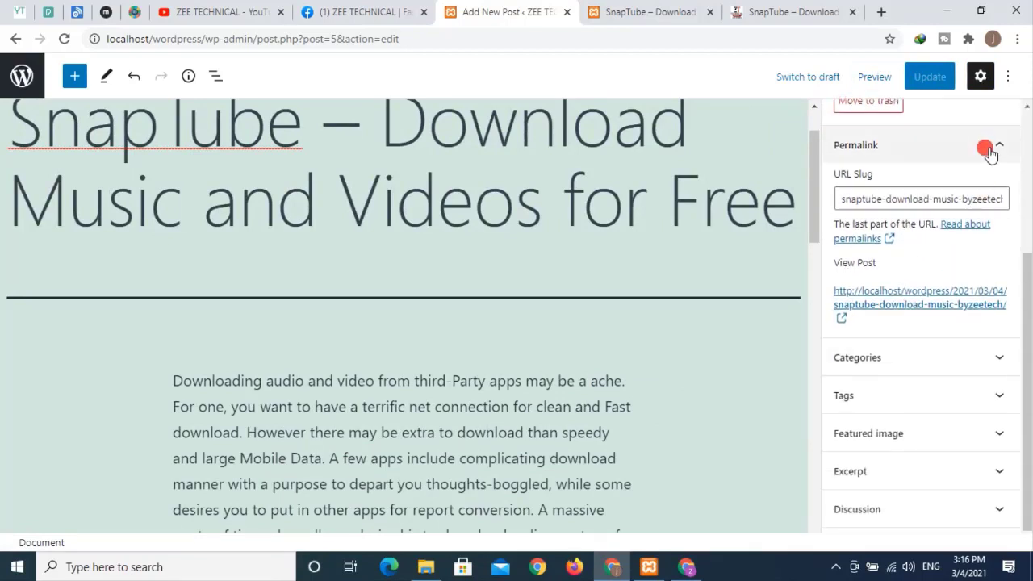
click(984, 144)
click(973, 143)
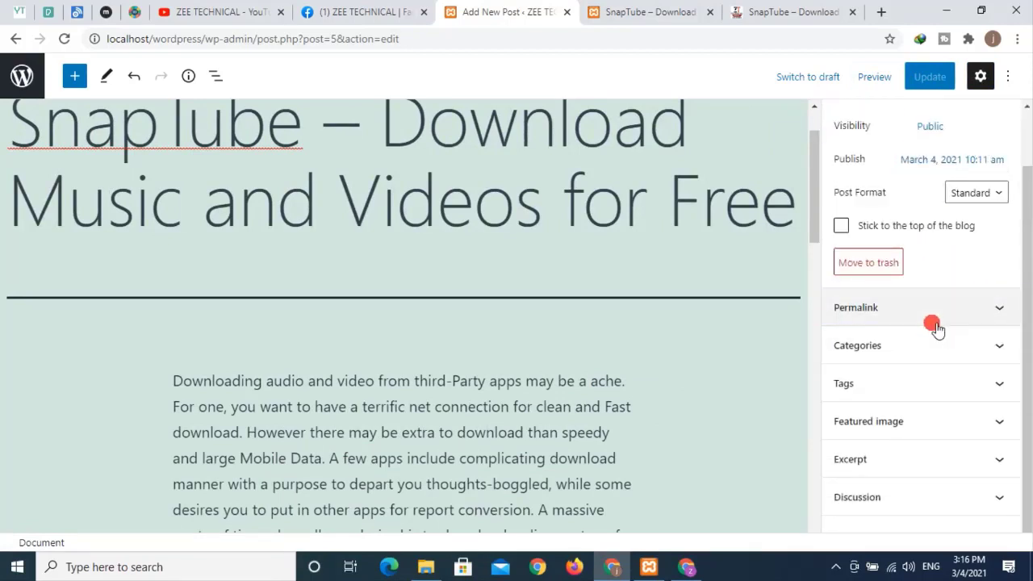
click(892, 346)
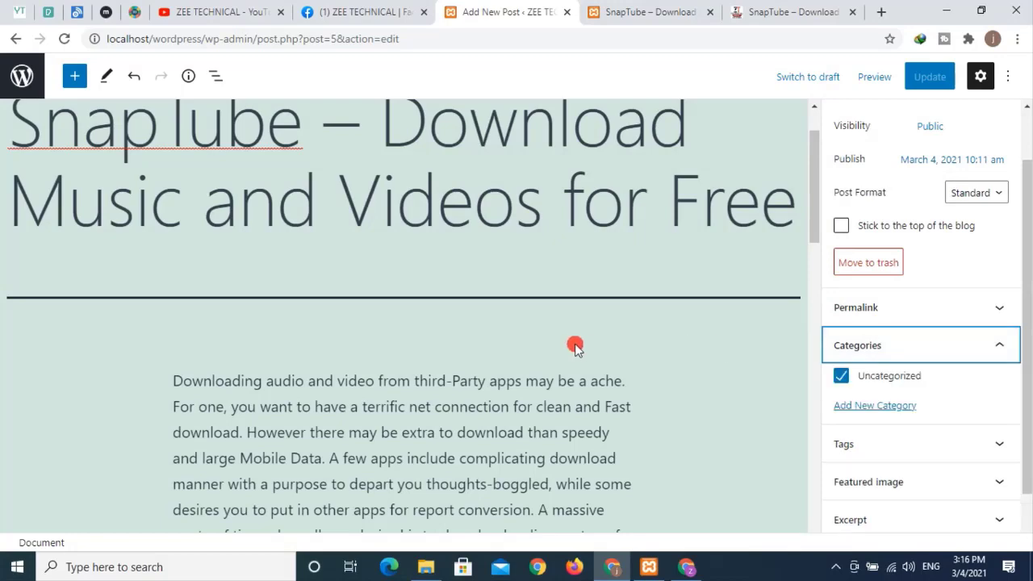
click(637, 13)
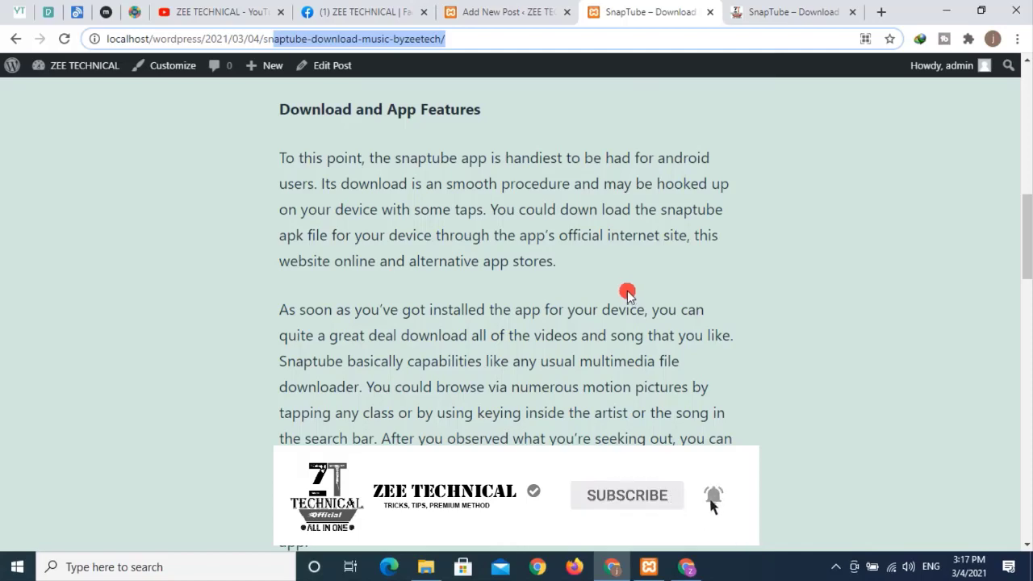
- Scroll through the reference SnapTube article on zeetechnical.com
click(772, 16)
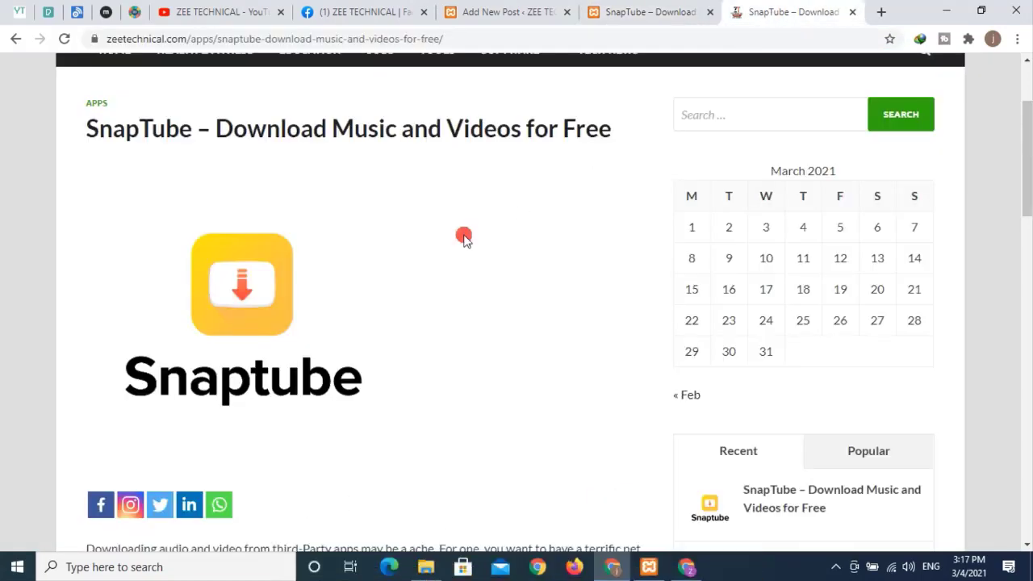
scroll(463, 234, up, 3)
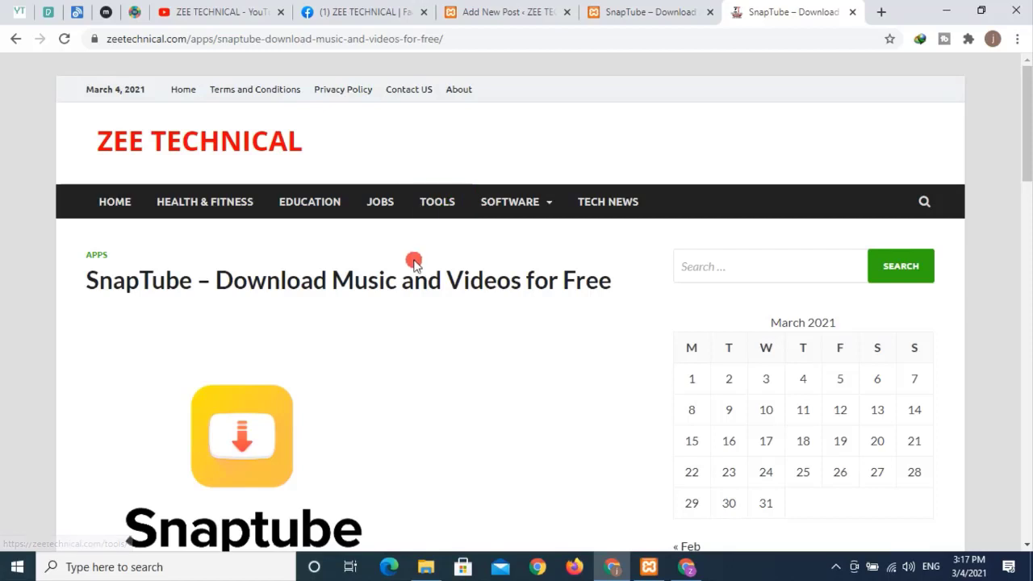
scroll(412, 258, down, 2)
scroll(279, 209, up, 1)
scroll(279, 210, up, 1)
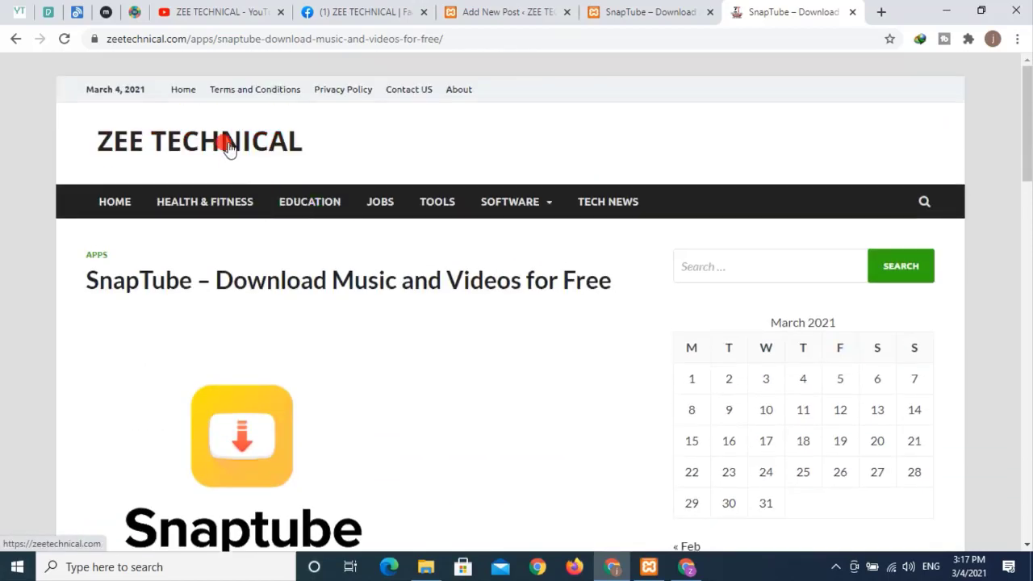
- From the zeetechnical.com home page, reopen the SnapTube article filed under APPS
click(223, 142)
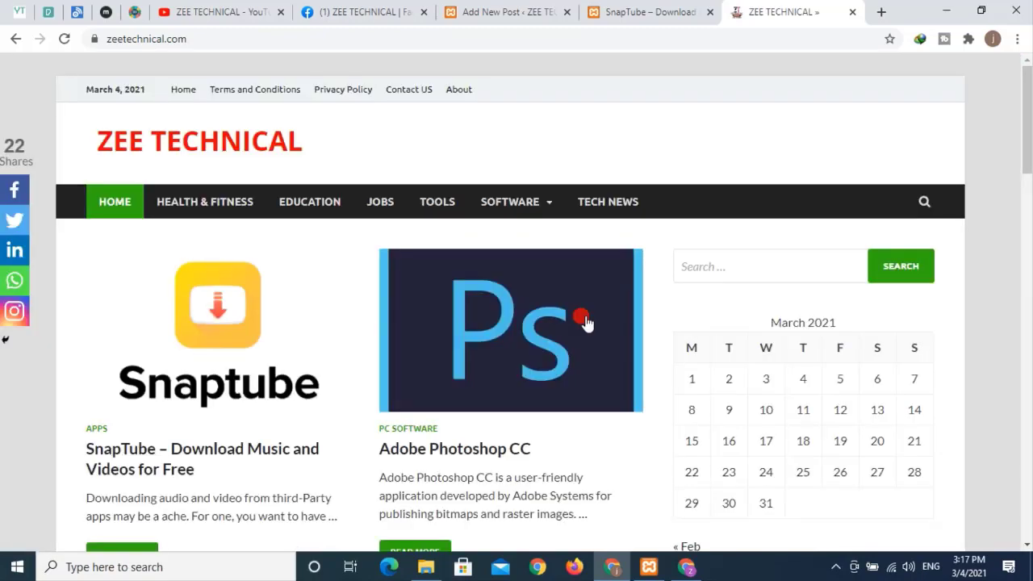
scroll(484, 299, down, 2)
scroll(386, 275, down, 5)
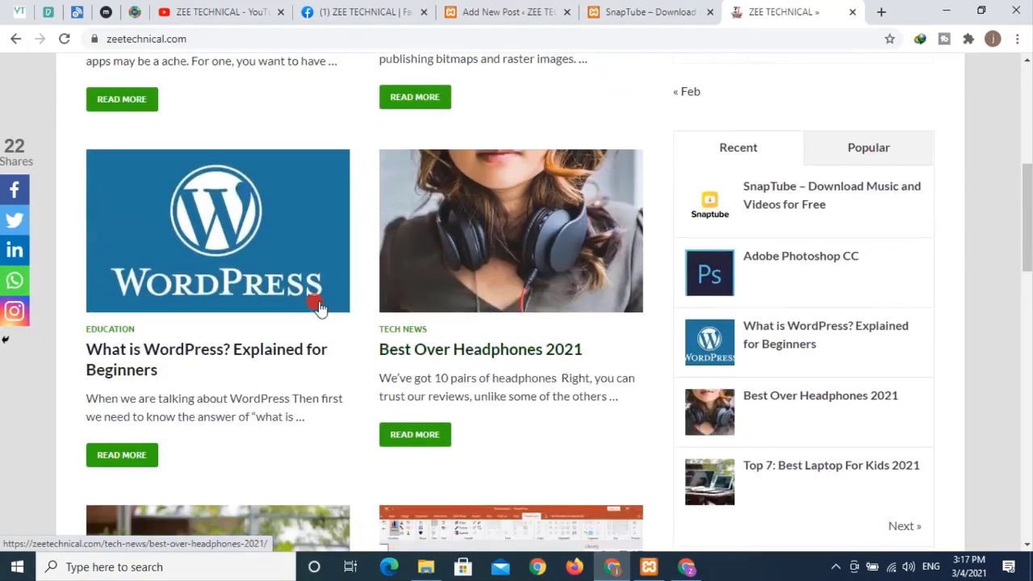
scroll(433, 314, up, 3)
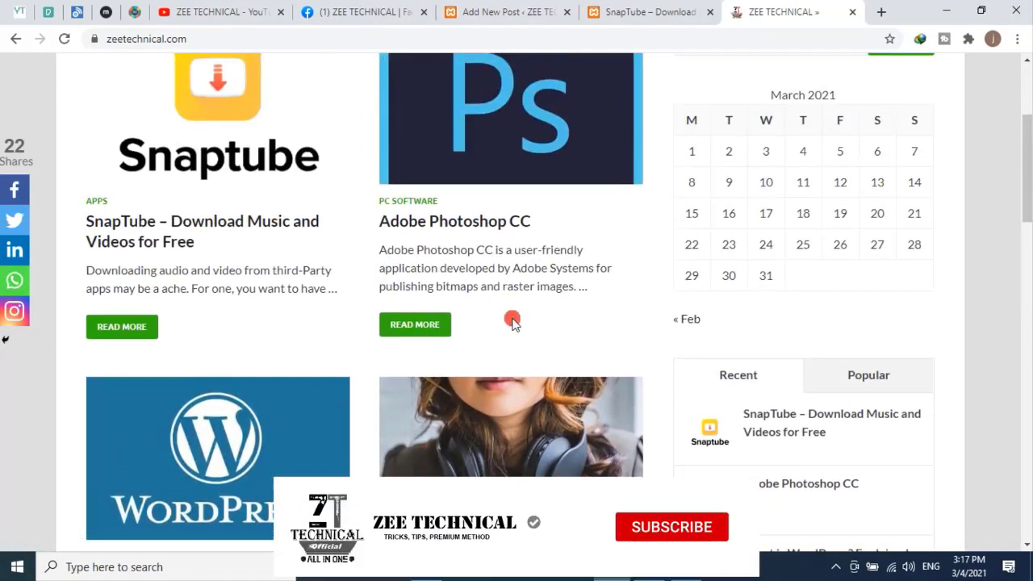
scroll(508, 261, up, 3)
mouse_move(516, 202)
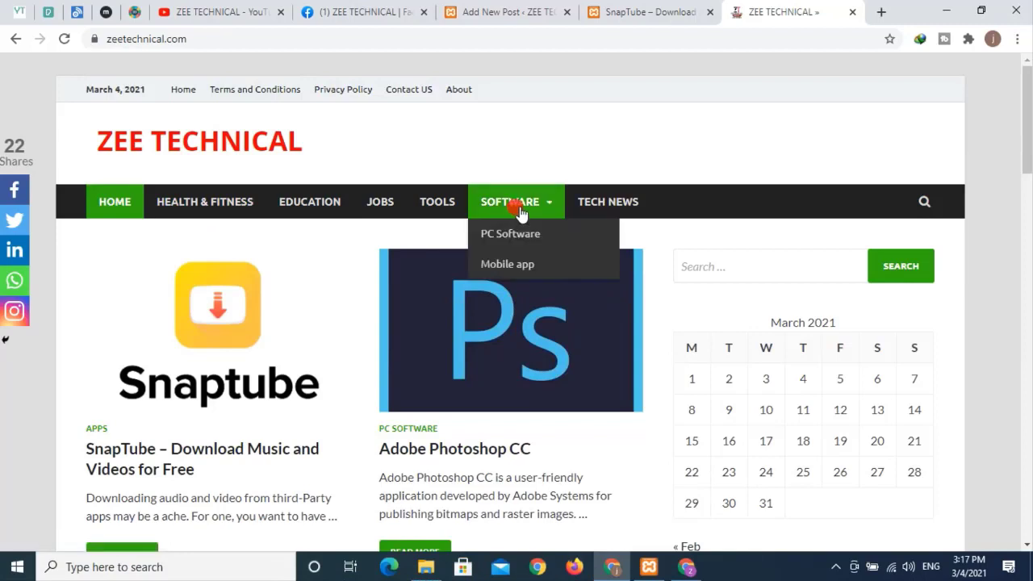
click(519, 235)
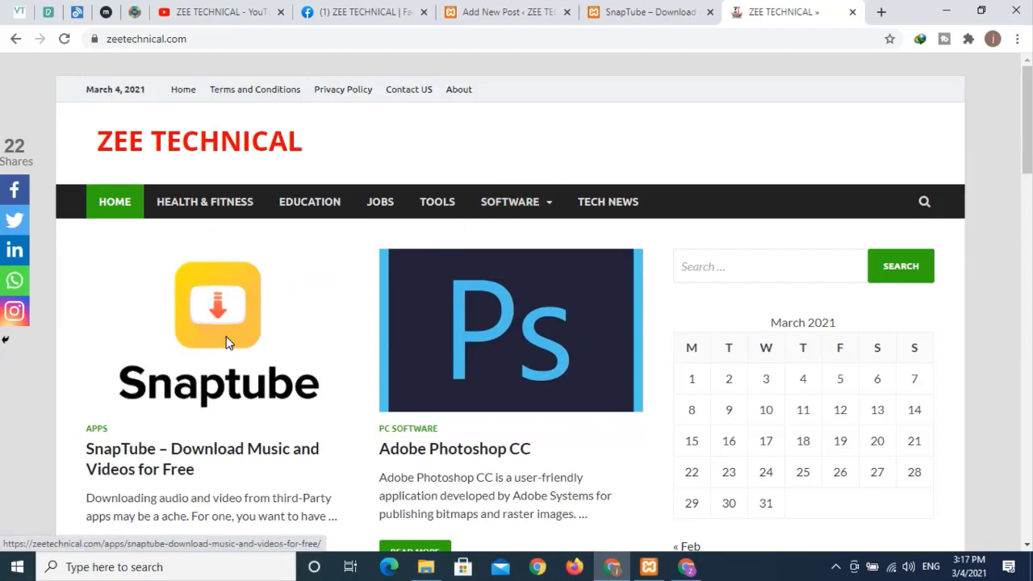
click(347, 305)
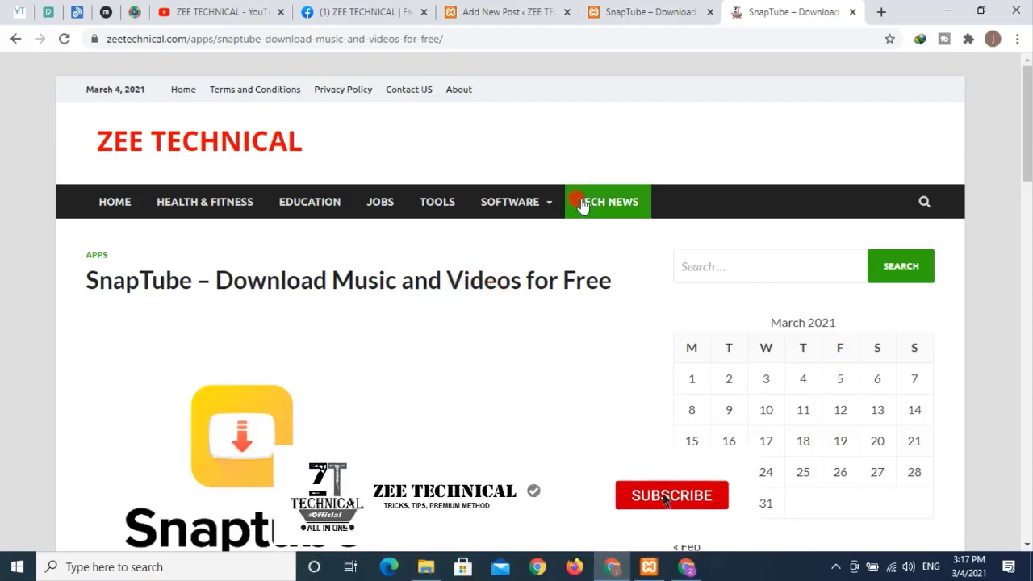
mouse_move(523, 211)
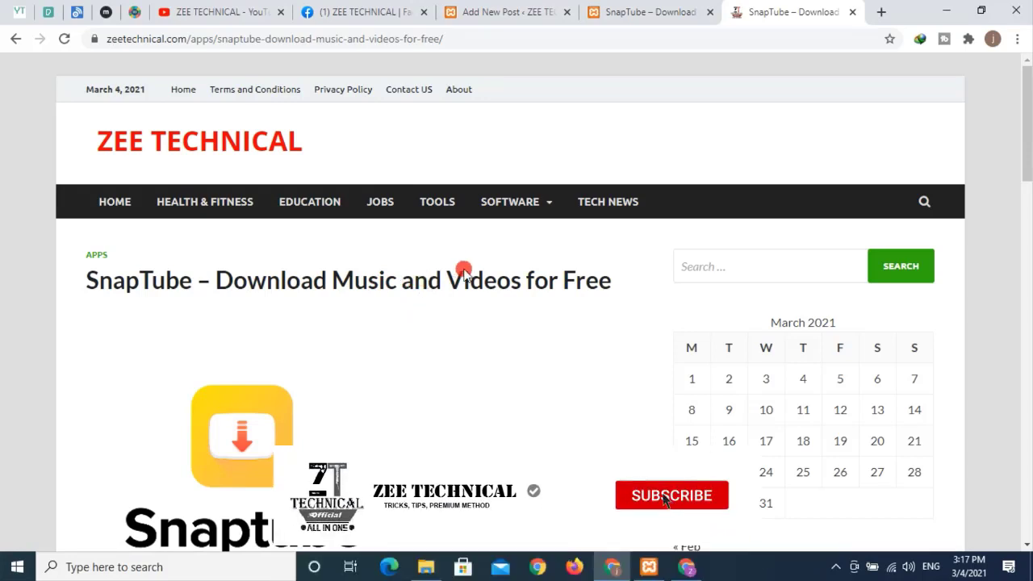
- Switch between the local SnapTube post, the editor and the reference article
click(613, 15)
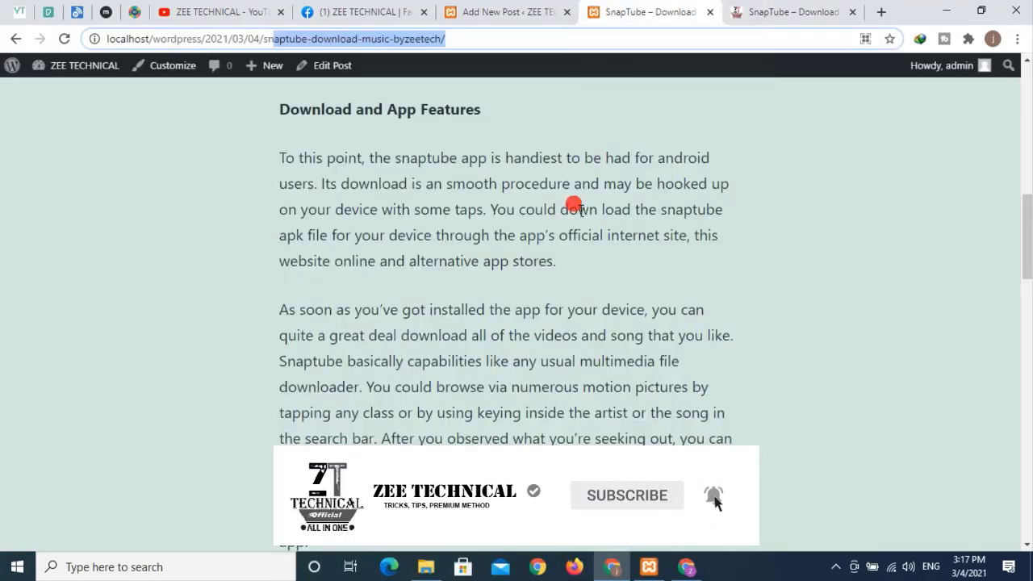
click(529, 15)
click(637, 212)
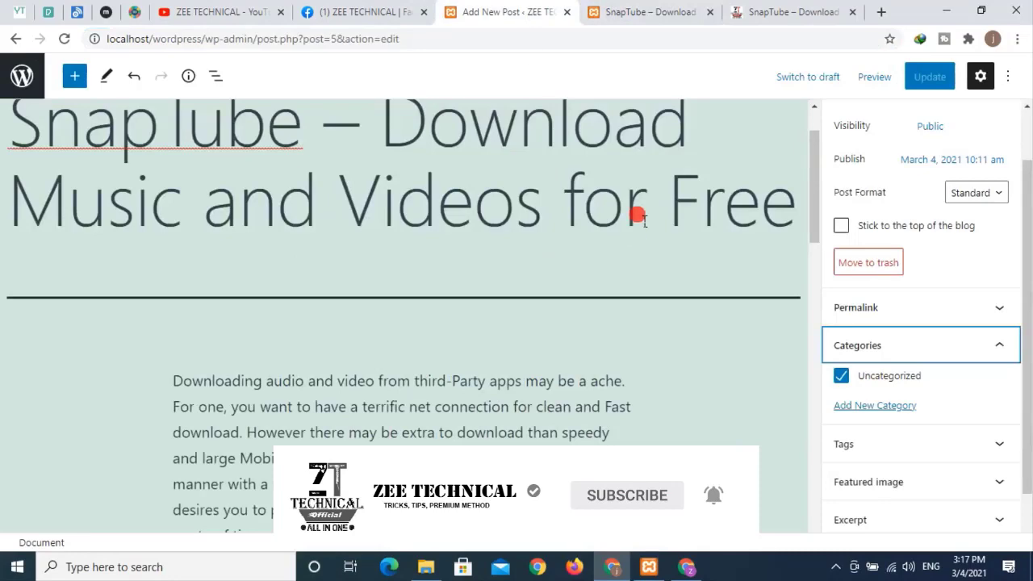
click(670, 16)
click(804, 84)
click(791, 13)
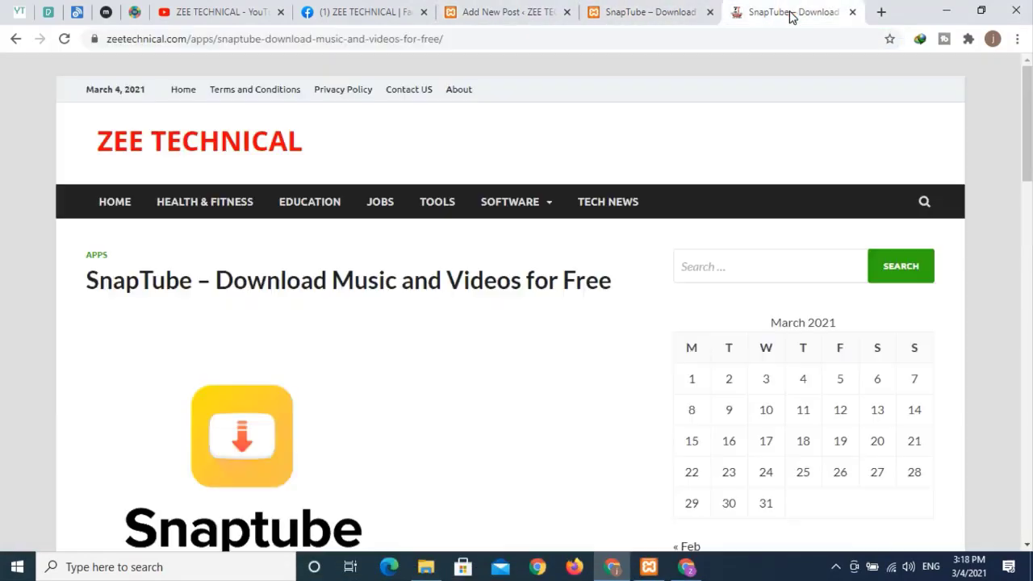
mouse_move(520, 200)
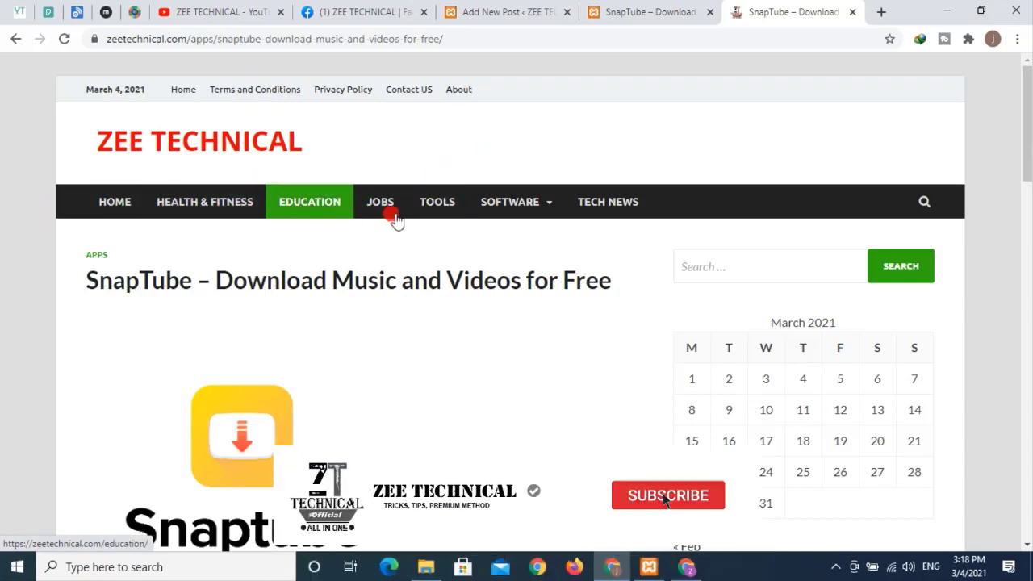
- Check the local post's category line, which still reads Uncategorized
click(549, 14)
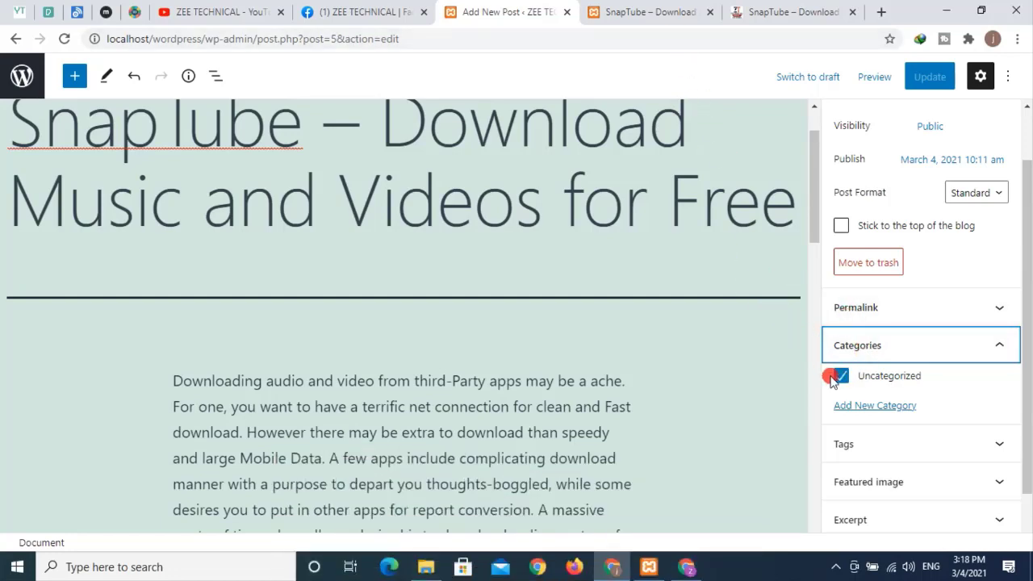
click(647, 16)
scroll(530, 182, up, 12)
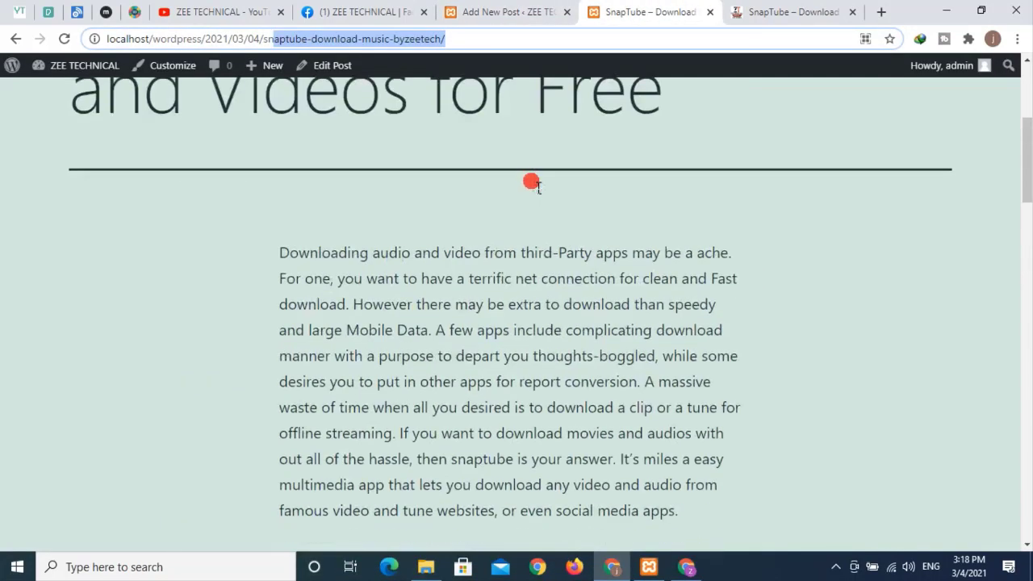
scroll(548, 291, down, 15)
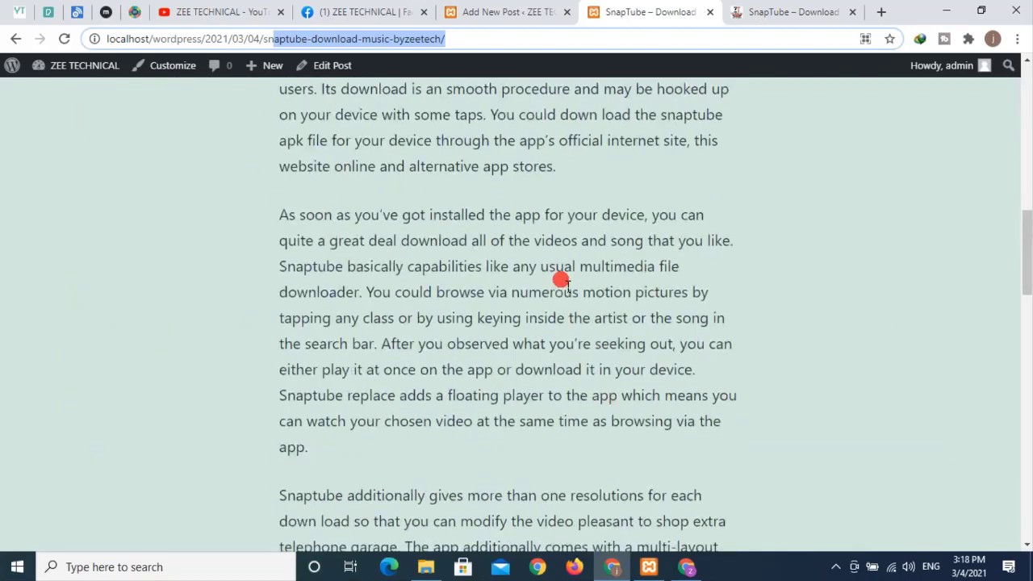
scroll(549, 295, down, 2)
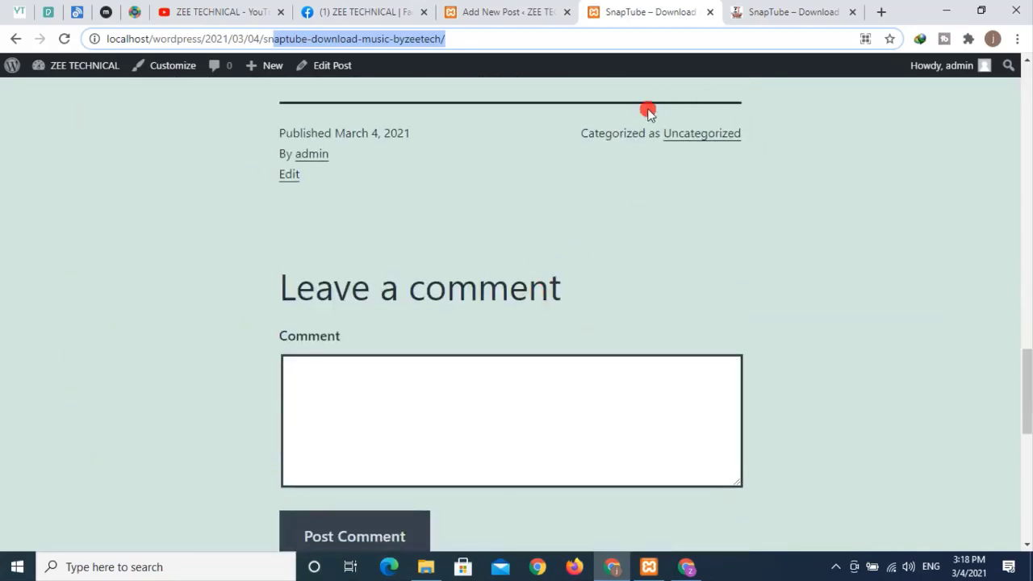
drag(574, 133, 721, 143)
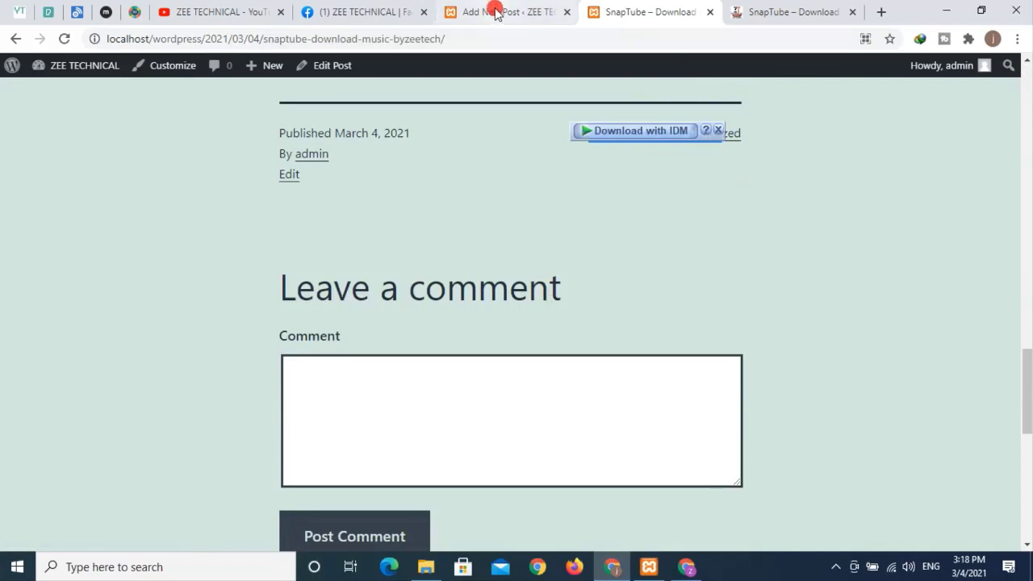
- After comparing with the reference article, open the Add New Category form in the editor
click(491, 11)
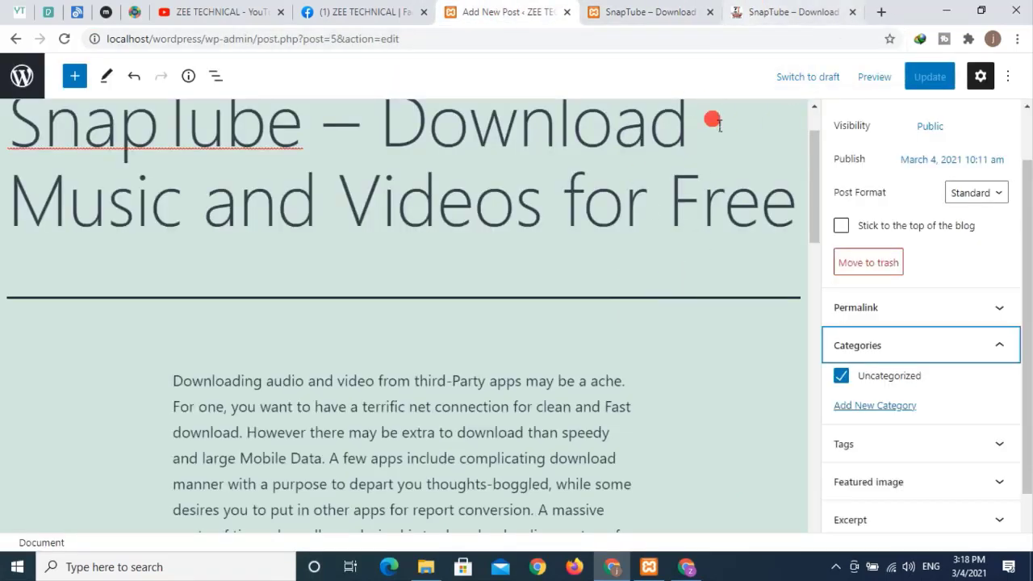
click(758, 11)
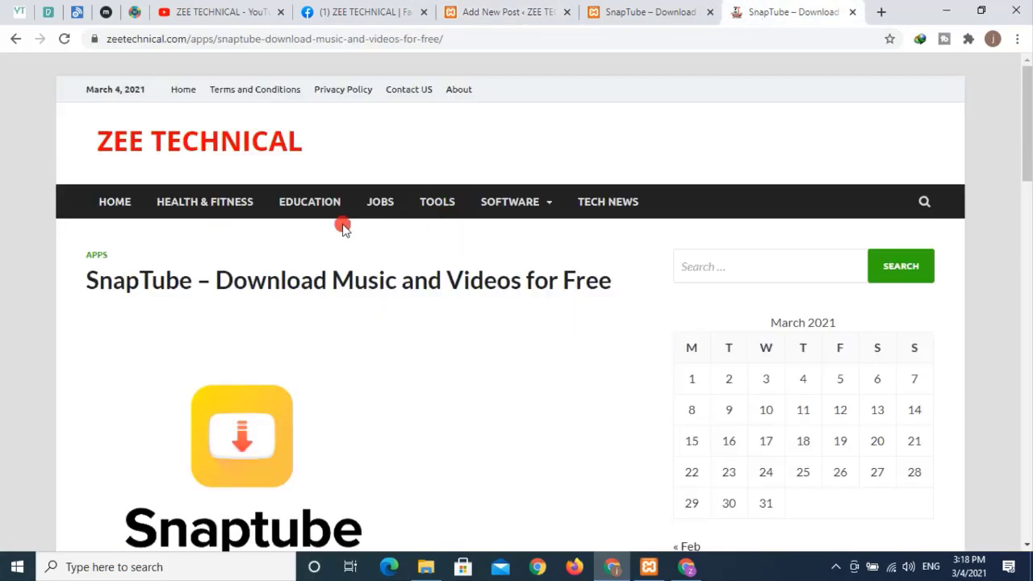
click(456, 11)
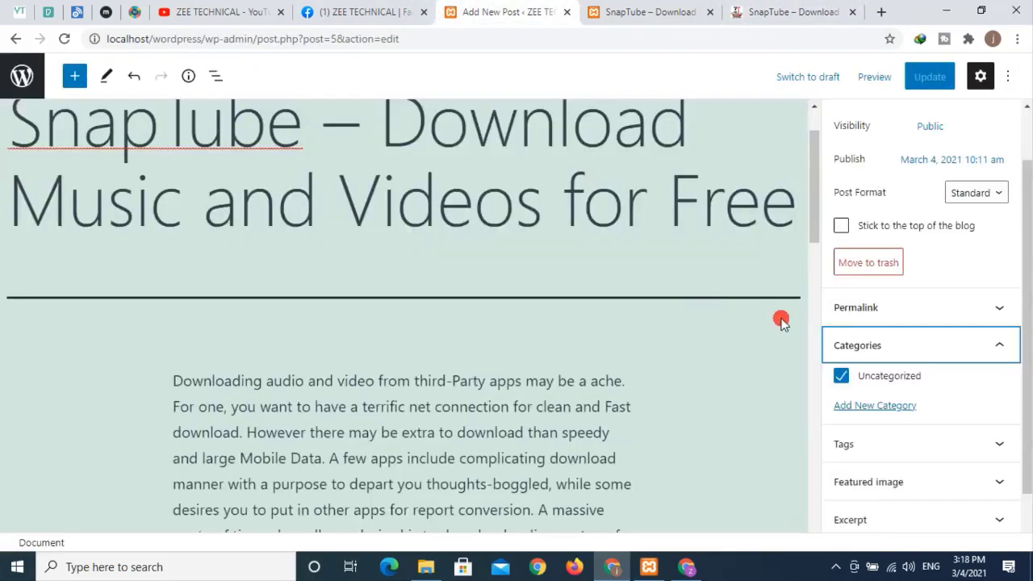
click(879, 405)
- Create a 'Mobile App' category, uncheck Uncategorized, and update the SnapTube post
click(874, 454)
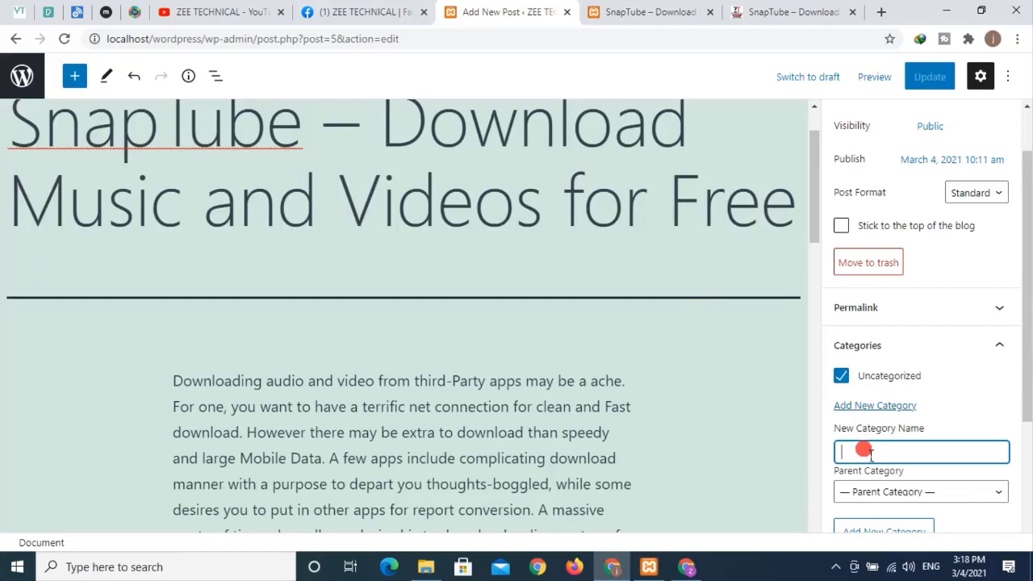
text(Mobile A)
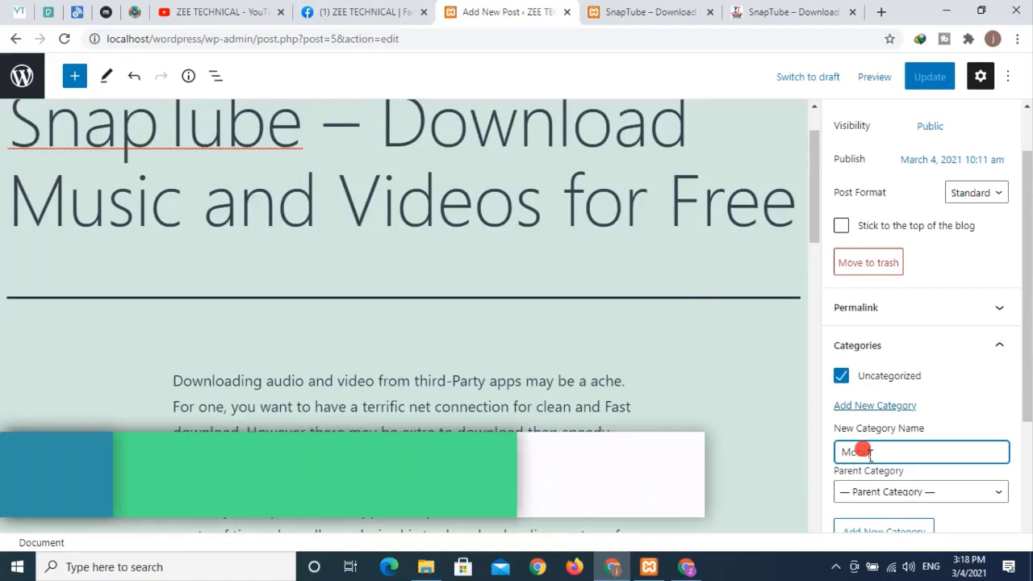
text(pp)
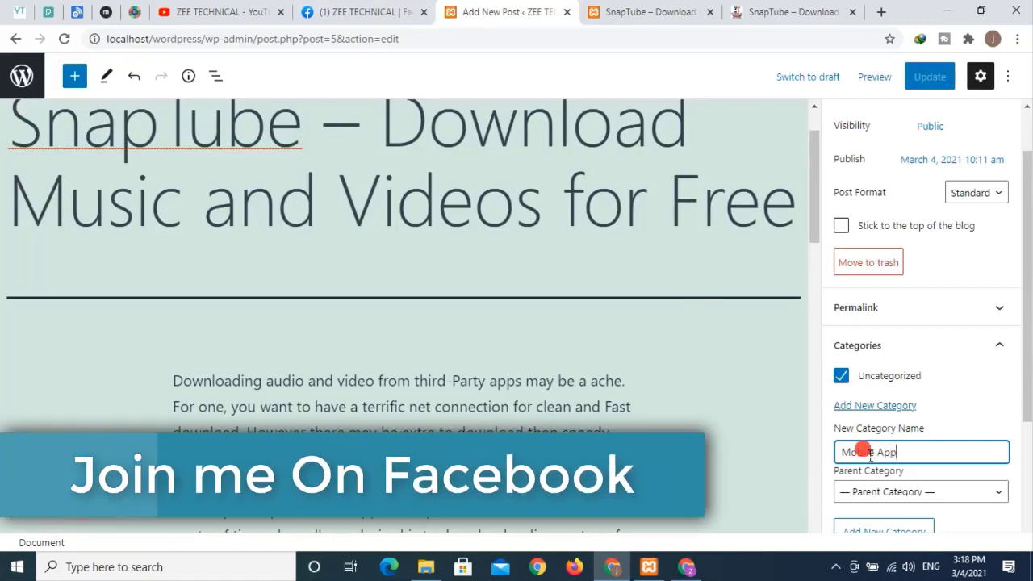
scroll(880, 412, down, 1)
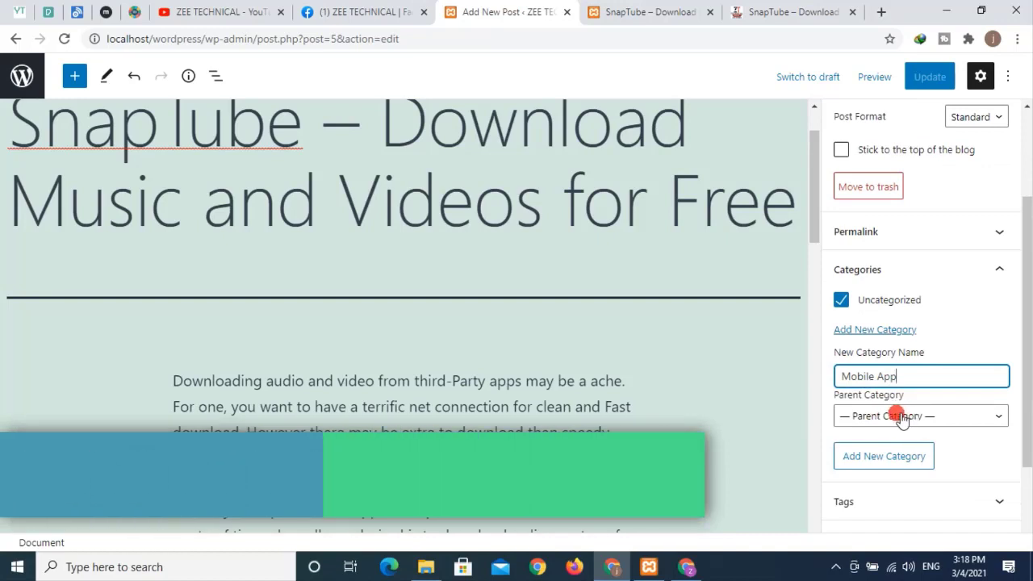
click(883, 456)
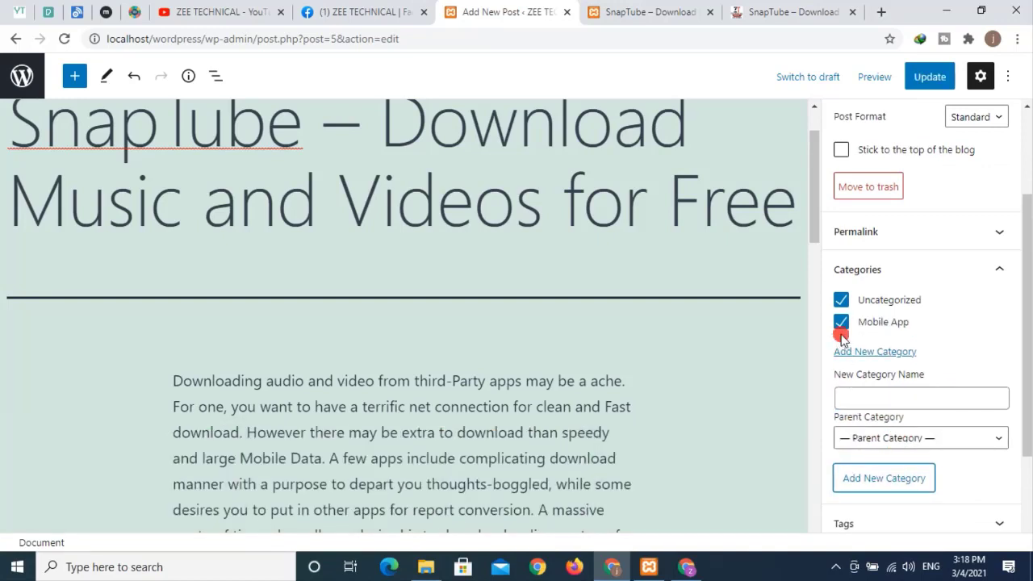
click(842, 301)
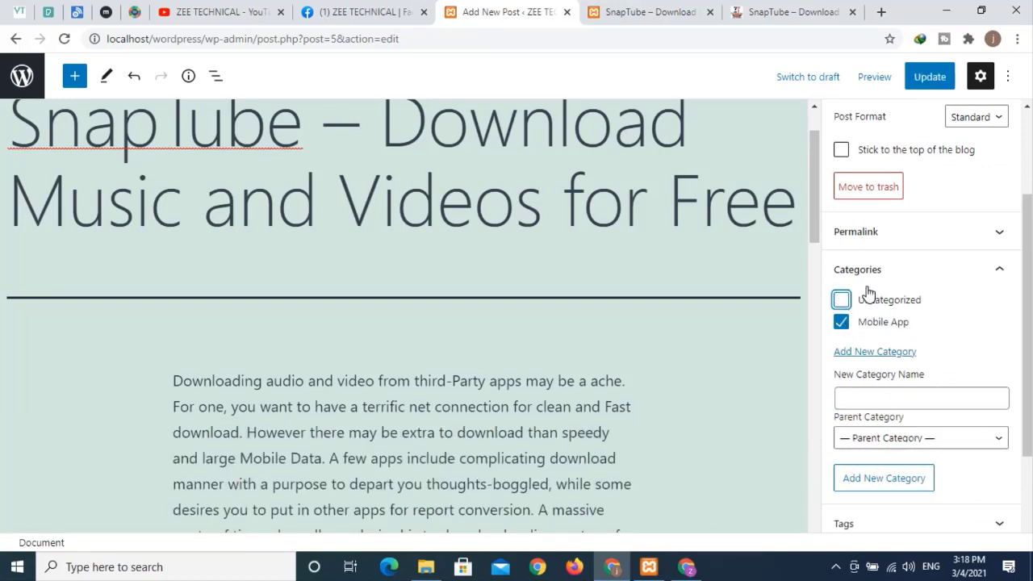
click(928, 78)
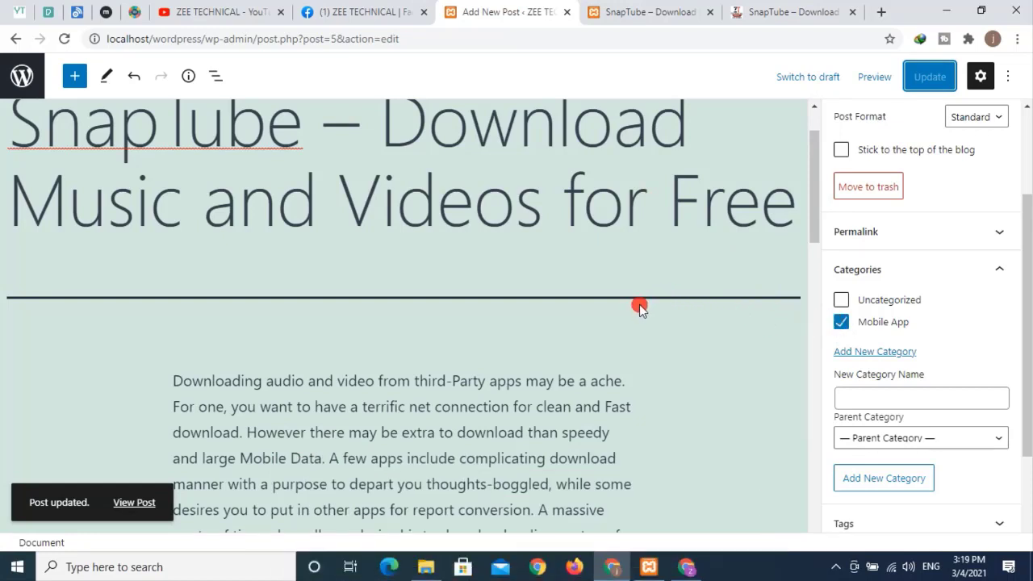
click(652, 15)
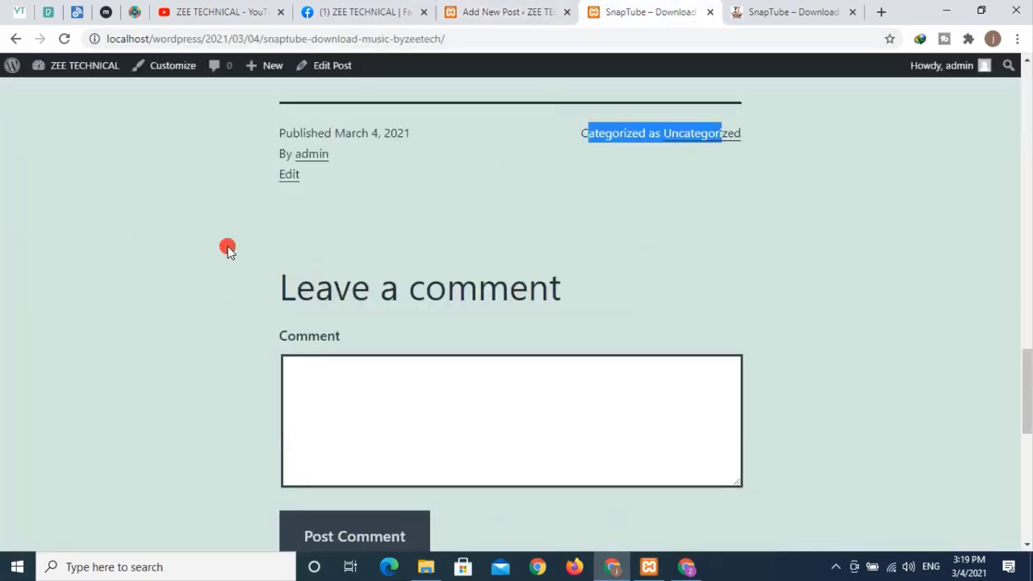
scroll(227, 249, up, 20)
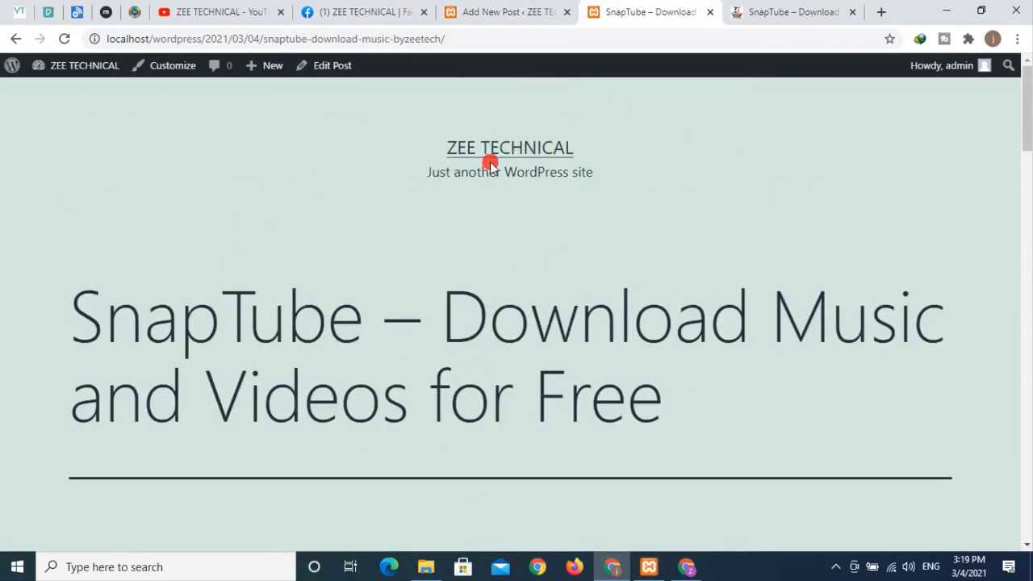
click(490, 160)
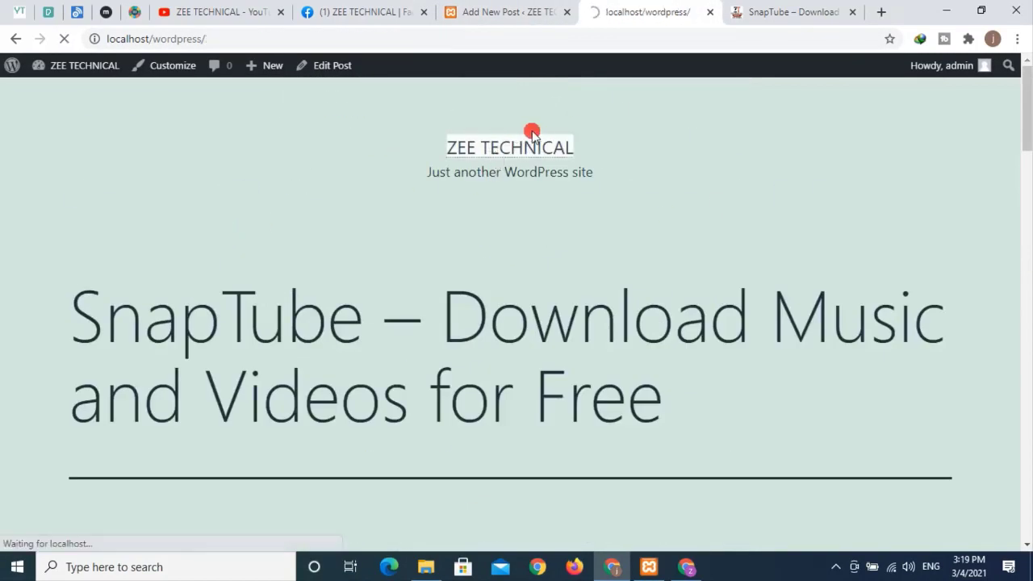
scroll(525, 258, down, 3)
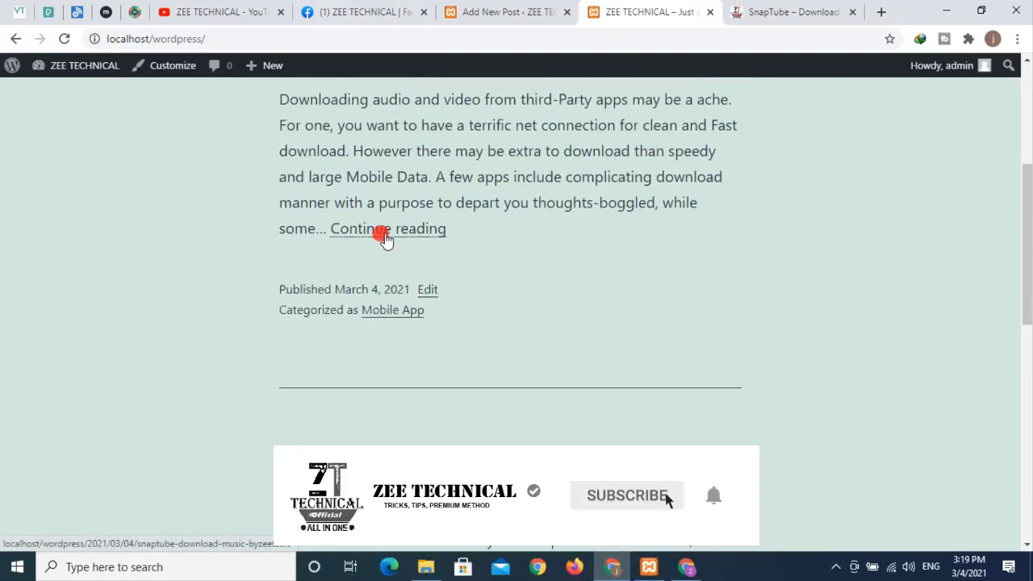
click(386, 234)
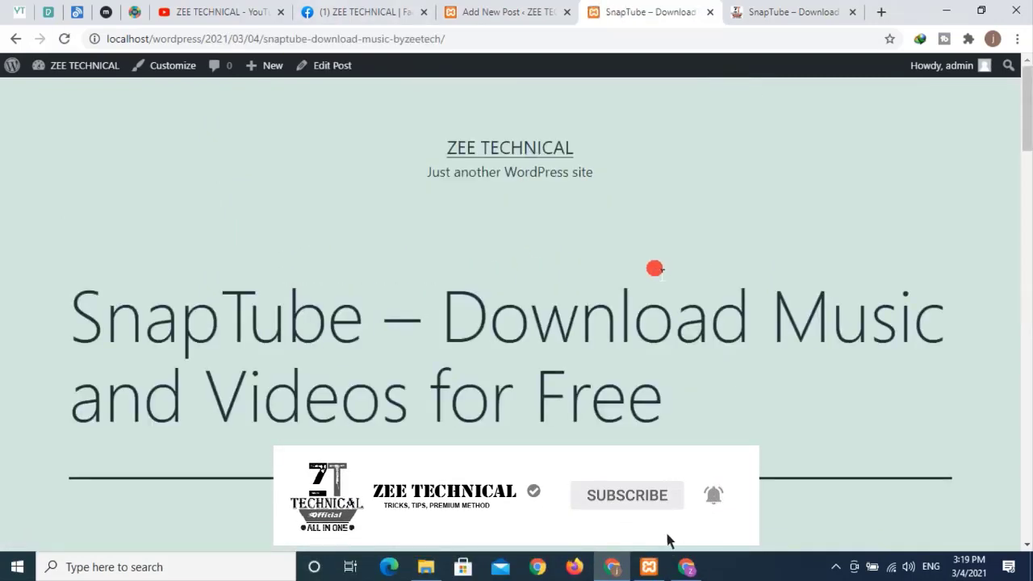
scroll(563, 235, down, 15)
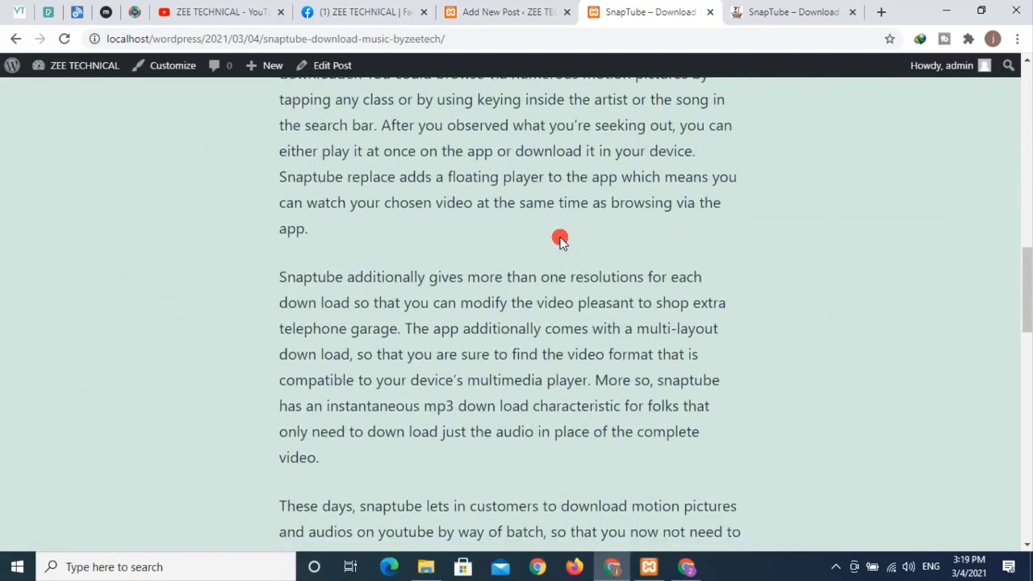
scroll(560, 239, down, 7)
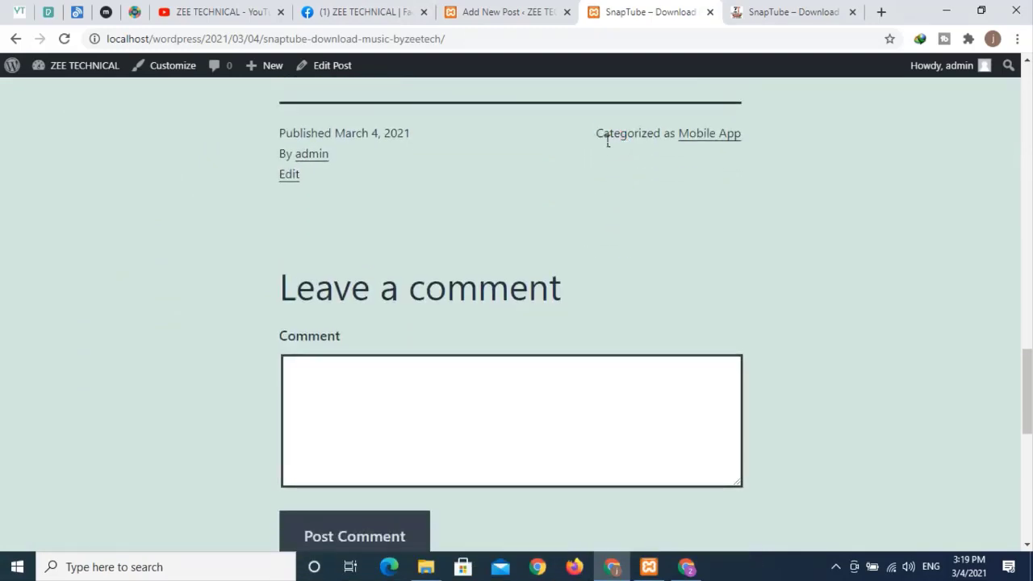
drag(597, 136, 748, 137)
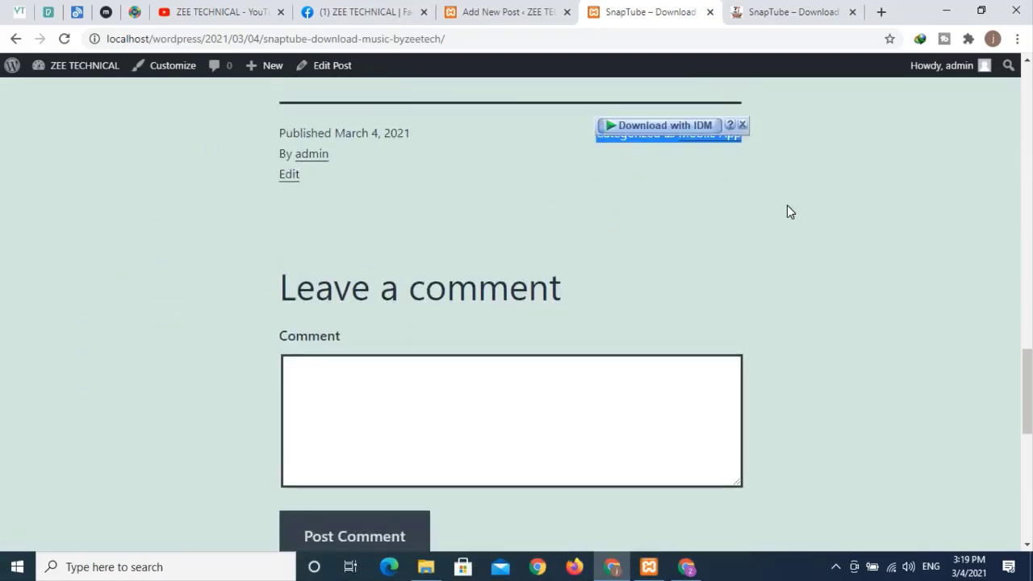
click(738, 250)
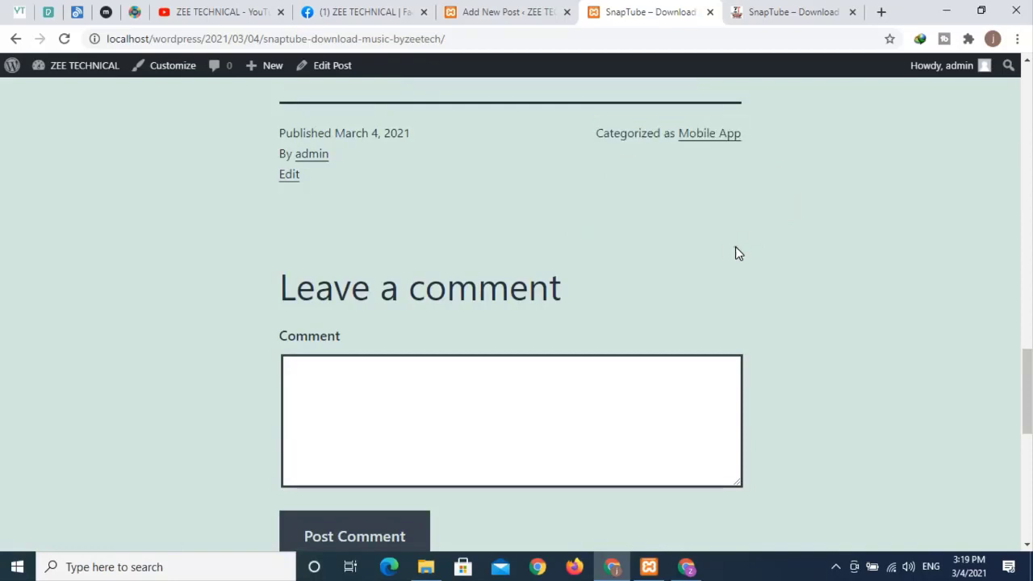
click(530, 12)
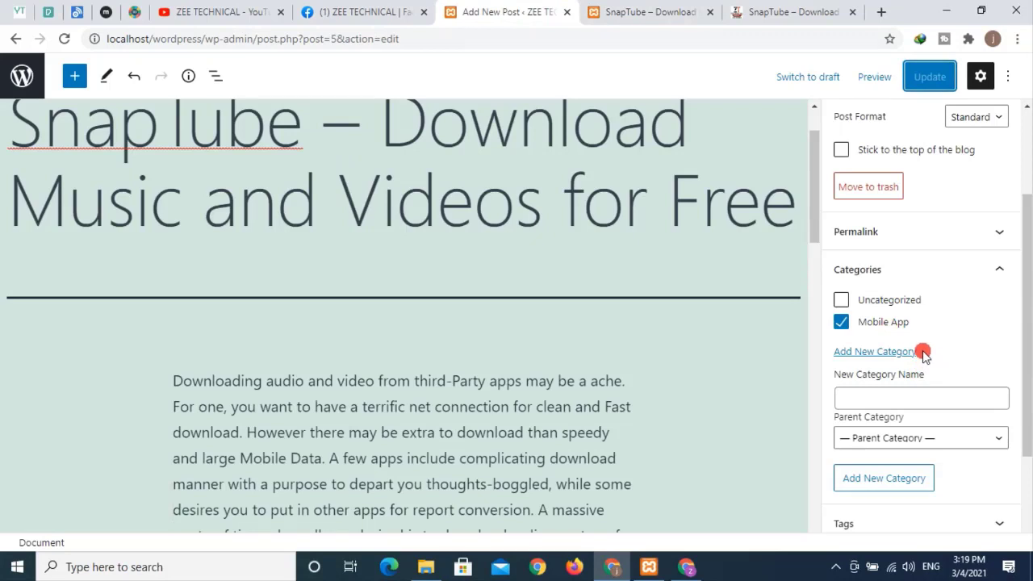
- Add the tags saptube, music audio and download music, then update the post
scroll(922, 355, down, 3)
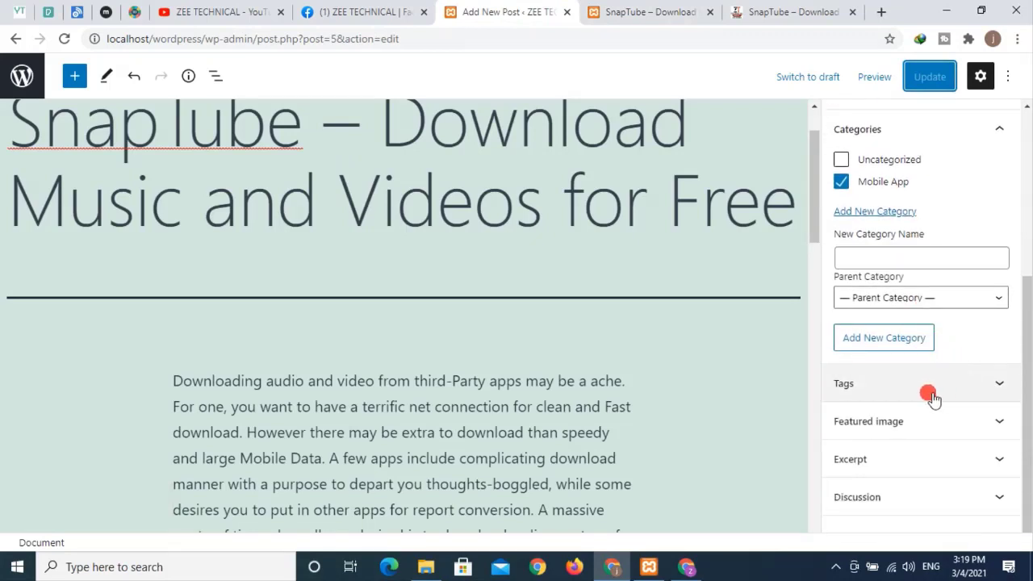
click(940, 386)
scroll(759, 353, down, 2)
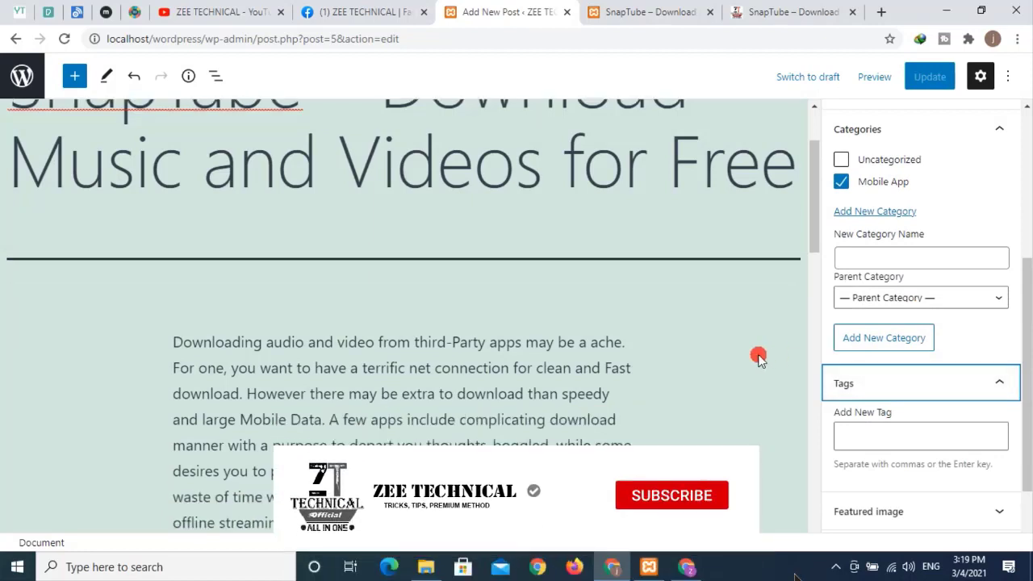
scroll(884, 422, down, 1)
scroll(884, 422, down, 1)
click(884, 362)
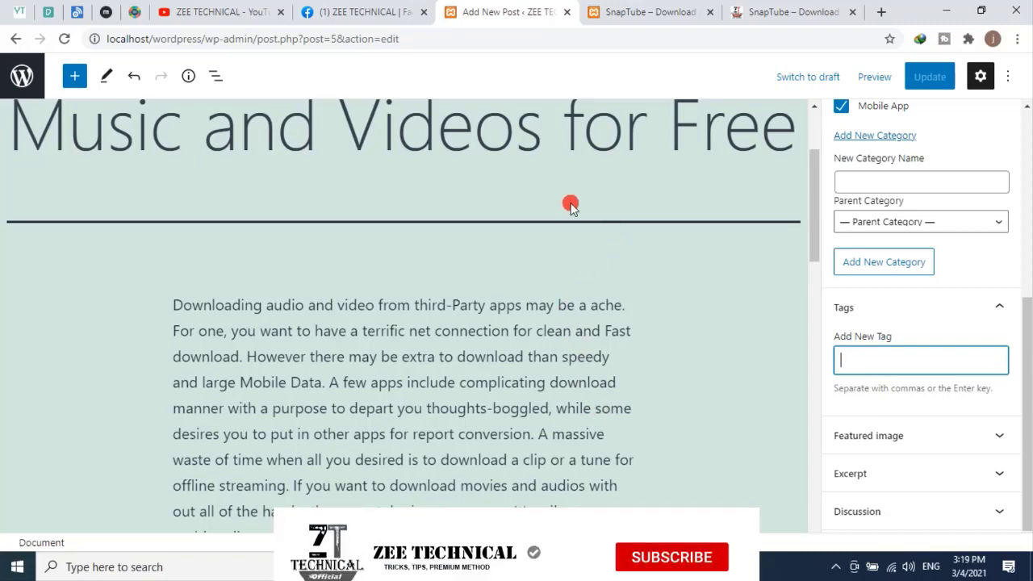
scroll(568, 204, up, 2)
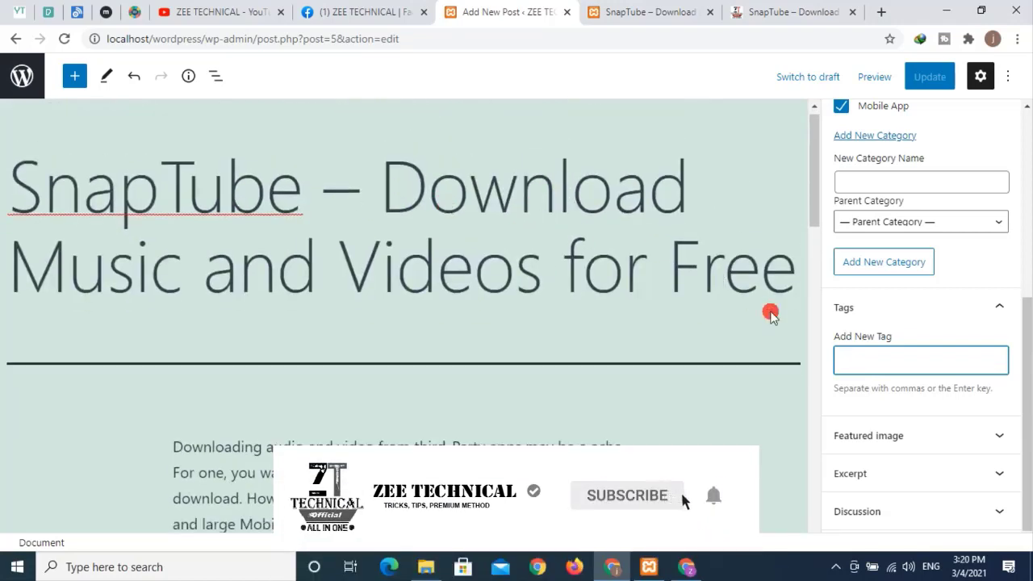
scroll(772, 311, down, 2)
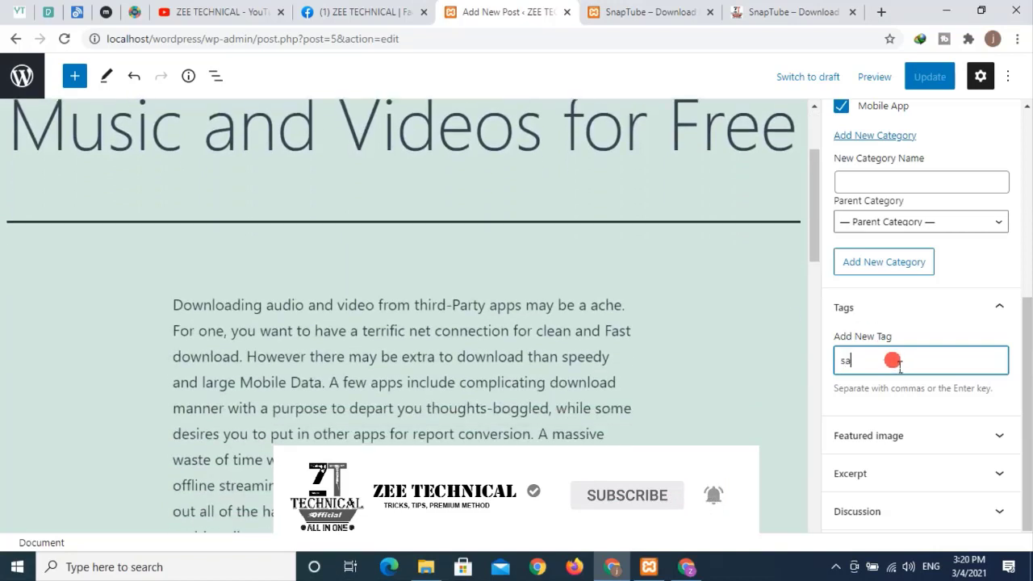
text(t)
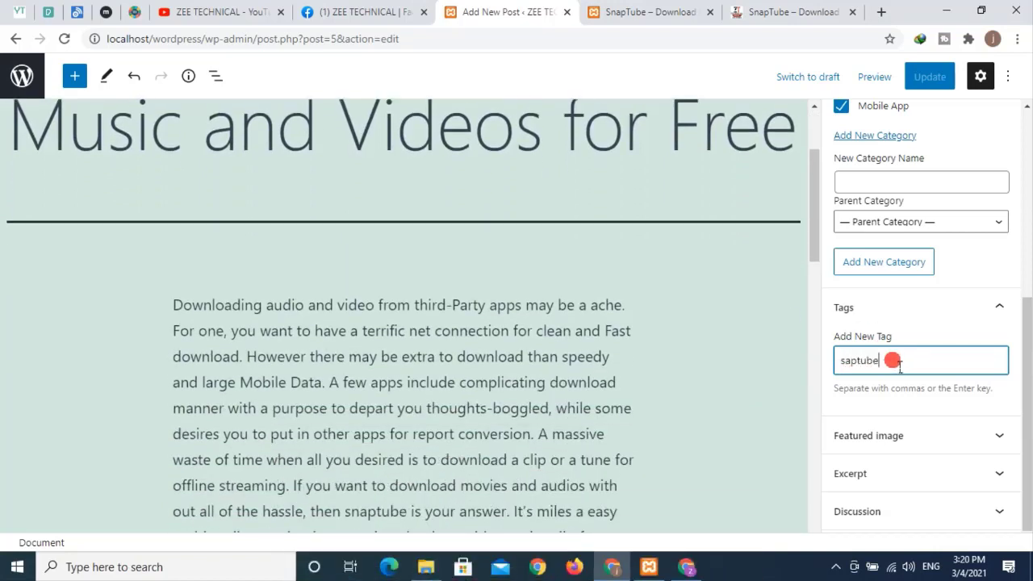
text(ube)
key(Return)
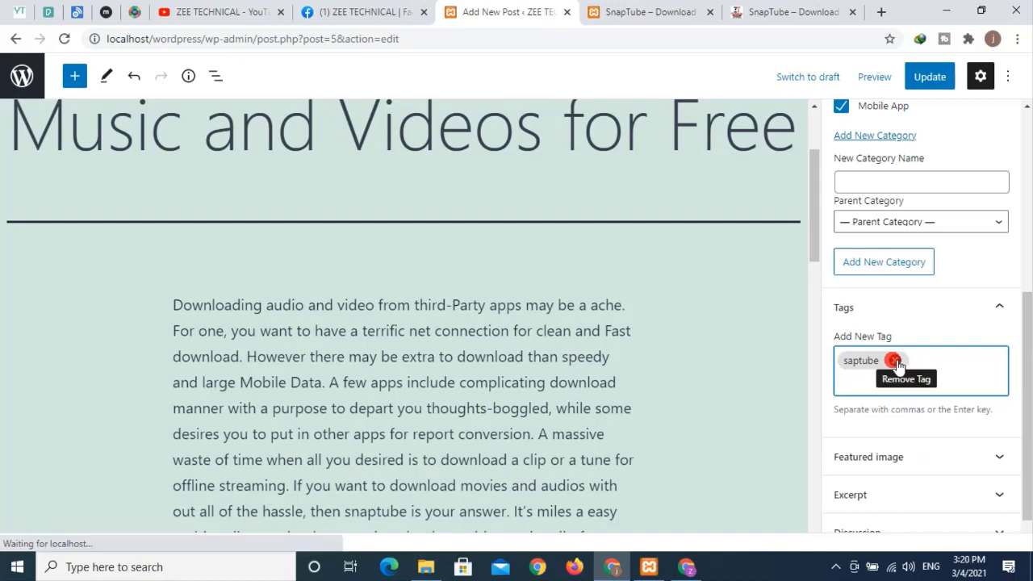
text(music a)
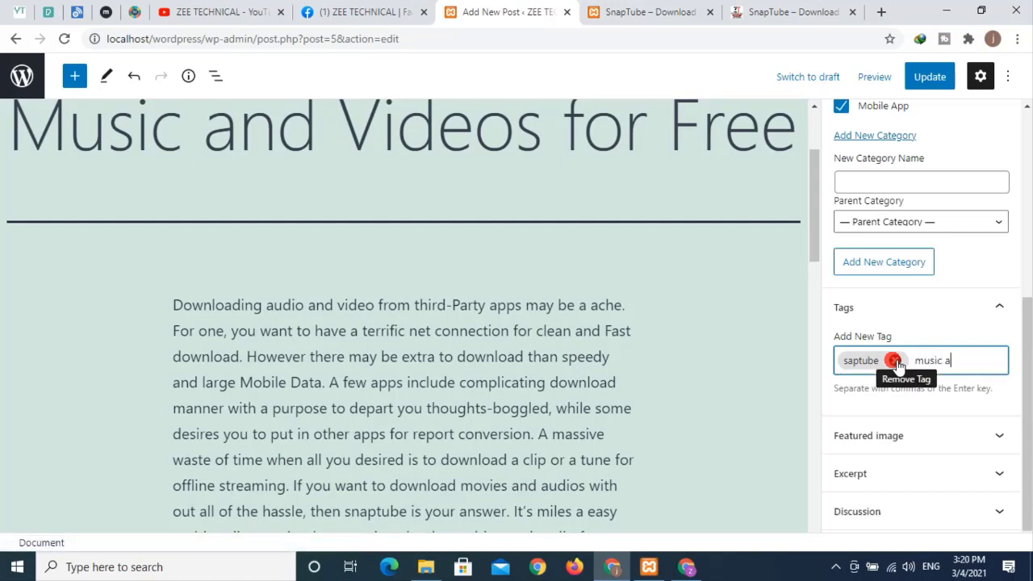
text(udio)
key(Return)
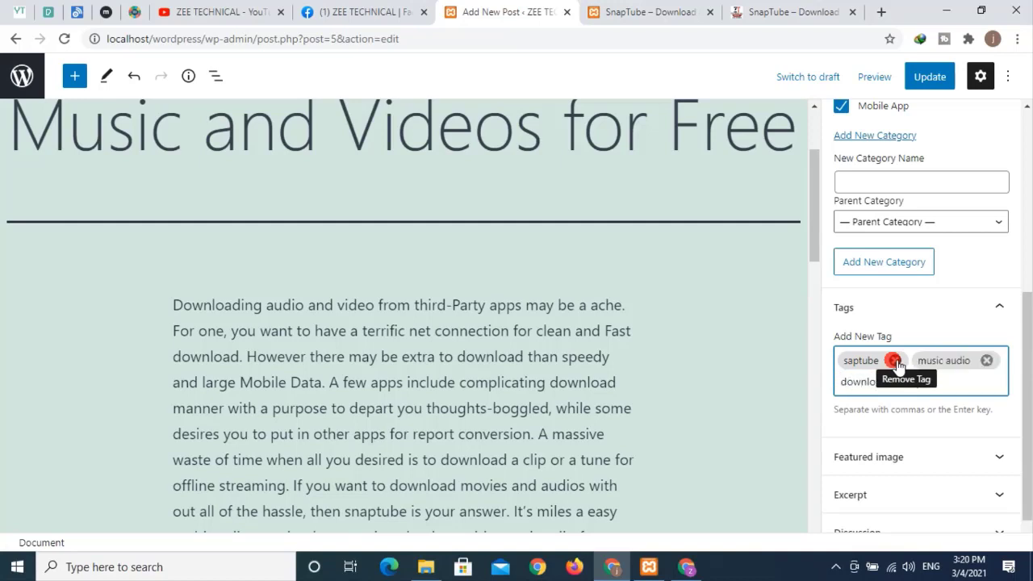
key(Return)
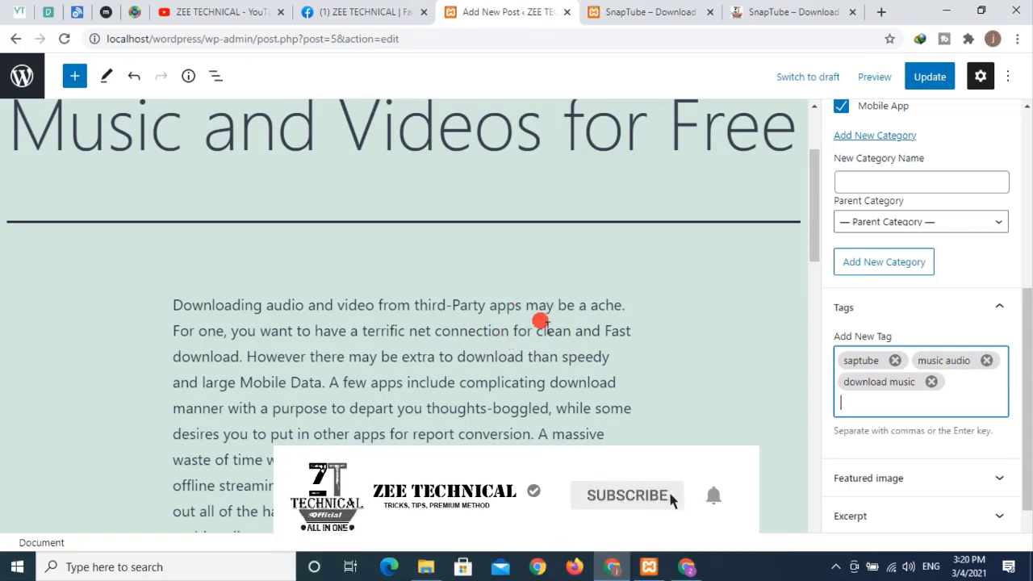
click(930, 75)
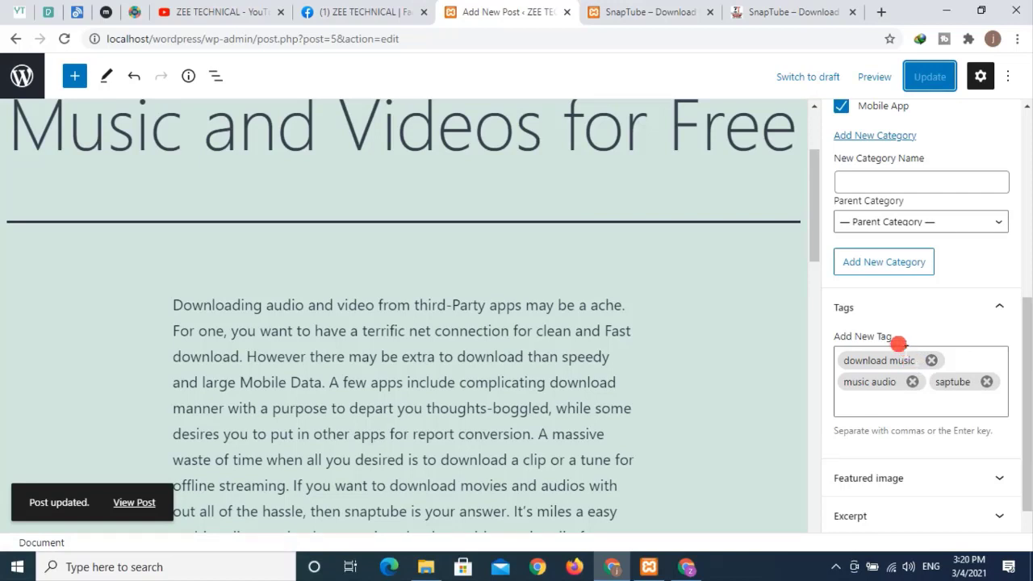
scroll(897, 343, down, 1)
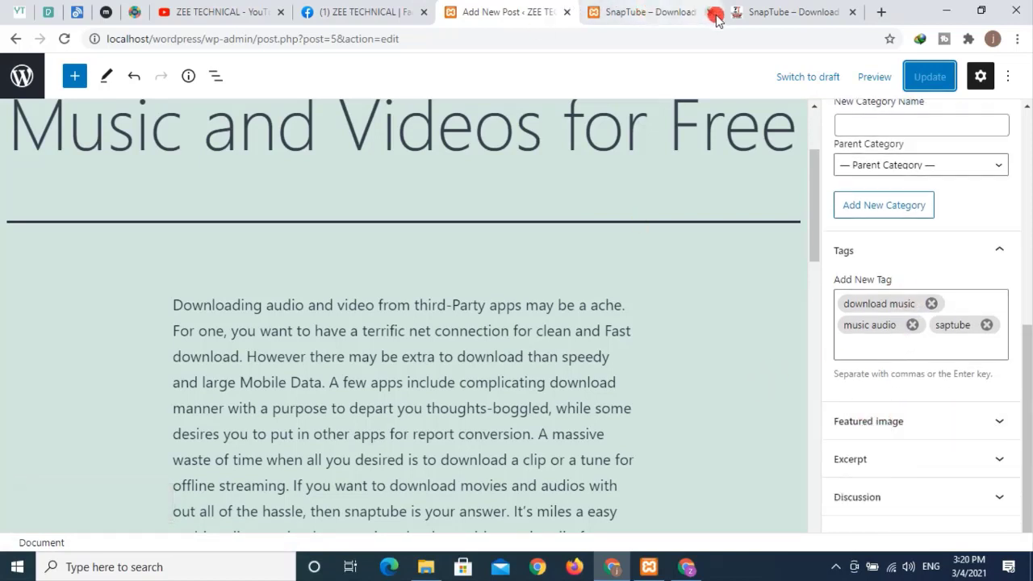
- Look over the original SnapTube article and the ZEE TECHNICAL home page for reference
click(764, 17)
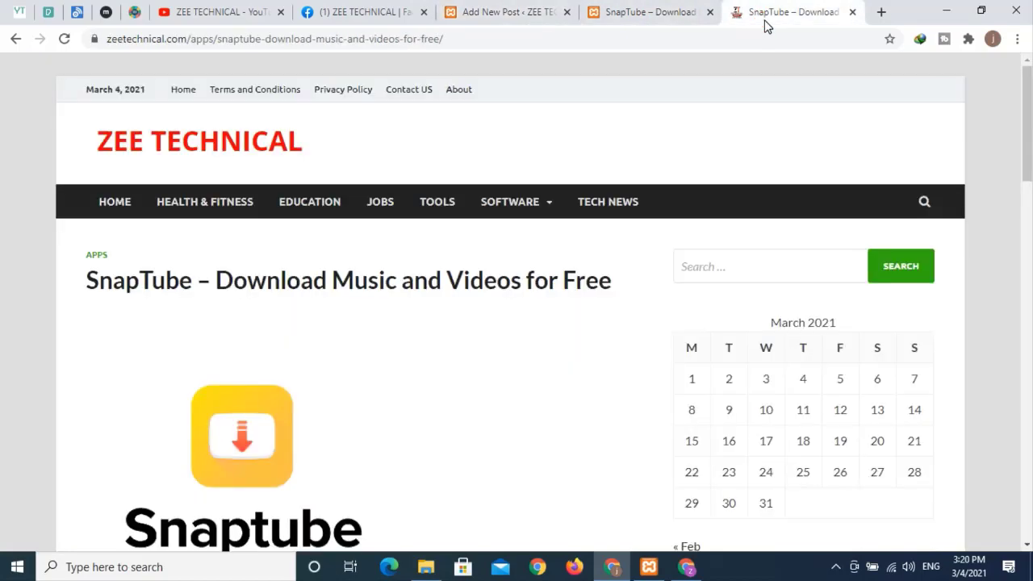
click(172, 143)
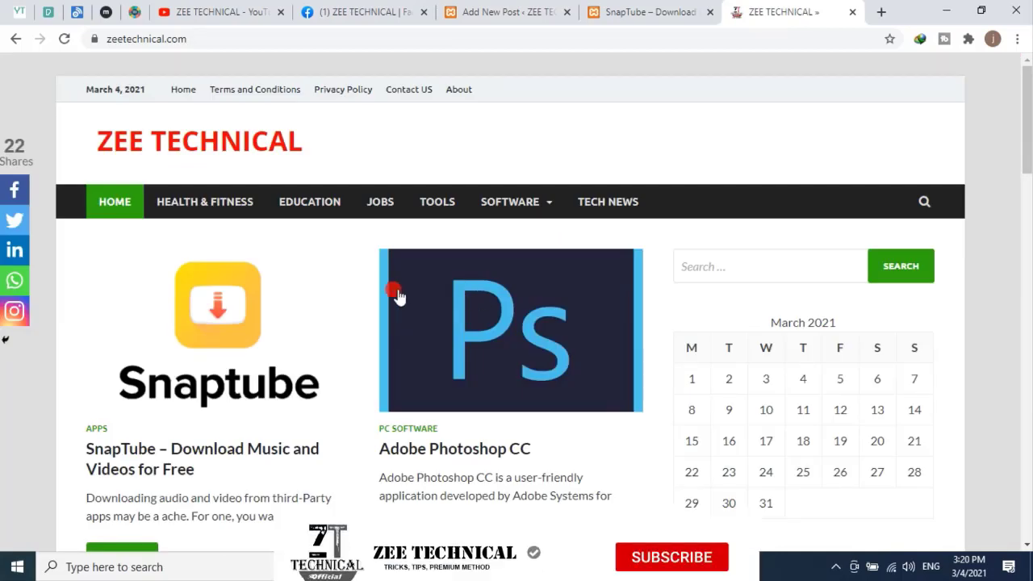
scroll(395, 295, down, 6)
scroll(394, 295, up, 5)
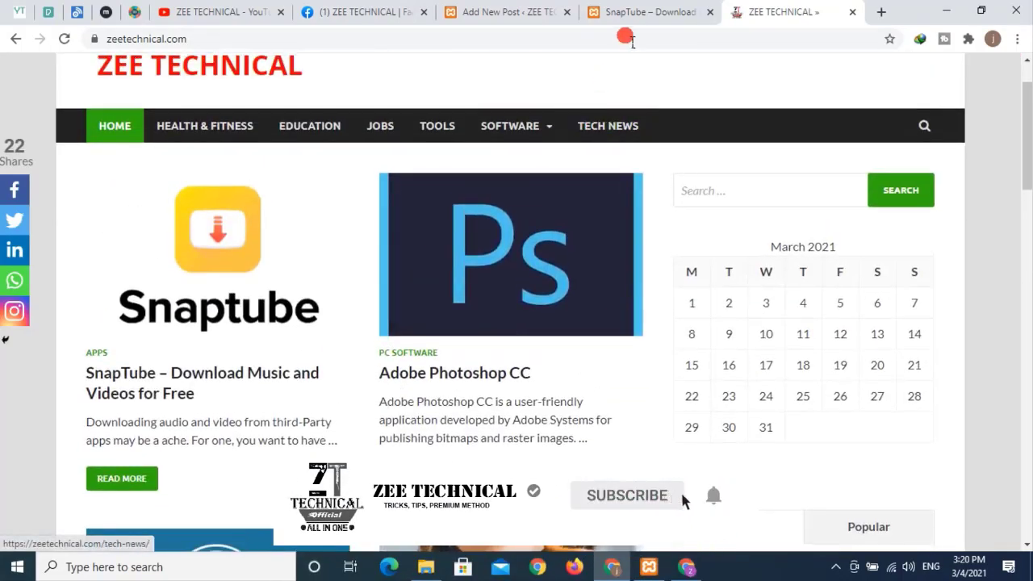
- Check the local SnapTube post and local home page, then return to the post editor
click(626, 14)
scroll(363, 194, up, 15)
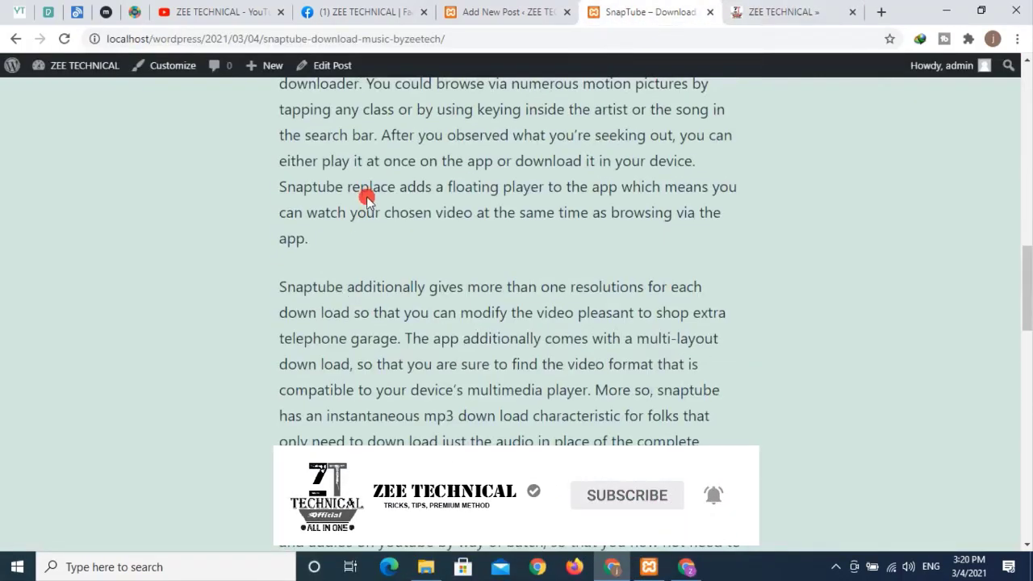
click(463, 148)
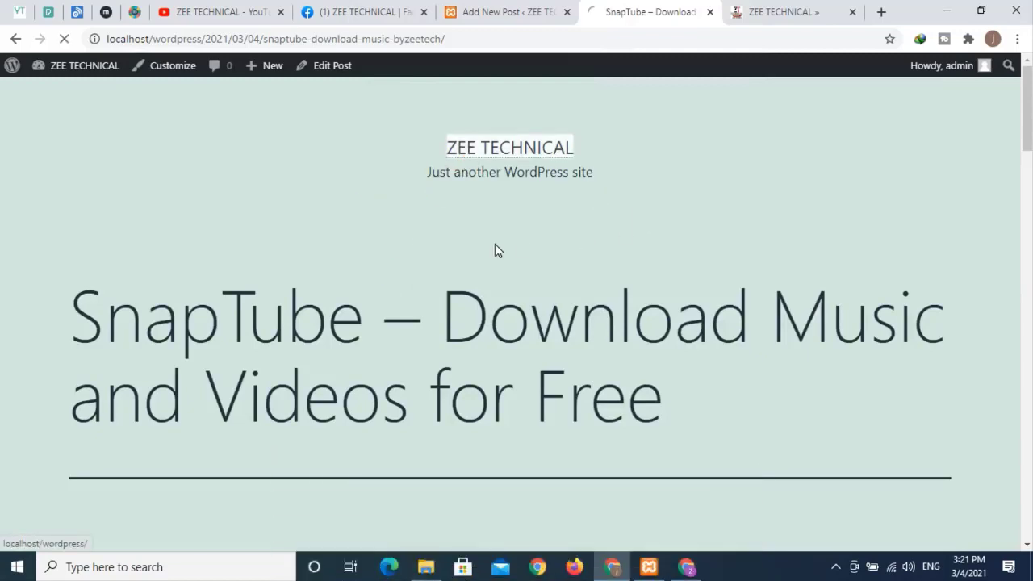
scroll(630, 291, down, 3)
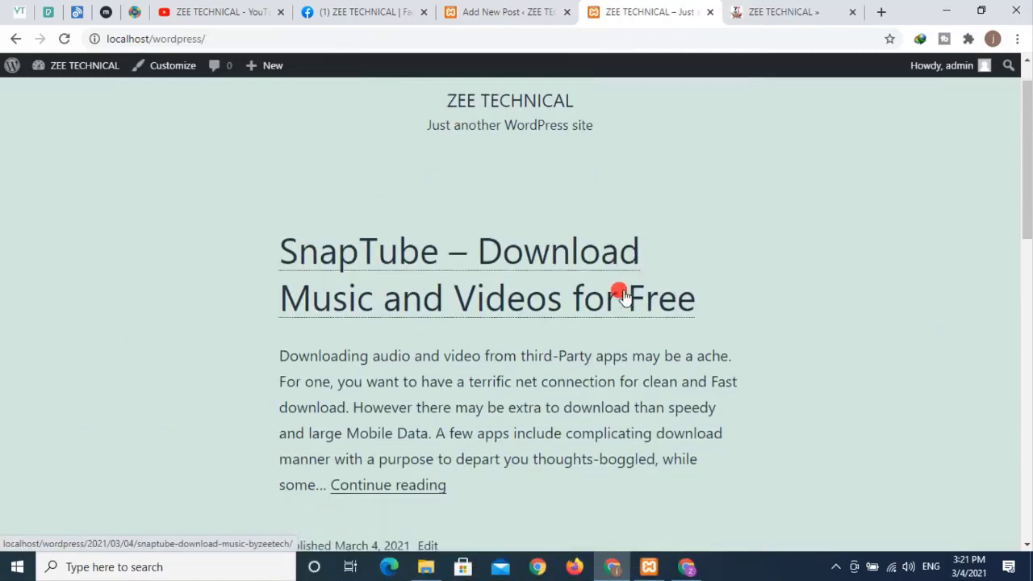
click(535, 12)
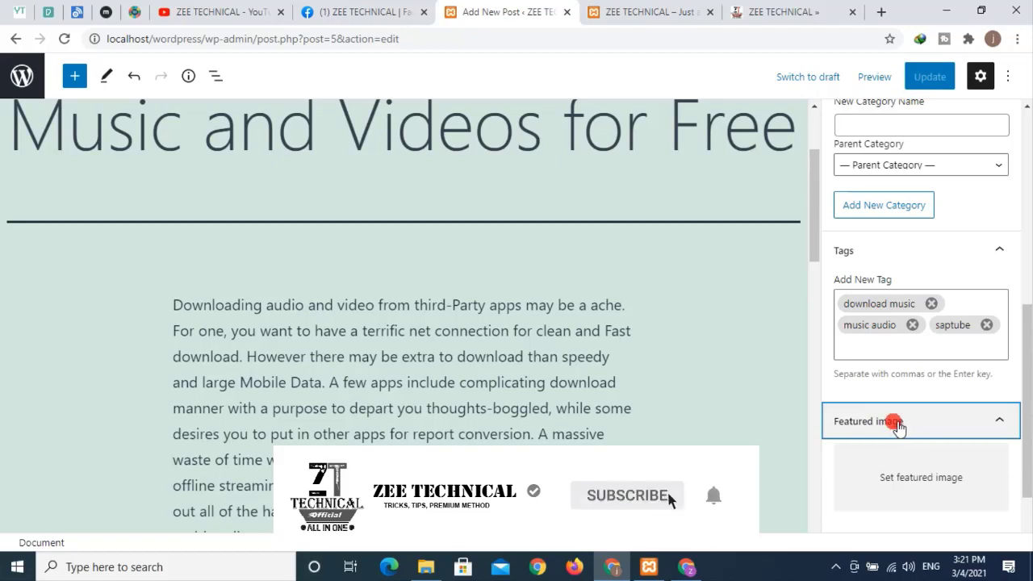
- Open the featured-image media dialog and start selecting a file from the computer
click(900, 484)
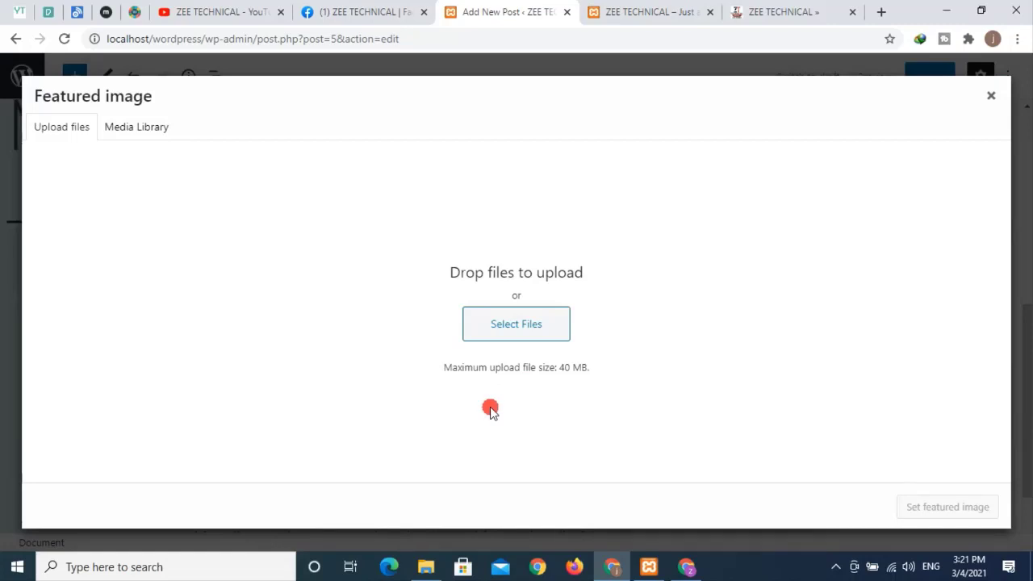
click(509, 331)
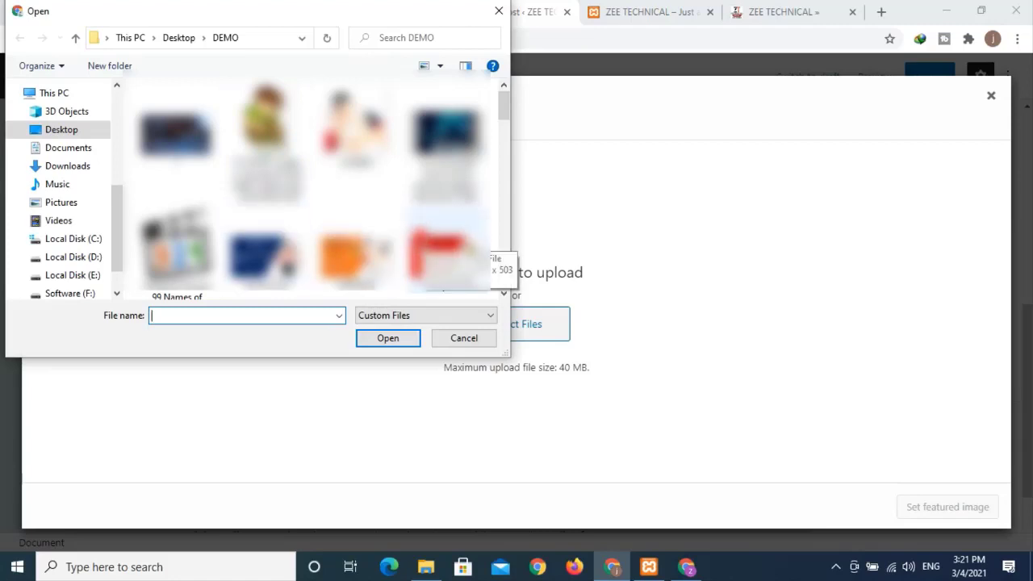
scroll(451, 242, down, 3)
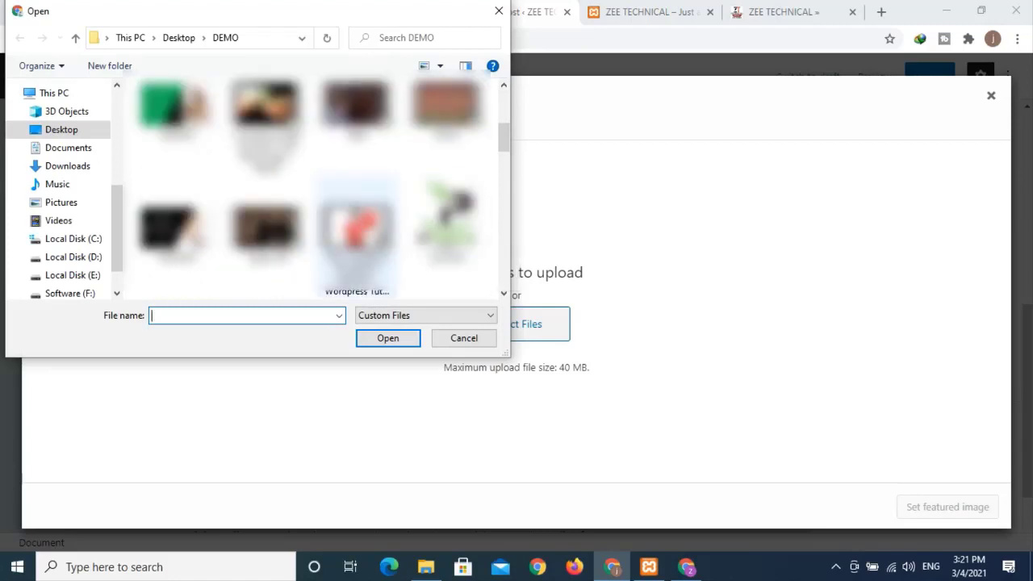
scroll(266, 242, up, 2)
scroll(116, 161, up, 3)
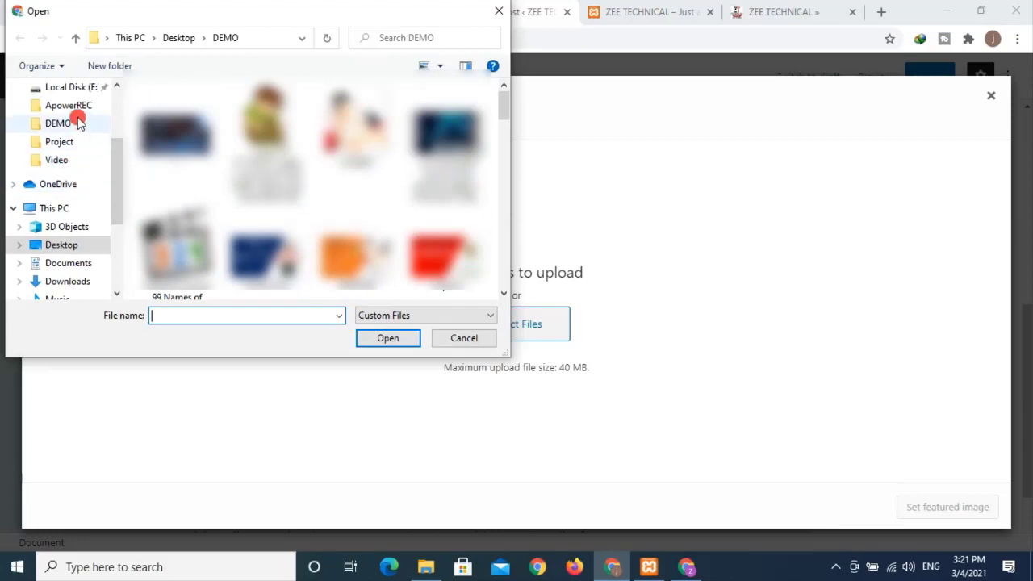
scroll(78, 160, up, 1)
scroll(76, 156, down, 2)
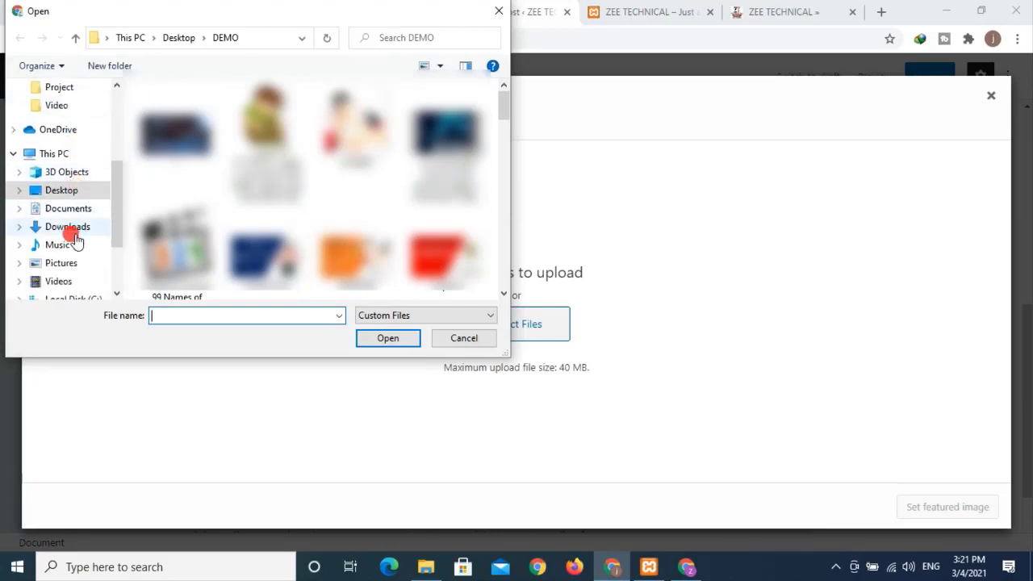
scroll(73, 289, down, 1)
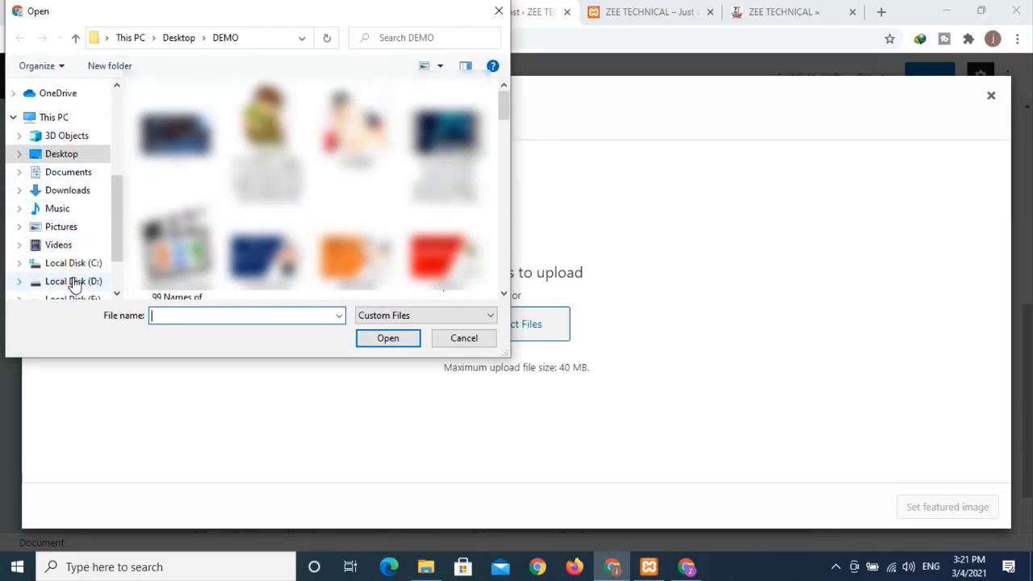
- Upload the 'snap tube' image from Local Disk (E:) > designs
click(73, 283)
scroll(70, 279, down, 1)
click(71, 276)
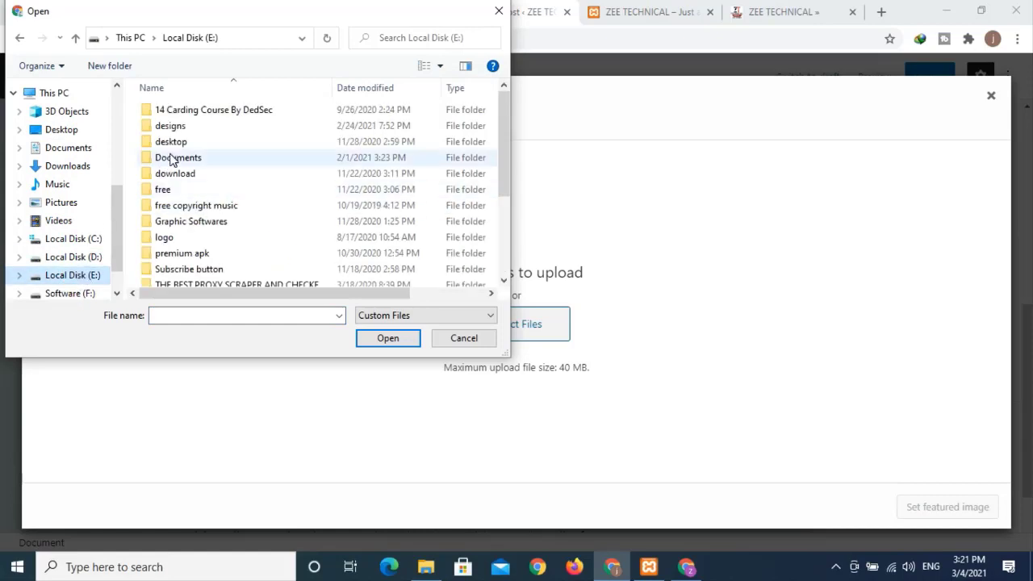
click(171, 129)
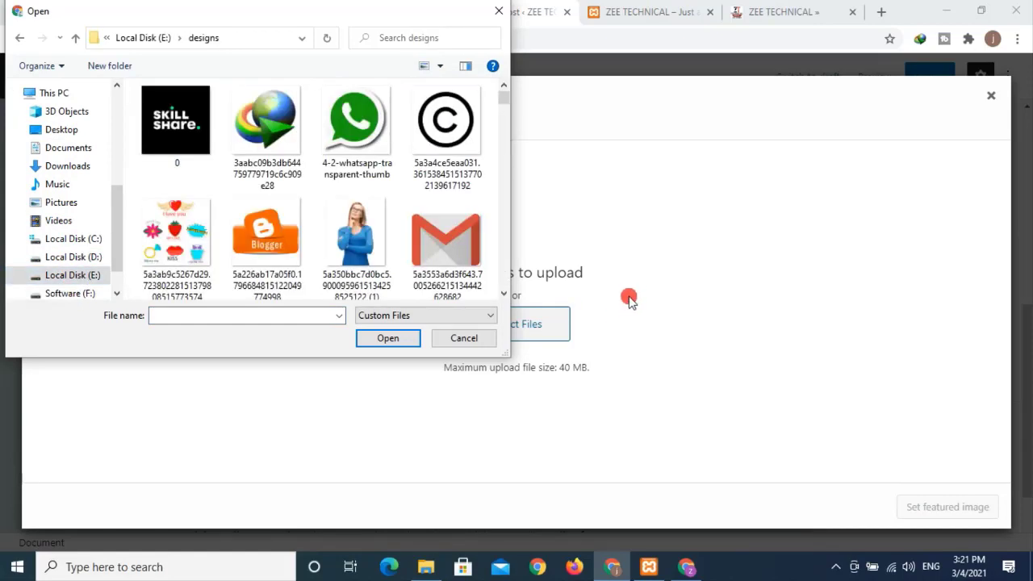
scroll(390, 201, down, 2)
scroll(391, 202, down, 1)
key(s)
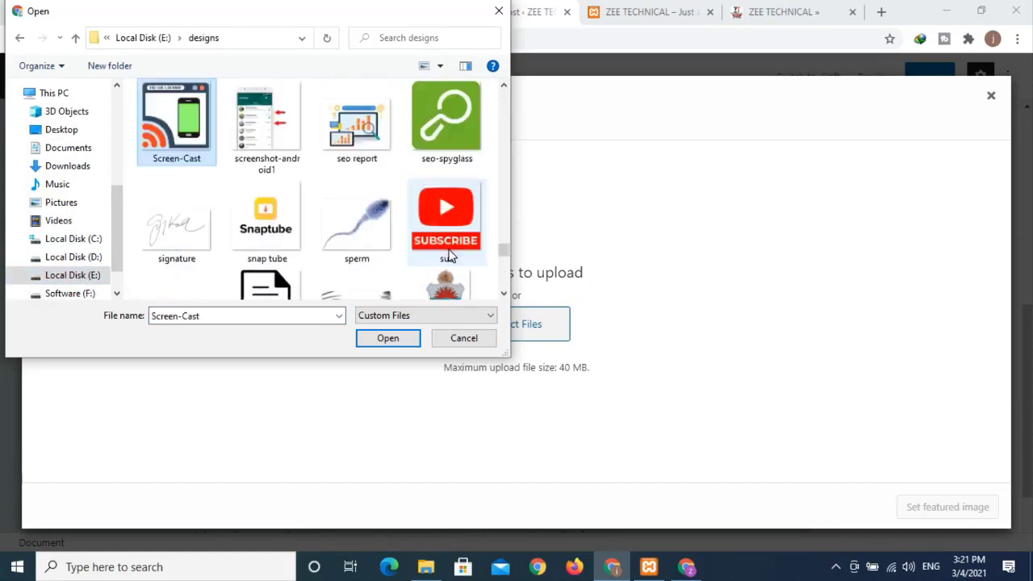
key(s)
key(s)
key(s)
key(s)
key(s)
key(s)
key(s)
key(s)
key(s)
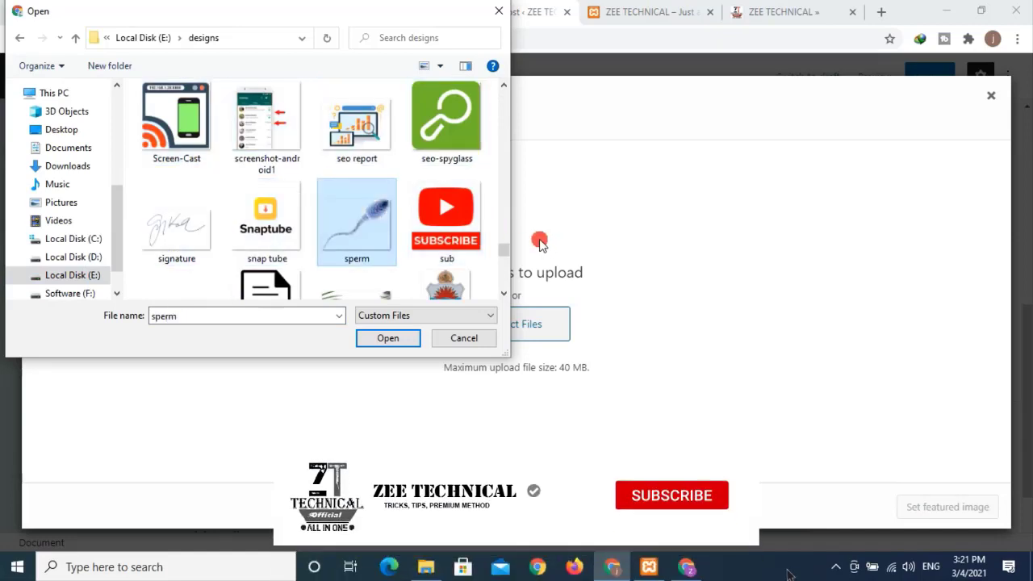
key(s)
key(s)
click(266, 222)
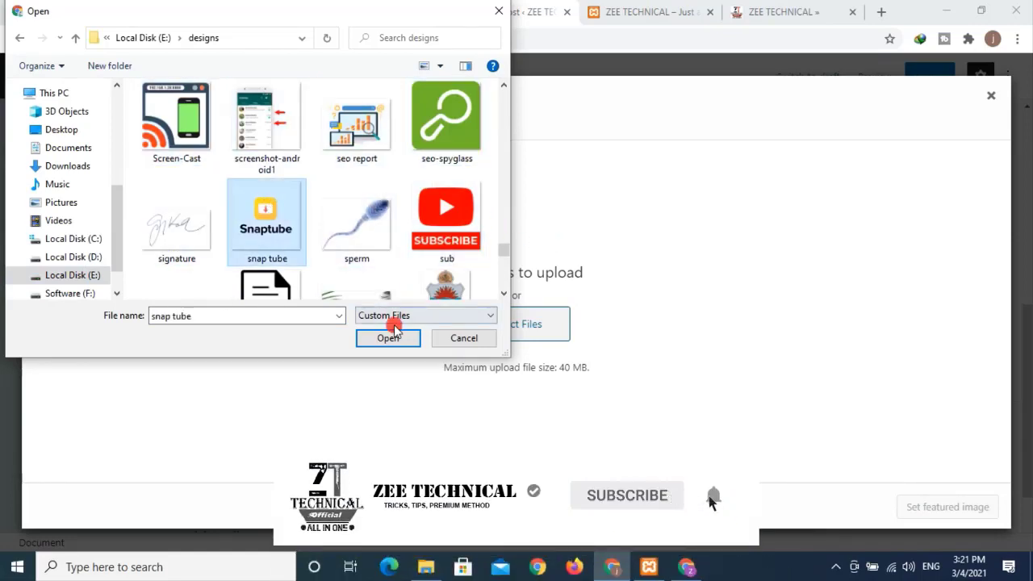
click(385, 339)
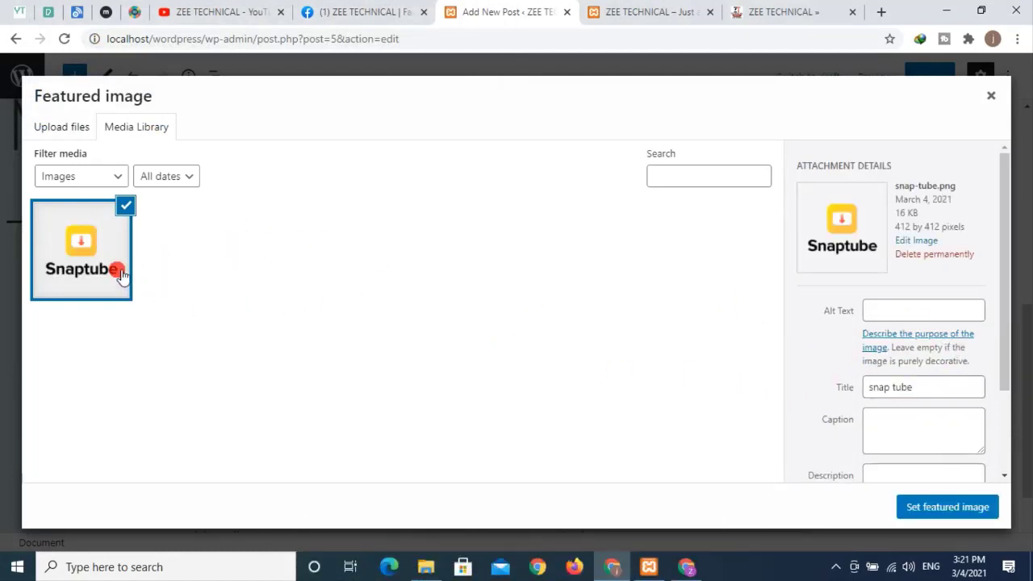
- Review the snap tube attachment details, set it as featured image, and update the post
click(890, 315)
scroll(883, 320, down, 1)
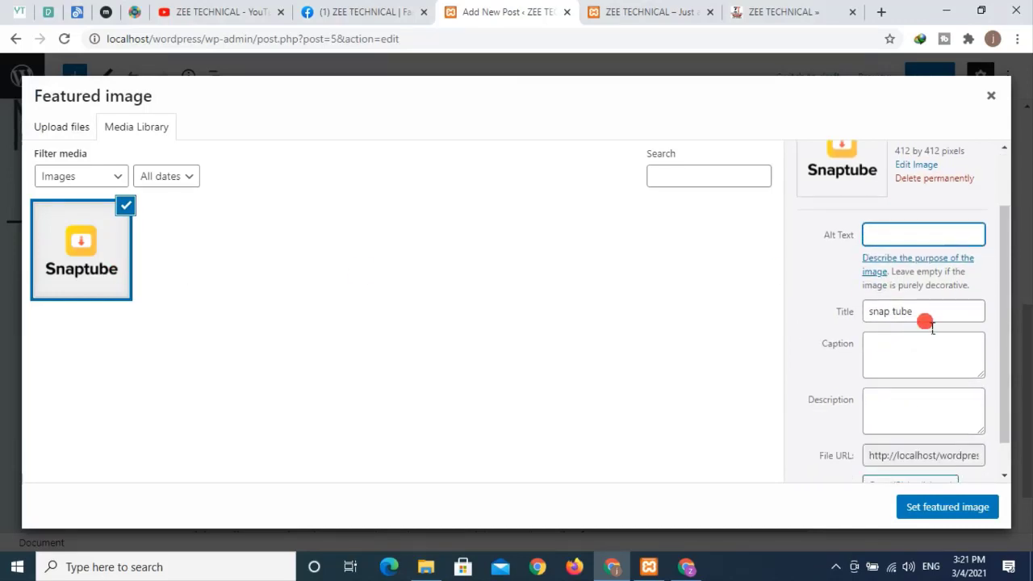
drag(931, 324, 713, 307)
click(910, 348)
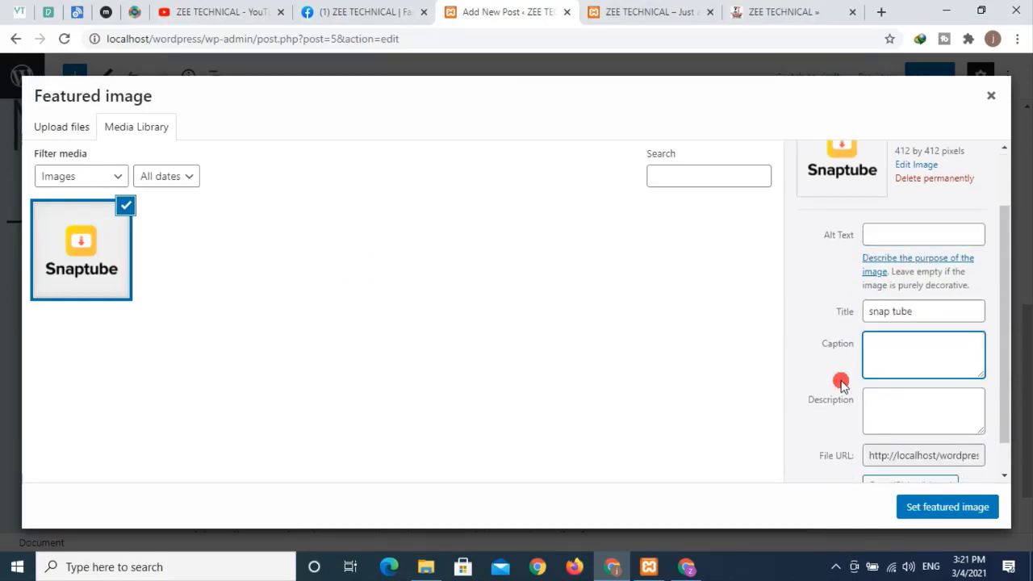
click(916, 411)
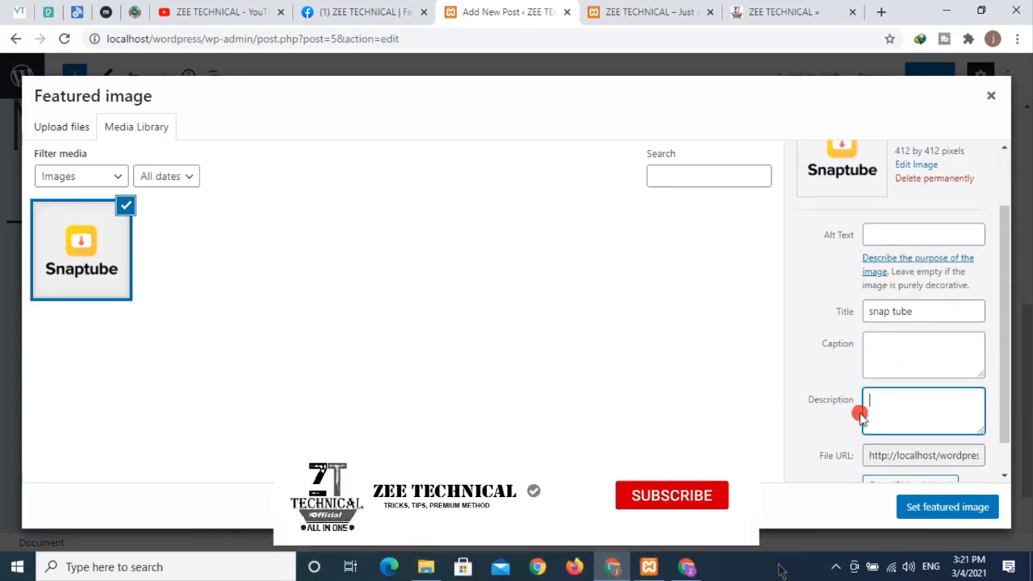
click(932, 508)
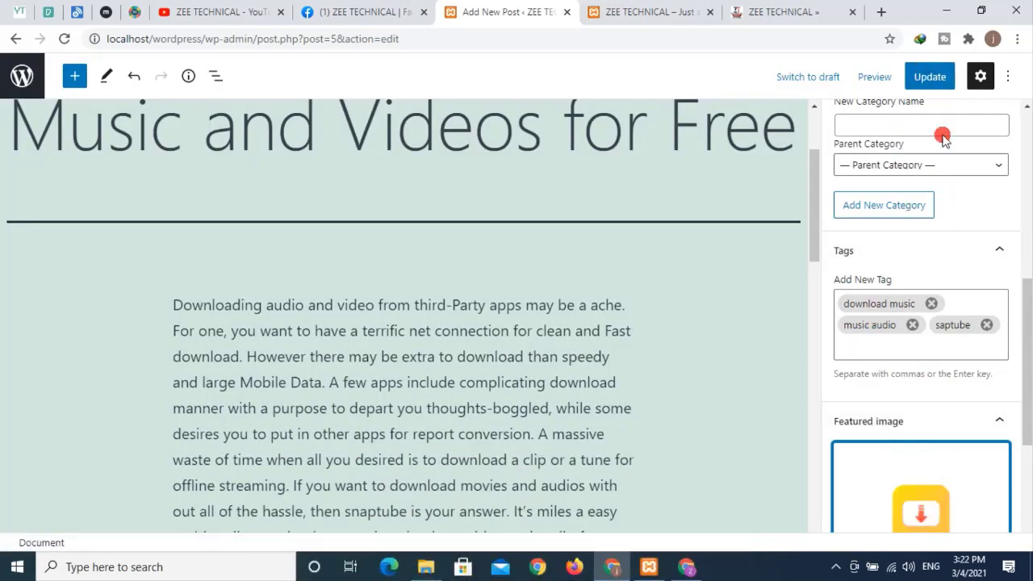
click(929, 76)
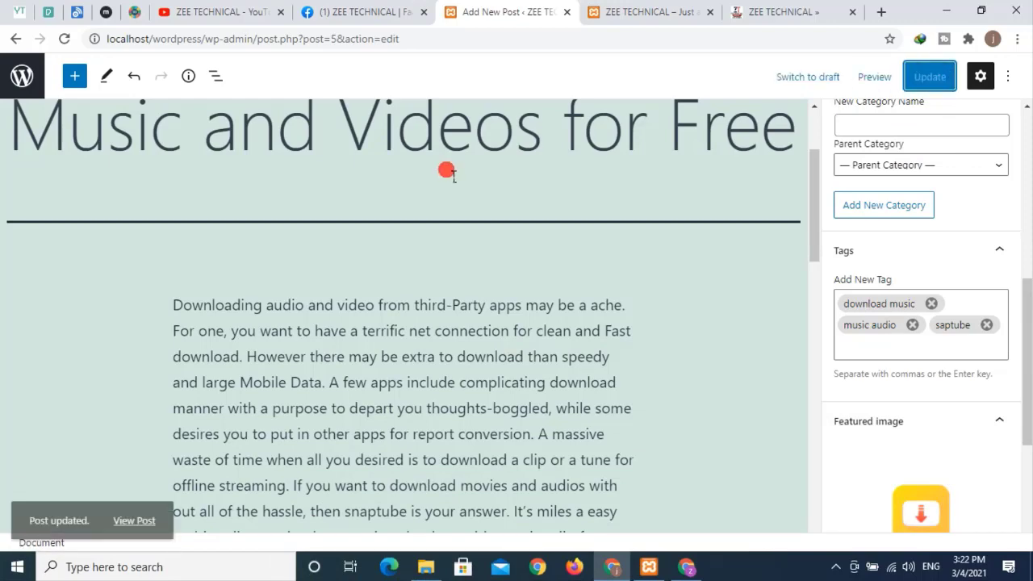
- Reload the local site's front page and check the SnapTube post's featured image
click(637, 12)
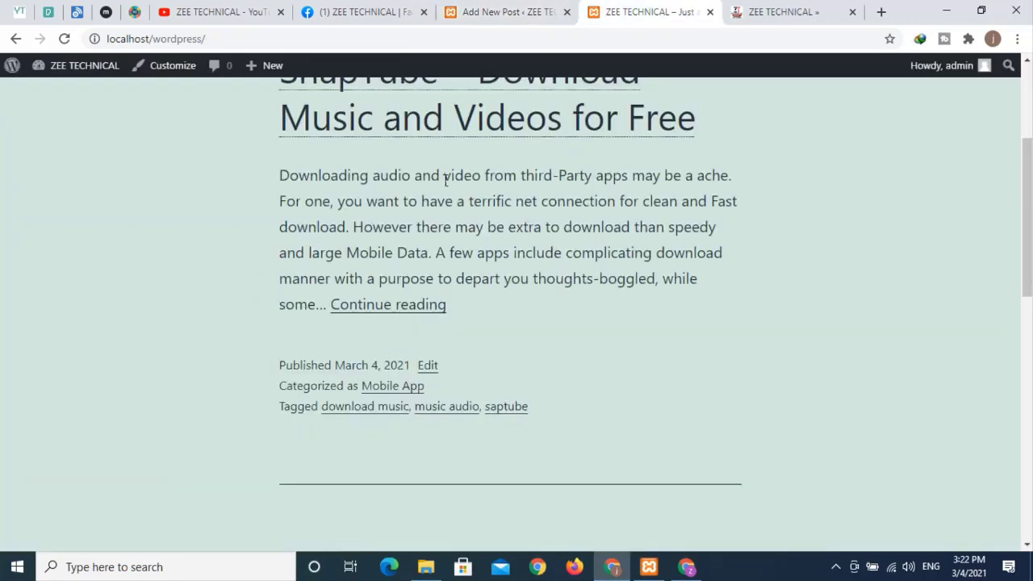
scroll(434, 185, up, 3)
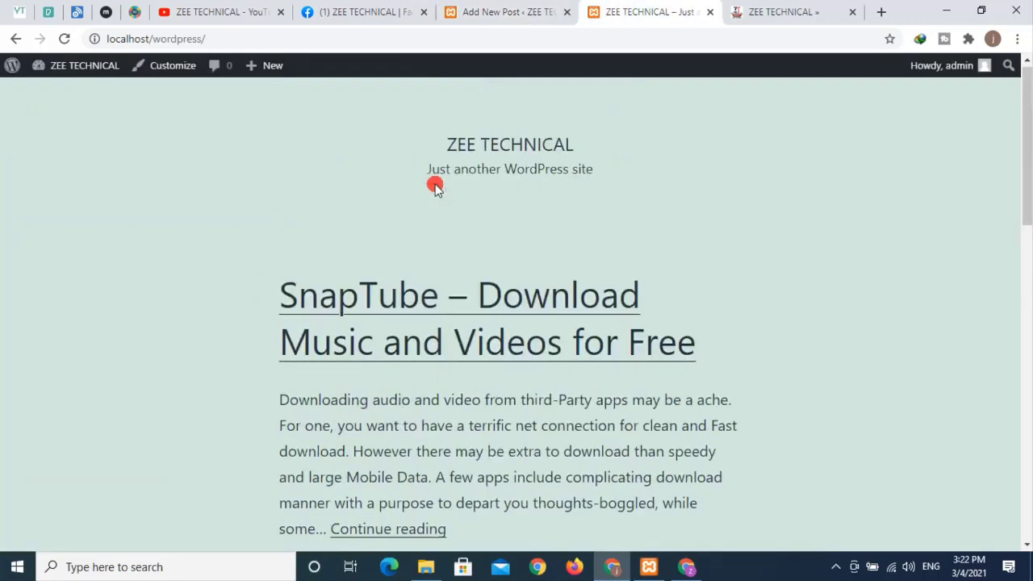
click(64, 40)
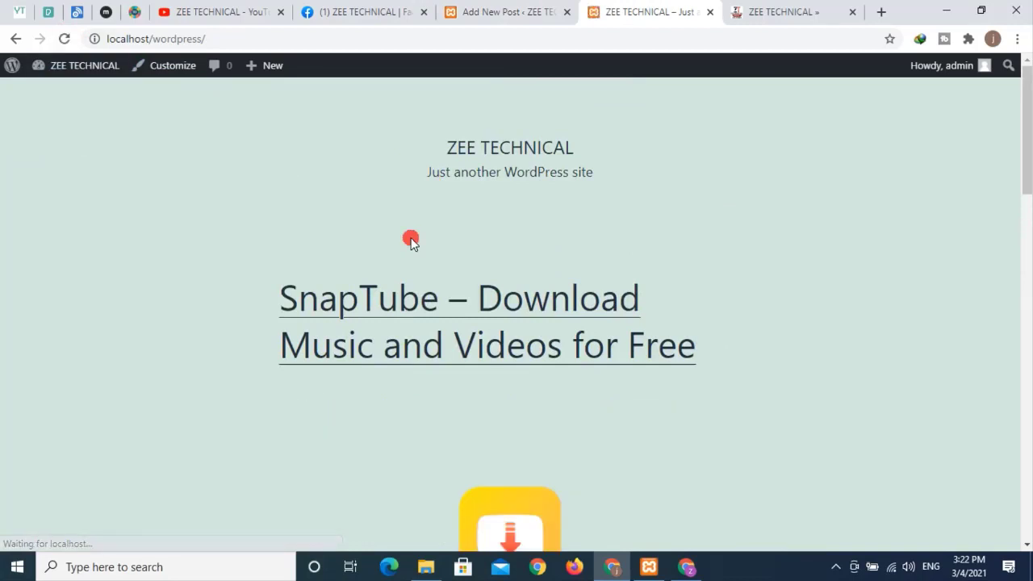
scroll(484, 315, down, 2)
scroll(525, 388, down, 3)
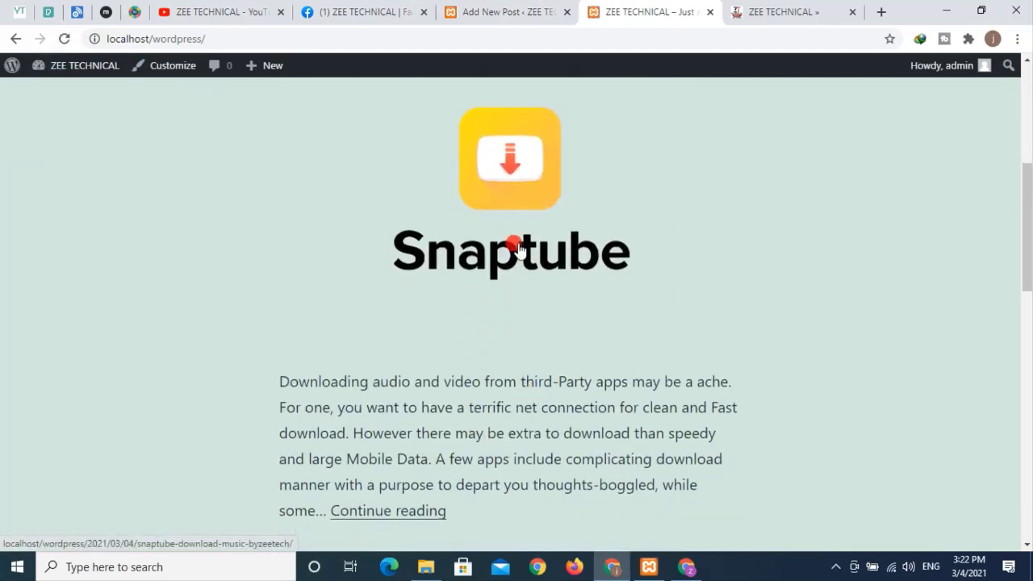
scroll(520, 274, up, 1)
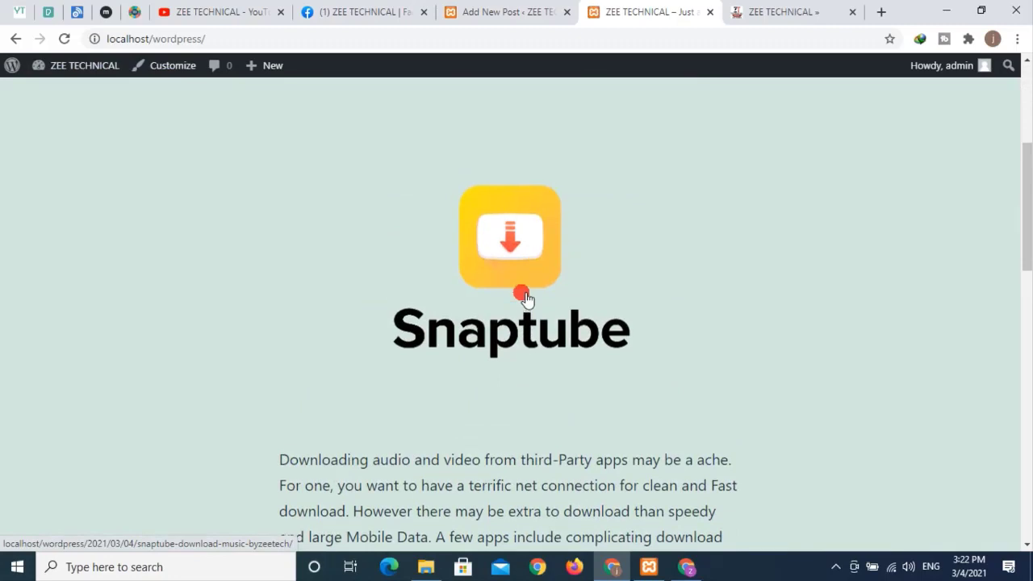
scroll(522, 295, up, 1)
scroll(512, 315, down, 4)
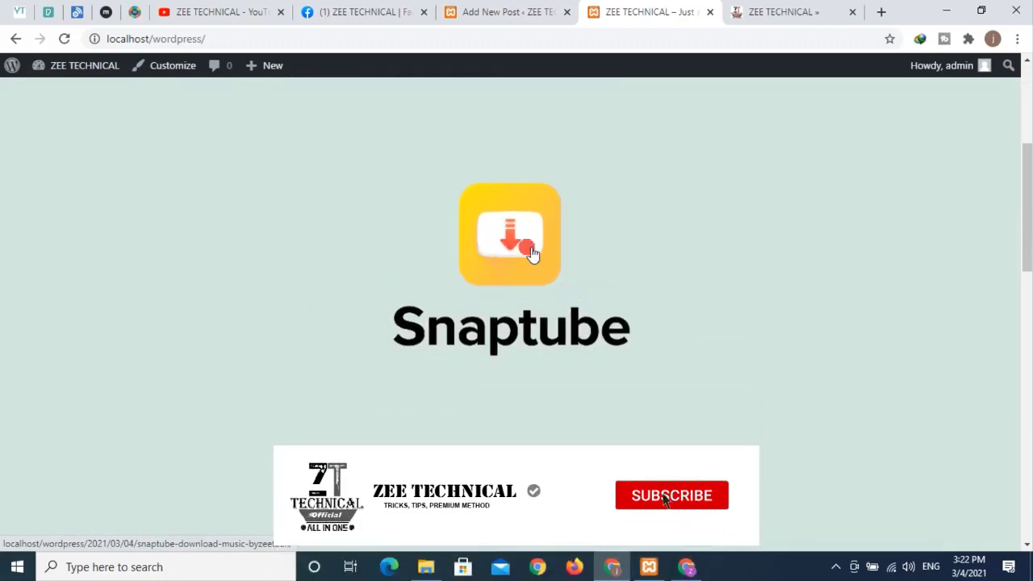
- Open and scroll through the full SnapTube post, then return to the editor
click(421, 365)
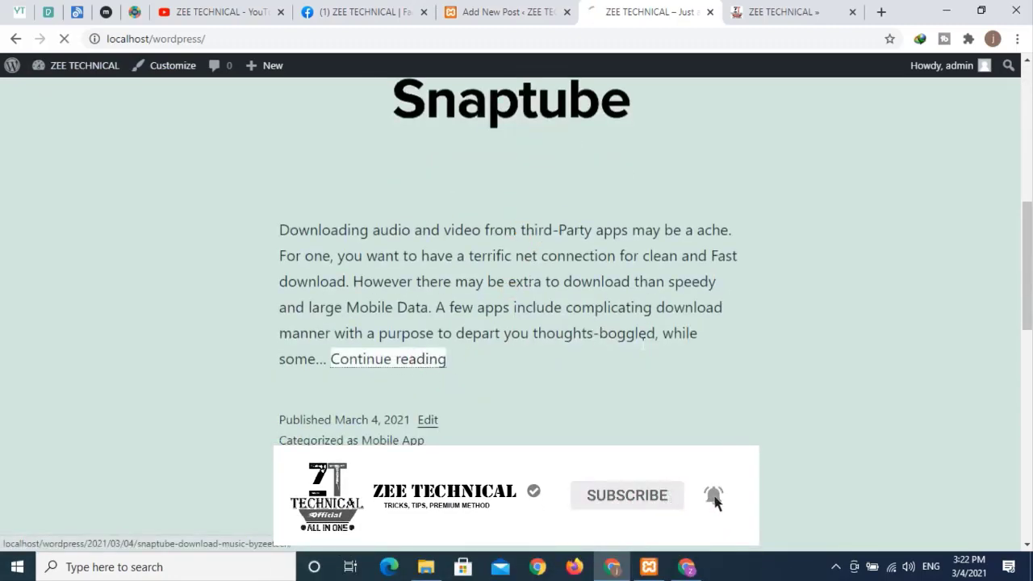
scroll(629, 317, down, 5)
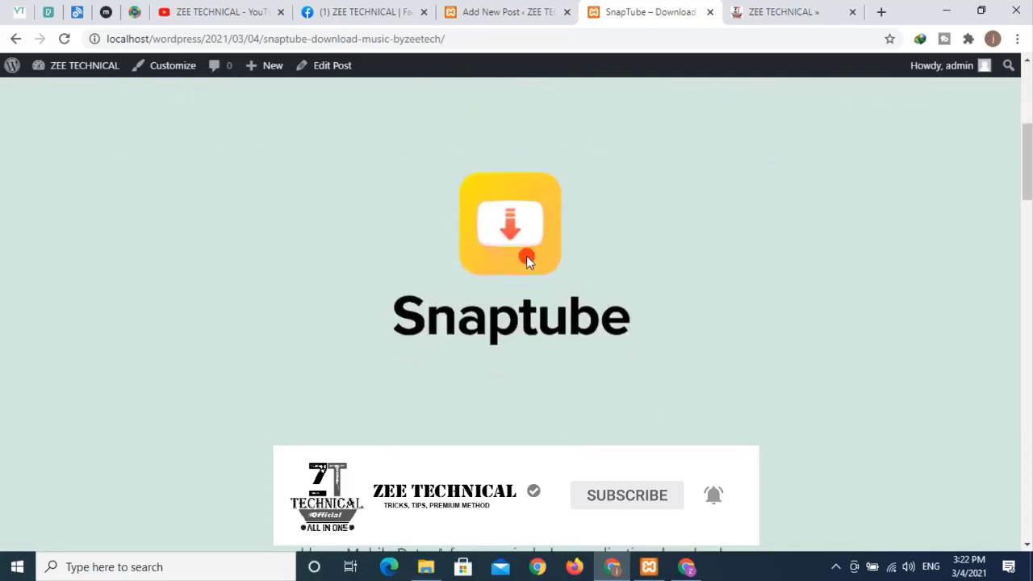
scroll(526, 260, down, 15)
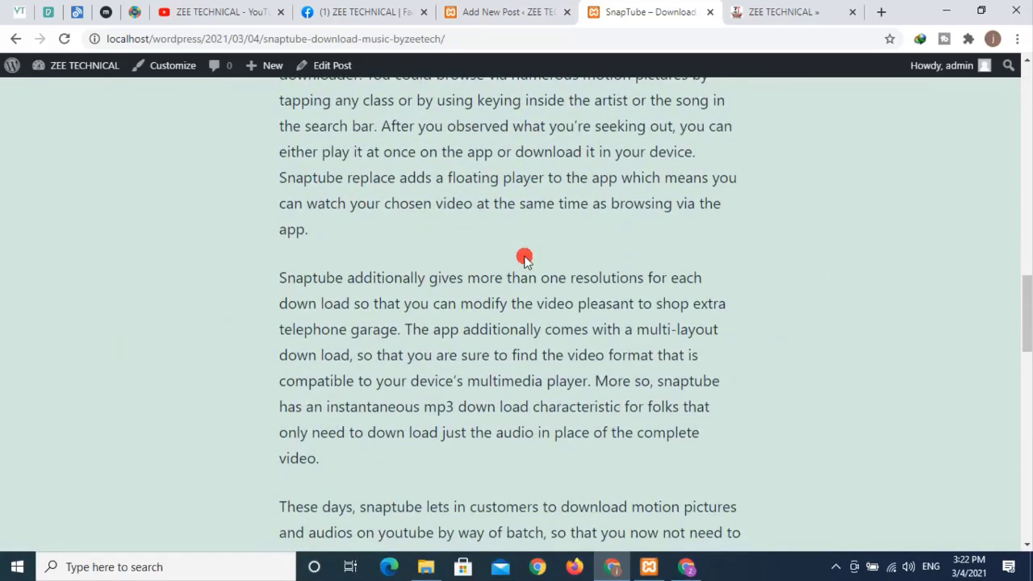
scroll(525, 257, down, 5)
click(516, 11)
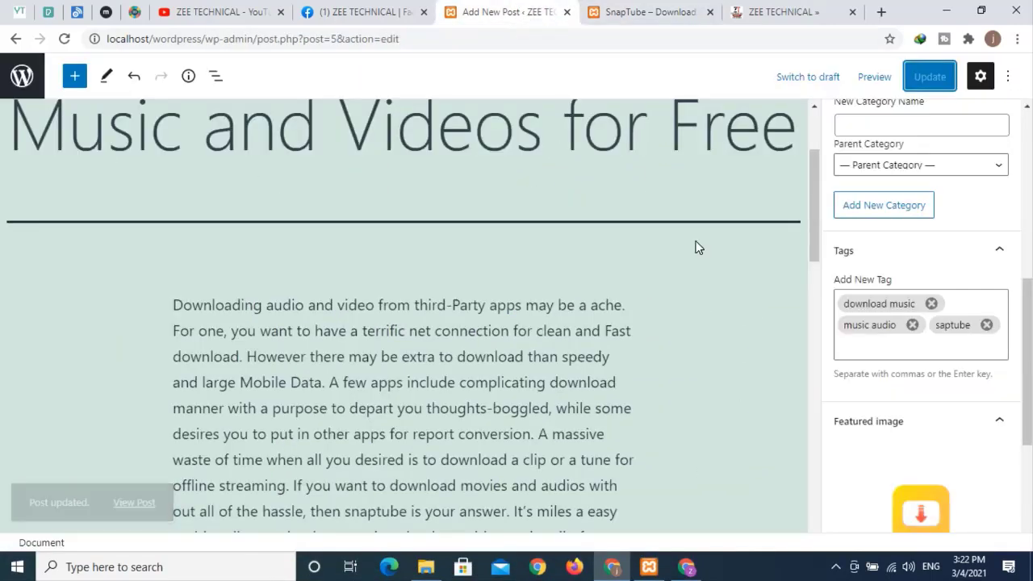
- Browse the ZEE TECHNICAL website, then return to the post editor
click(817, 371)
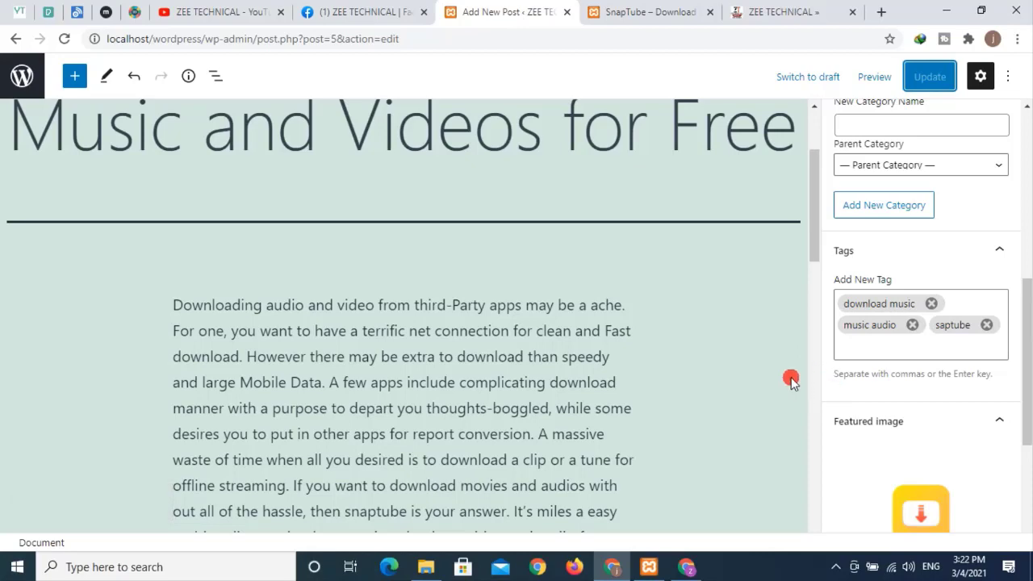
click(747, 12)
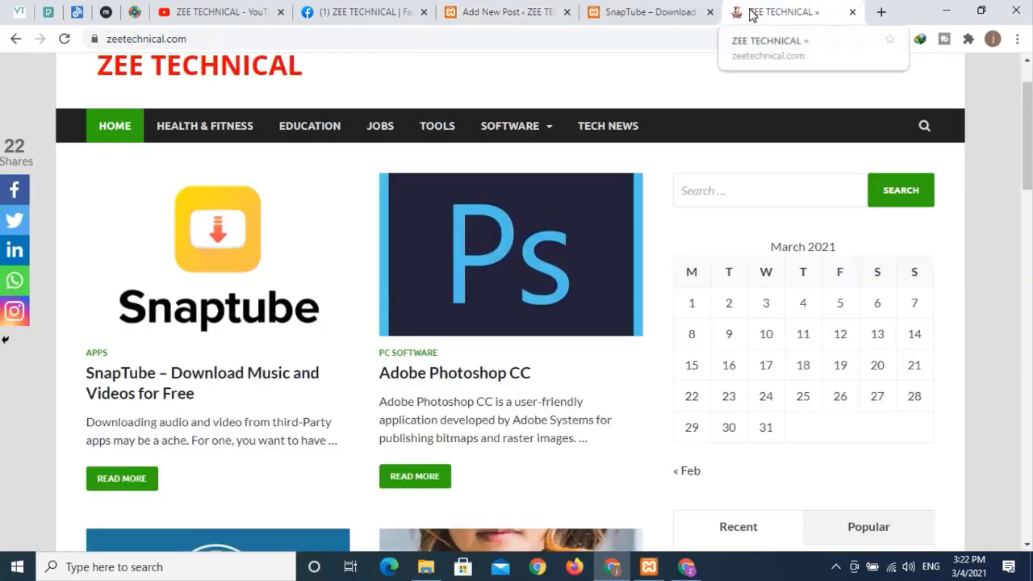
scroll(573, 274, down, 5)
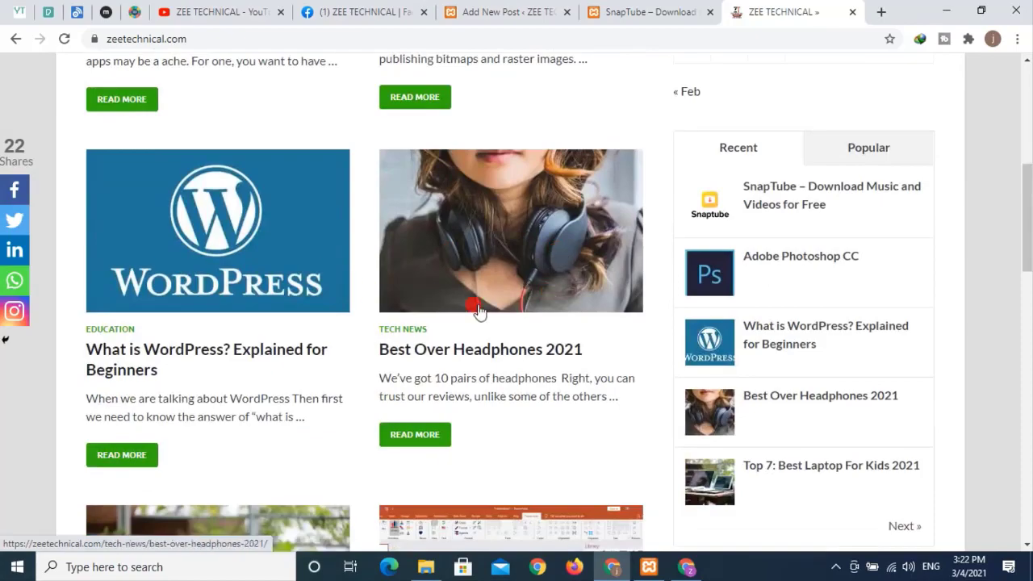
scroll(477, 307, down, 6)
scroll(565, 290, down, 6)
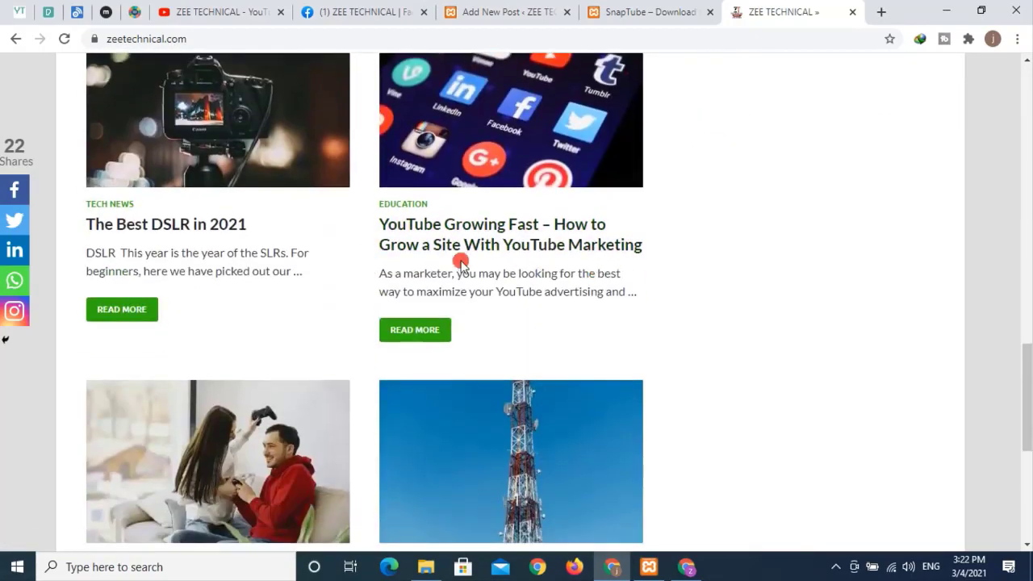
scroll(604, 258, down, 3)
scroll(608, 264, up, 6)
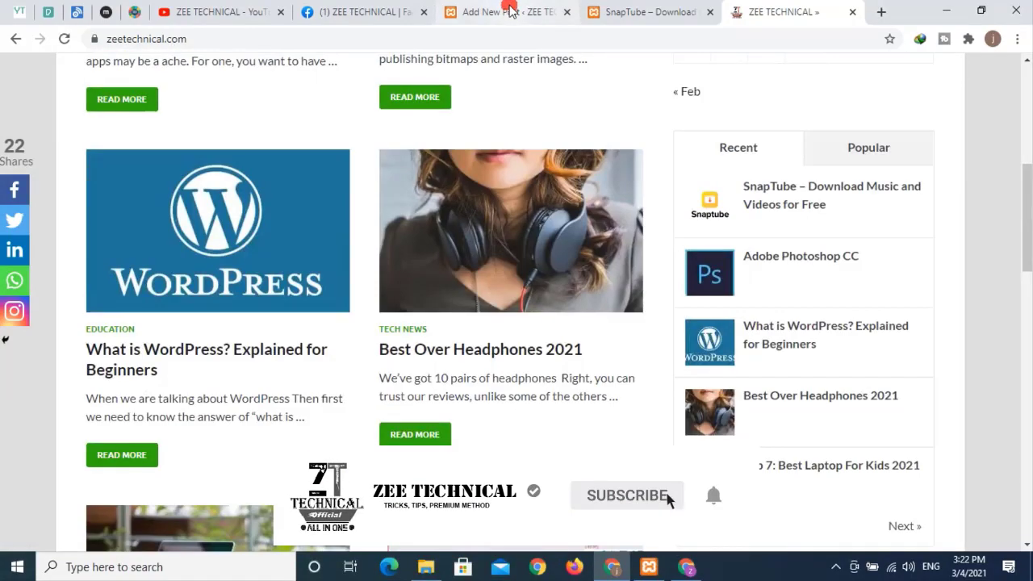
click(509, 13)
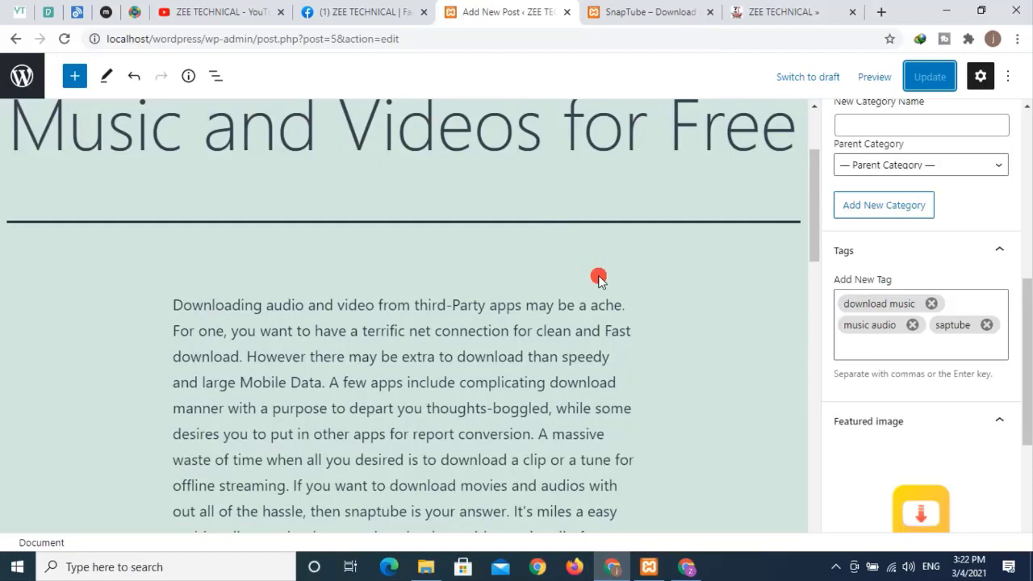
- Collapse the Featured image panel and expand the post's Discussion settings
scroll(974, 379, down, 3)
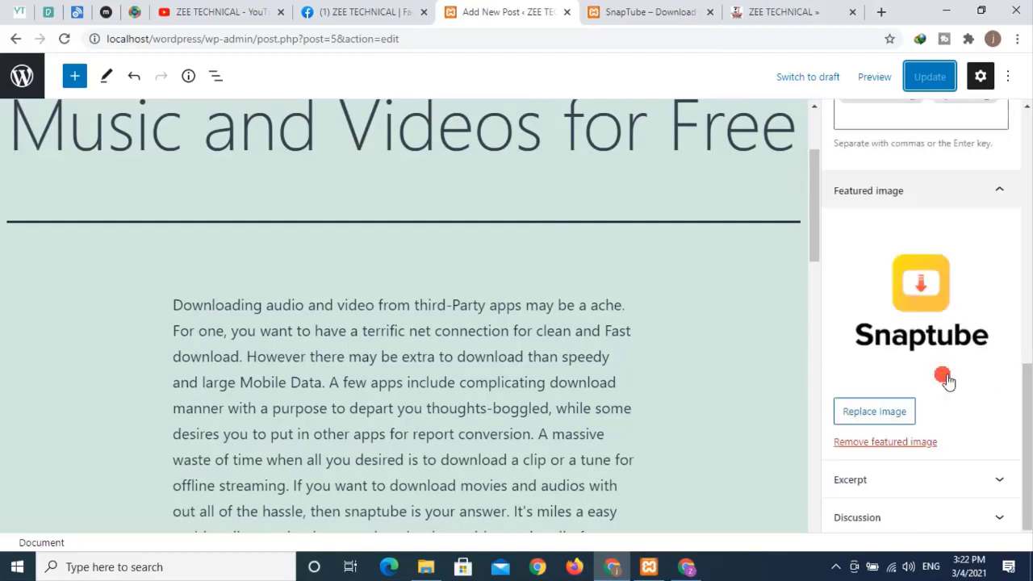
click(998, 176)
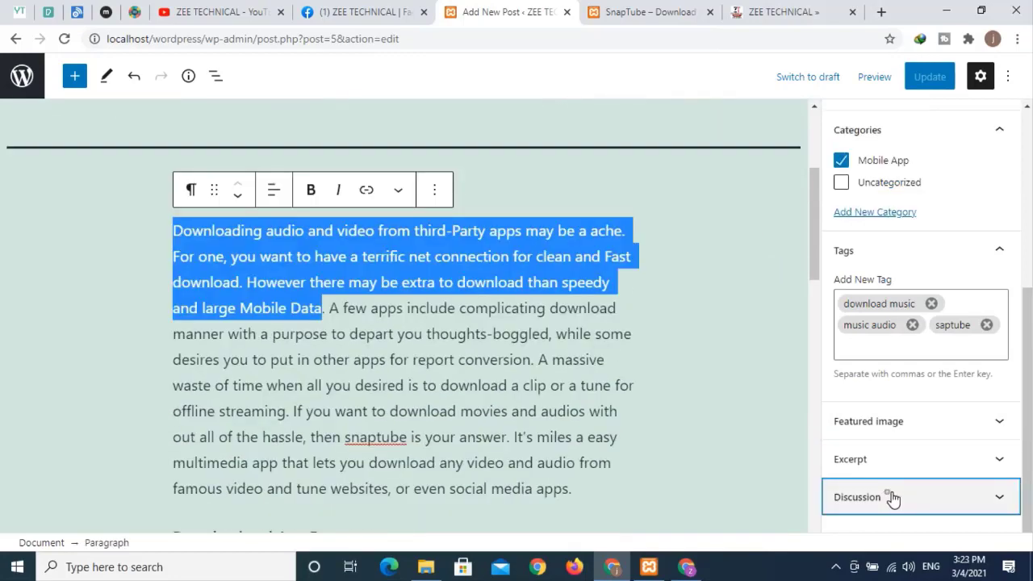
click(890, 493)
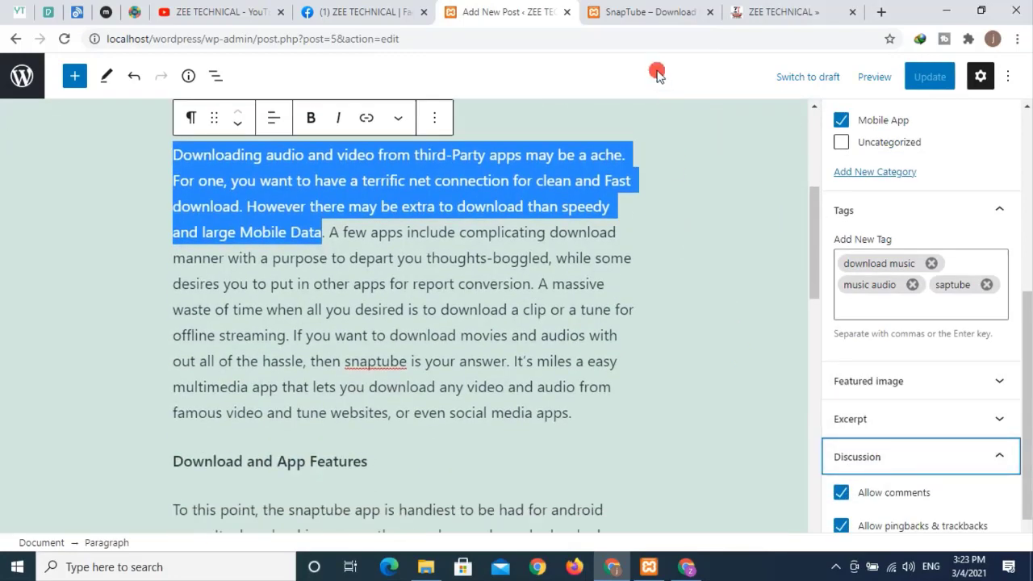
- Read the ZEE TECHNICAL 'What is WordPress? Explained for Beginners' article, then return to the editor
click(643, 13)
click(783, 11)
scroll(645, 226, down, 4)
scroll(359, 129, up, 1)
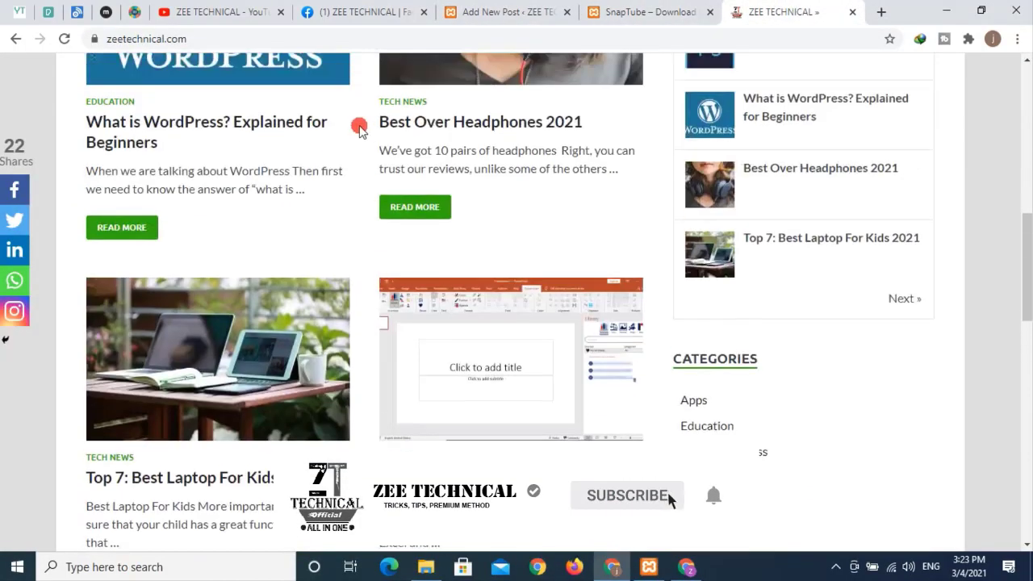
click(121, 227)
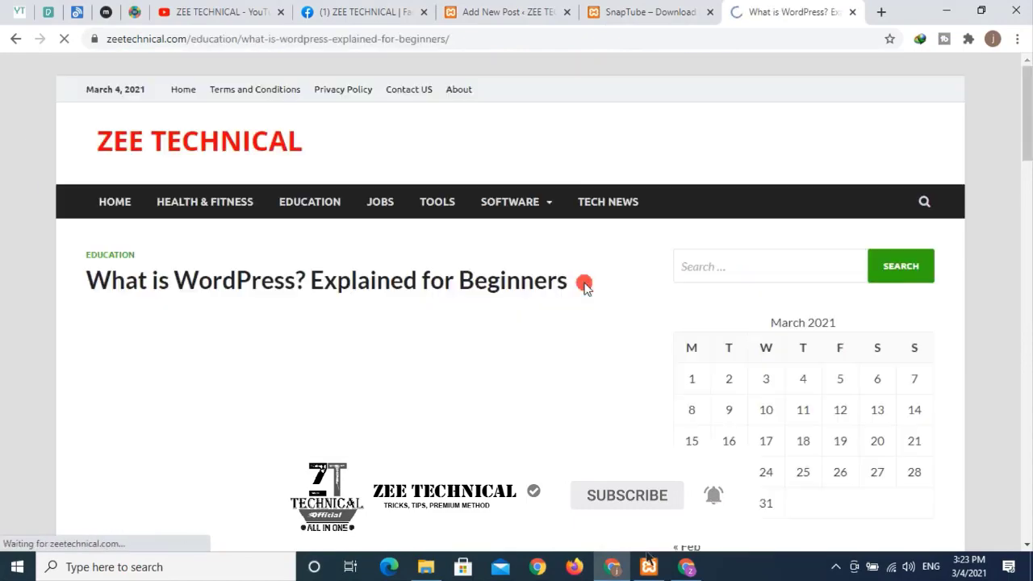
scroll(511, 277, down, 15)
scroll(357, 320, up, 2)
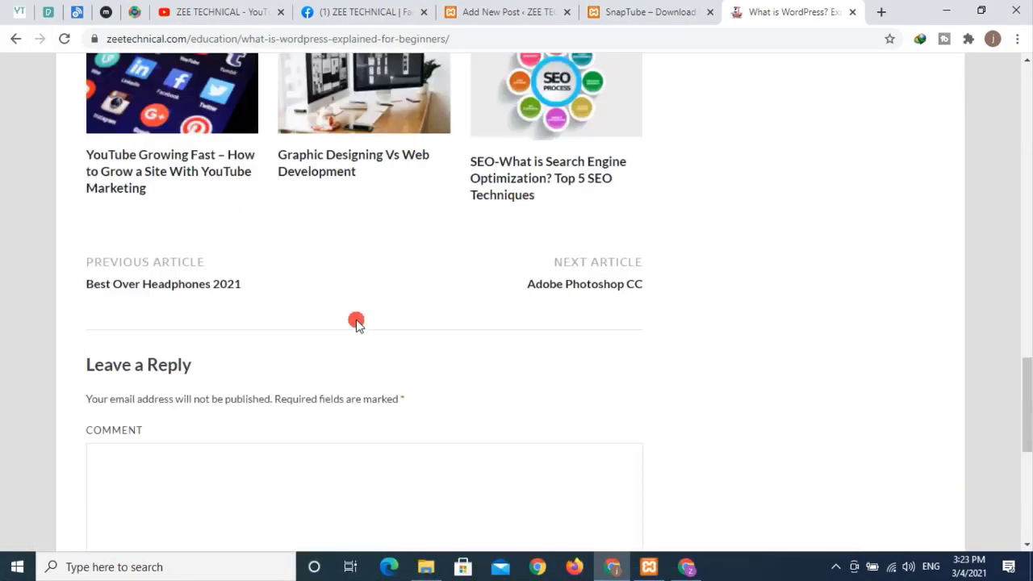
scroll(210, 339, down, 2)
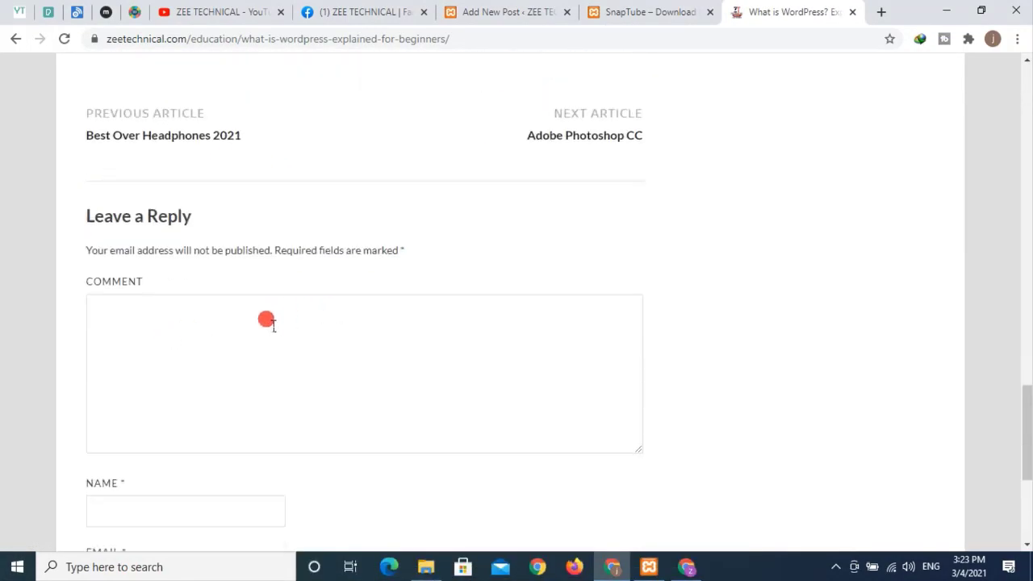
scroll(309, 362, down, 4)
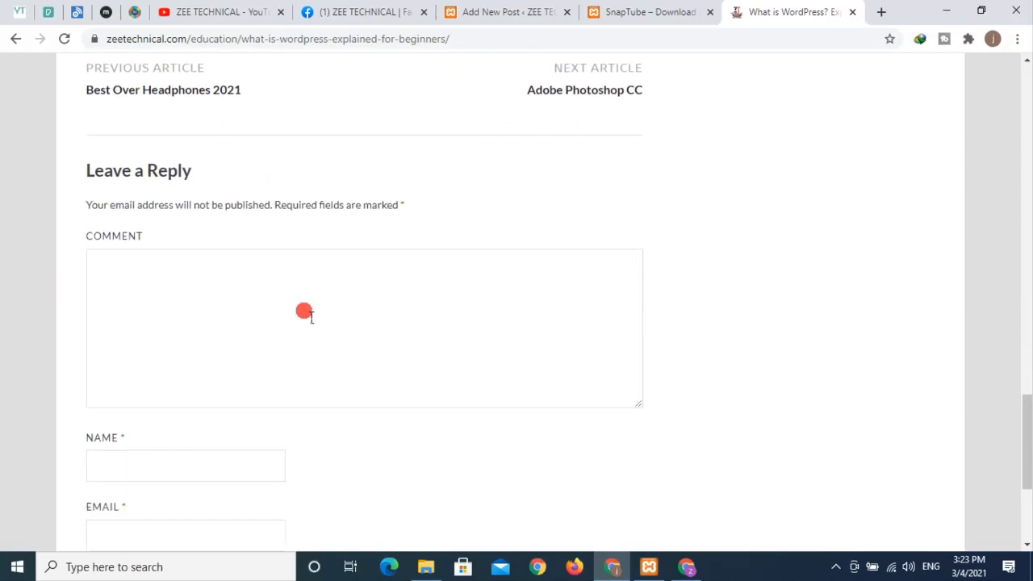
scroll(254, 327, up, 2)
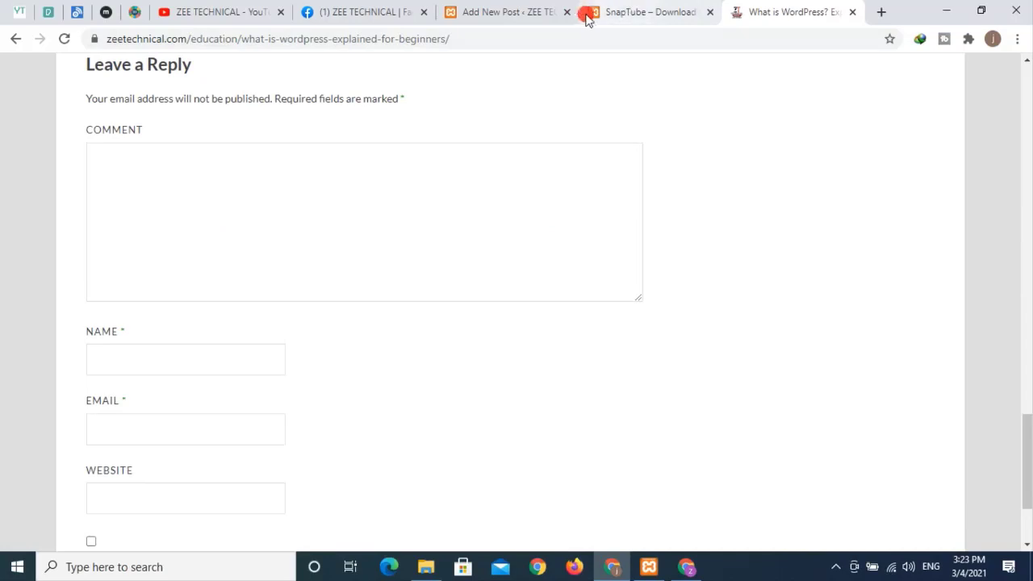
click(537, 16)
- Uncheck Allow comments in the Discussion panel and update the post
scroll(811, 378, down, 2)
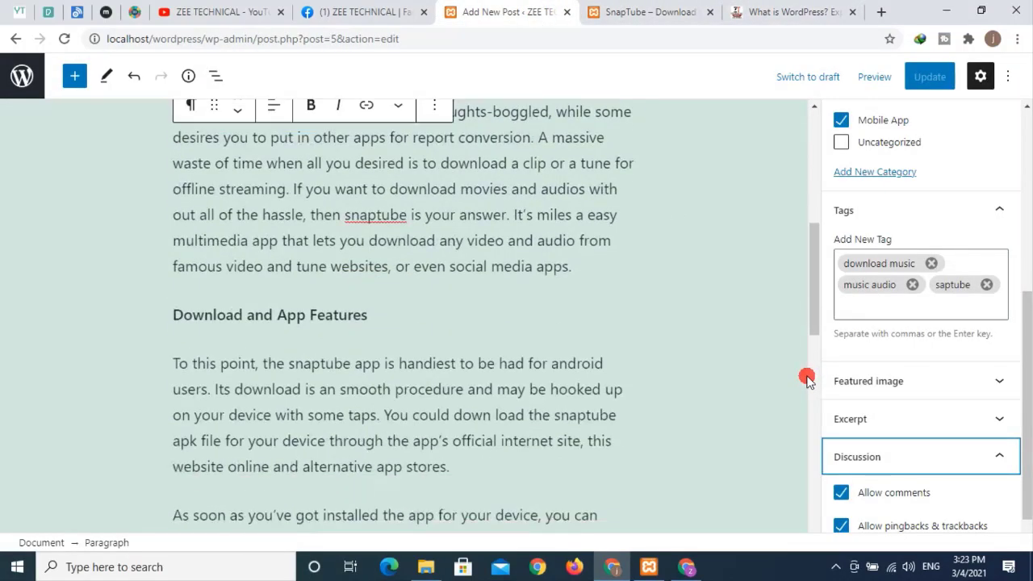
scroll(895, 498, down, 1)
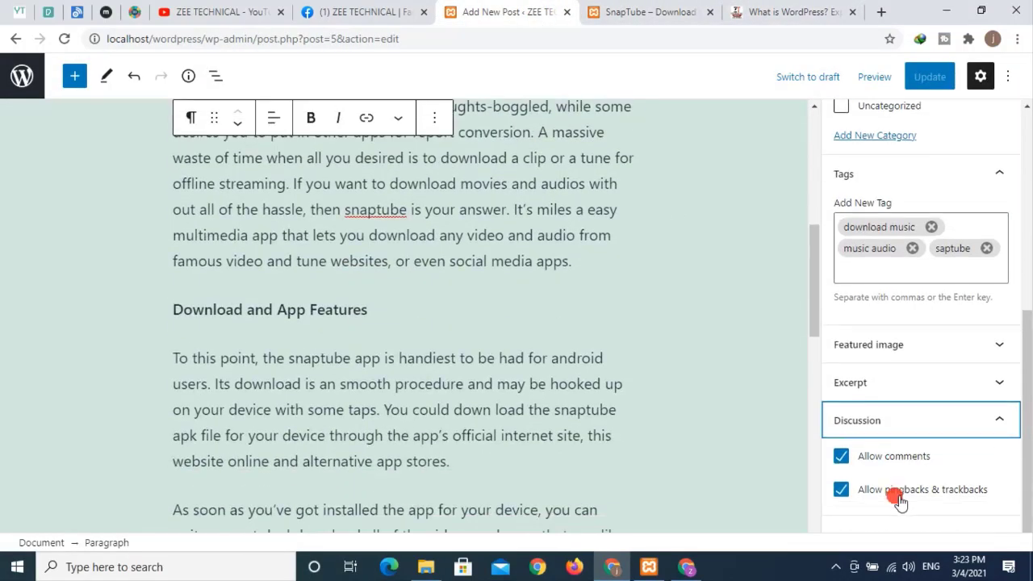
click(841, 456)
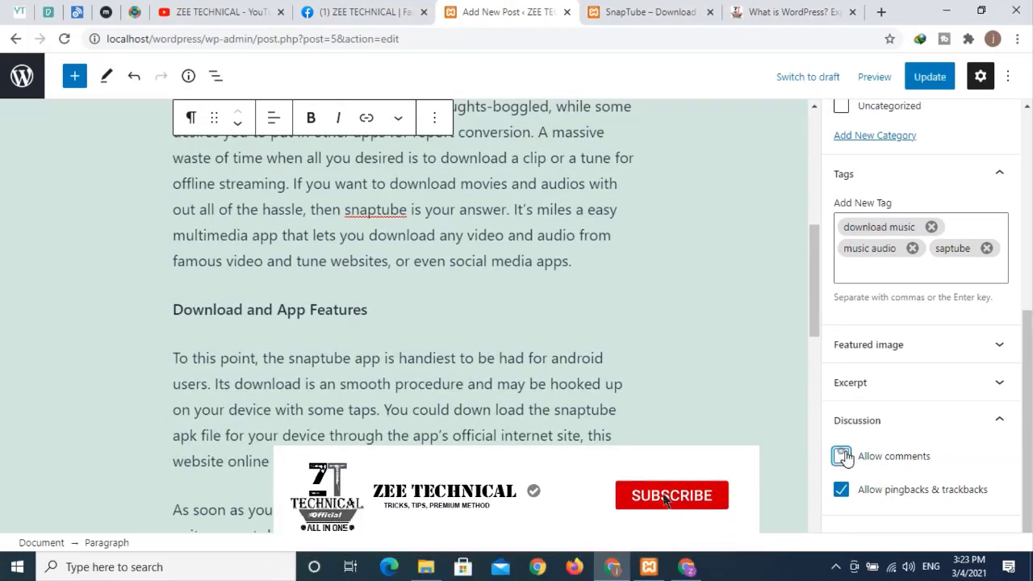
click(932, 77)
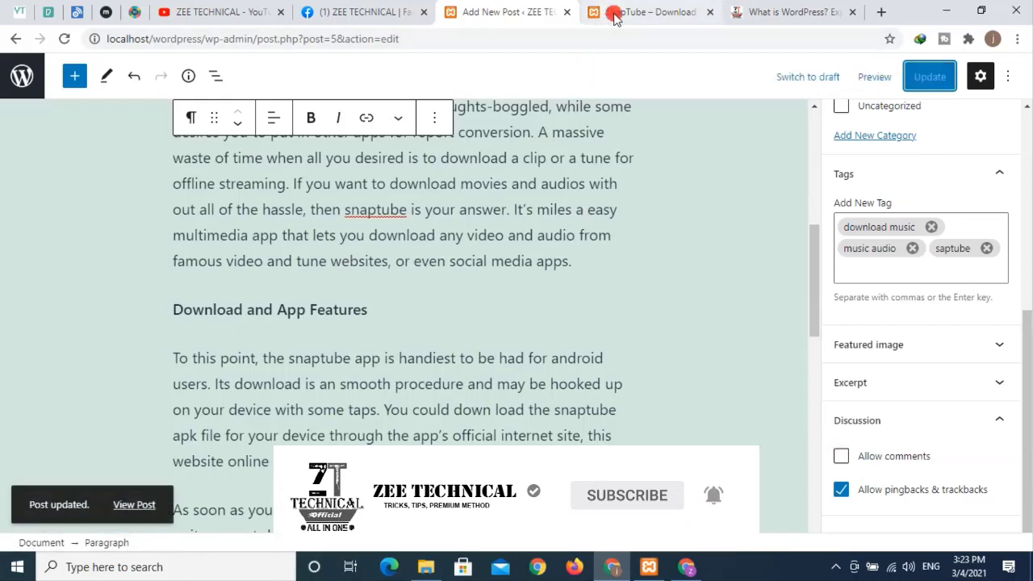
- Reload the published SnapTube post to confirm the change, then return to the editor
click(642, 12)
scroll(355, 250, down, 5)
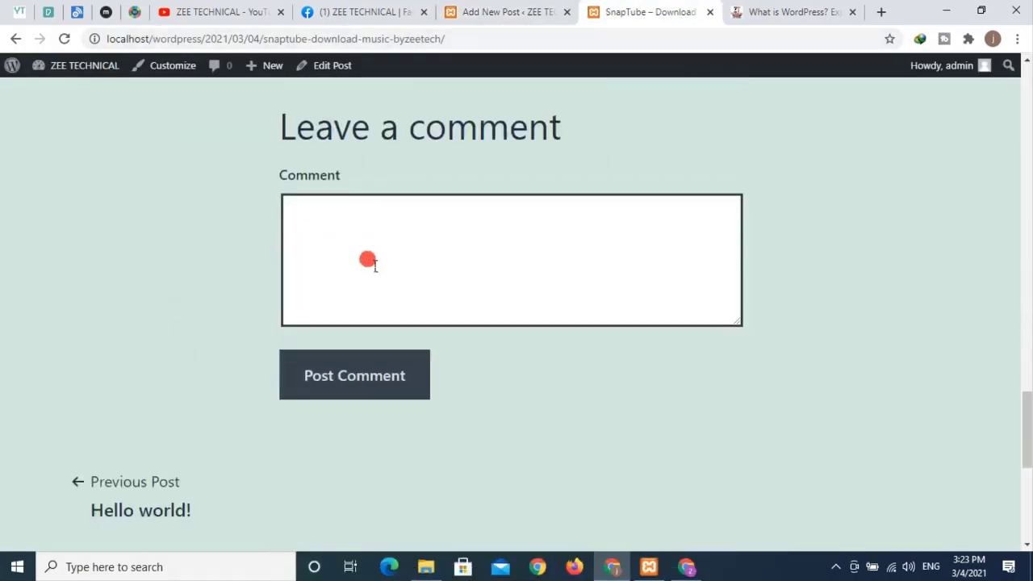
click(65, 38)
scroll(569, 231, down, 5)
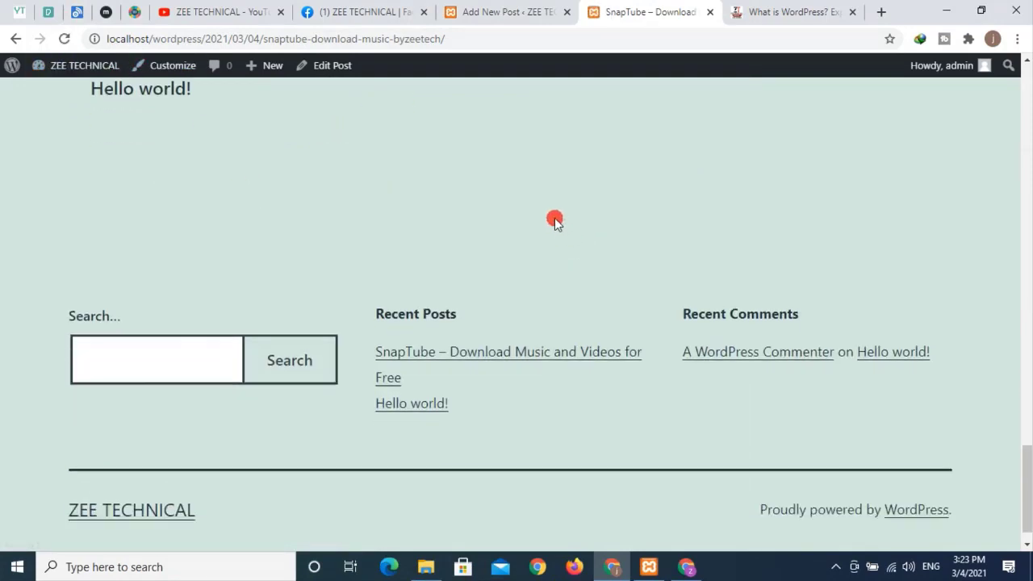
scroll(554, 218, up, 10)
scroll(543, 352, down, 5)
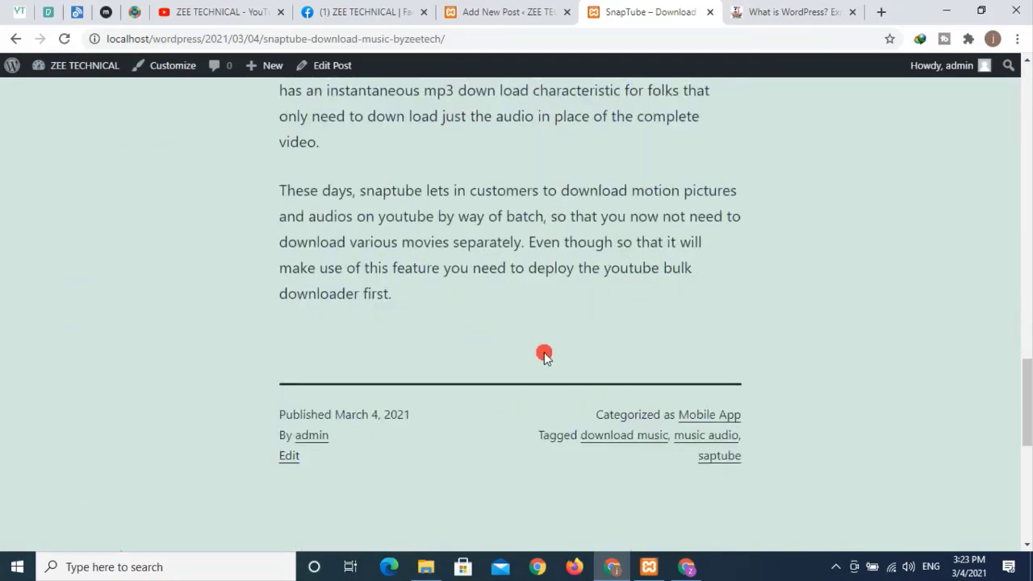
scroll(618, 410, up, 15)
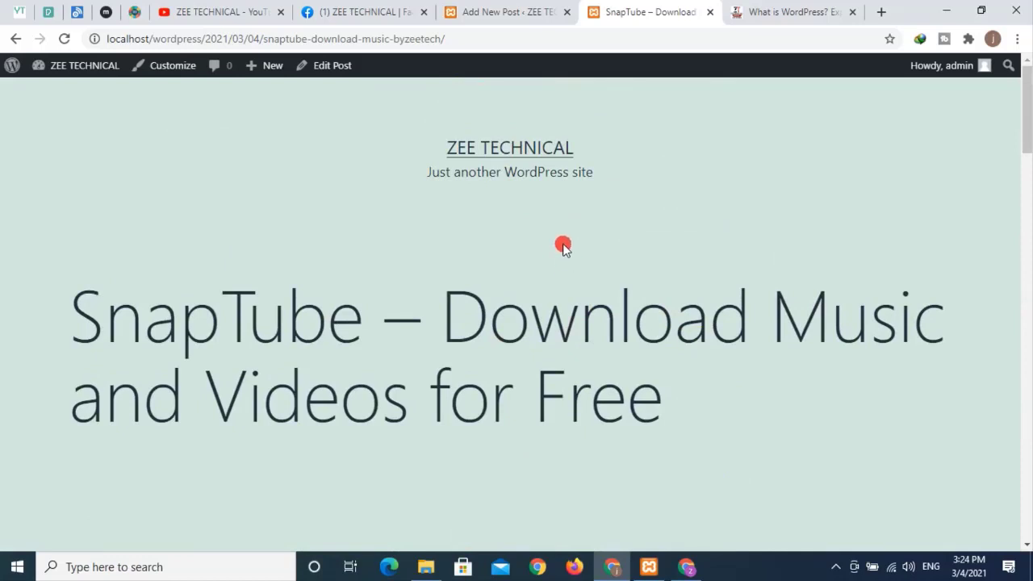
click(533, 13)
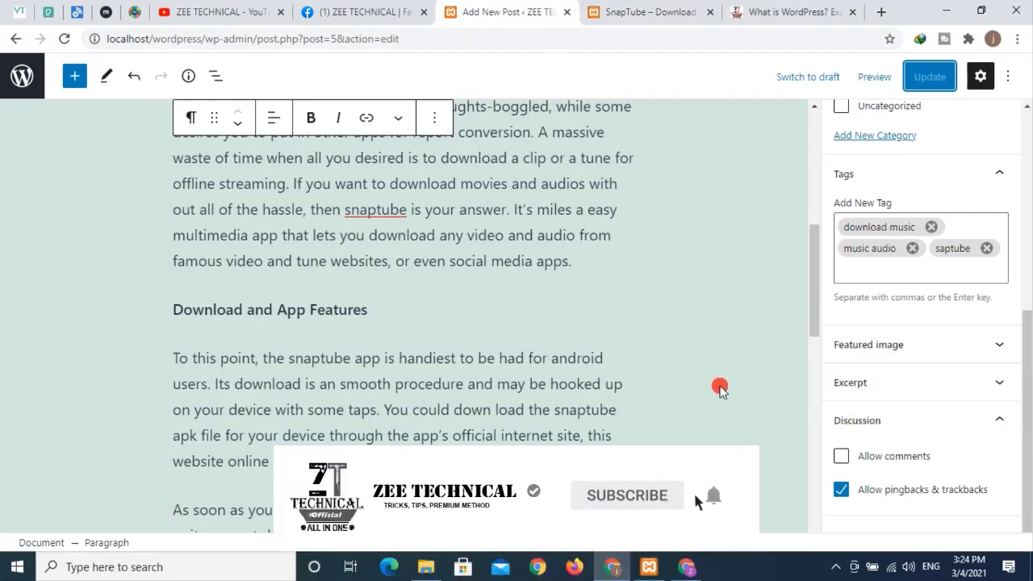
click(840, 455)
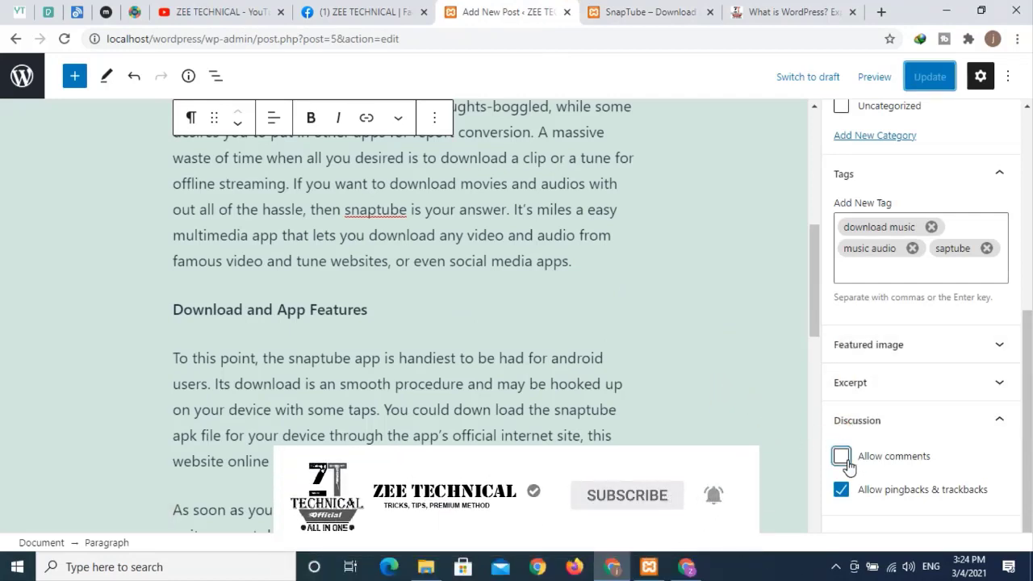
scroll(637, 383, down, 4)
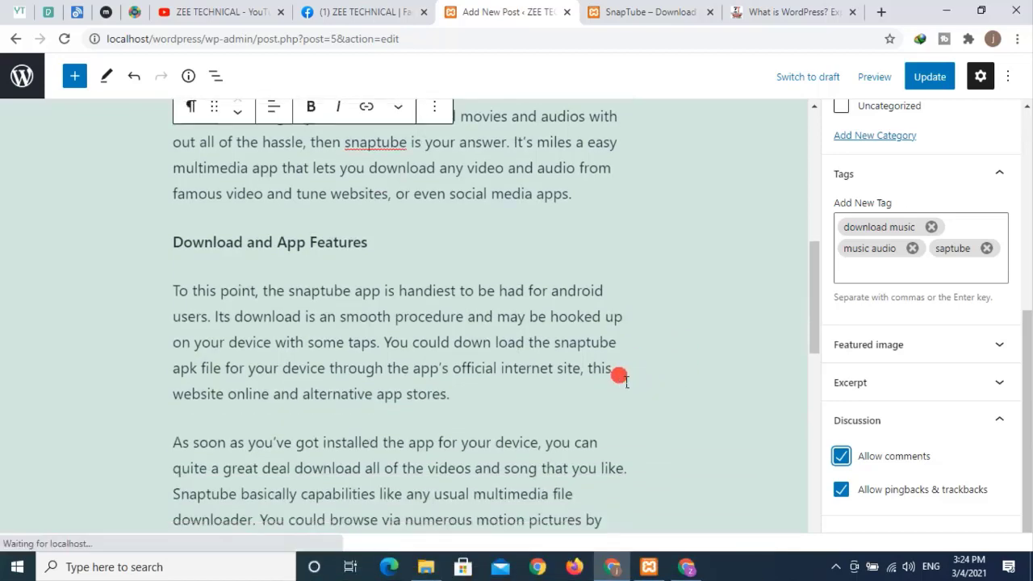
scroll(598, 364, up, 5)
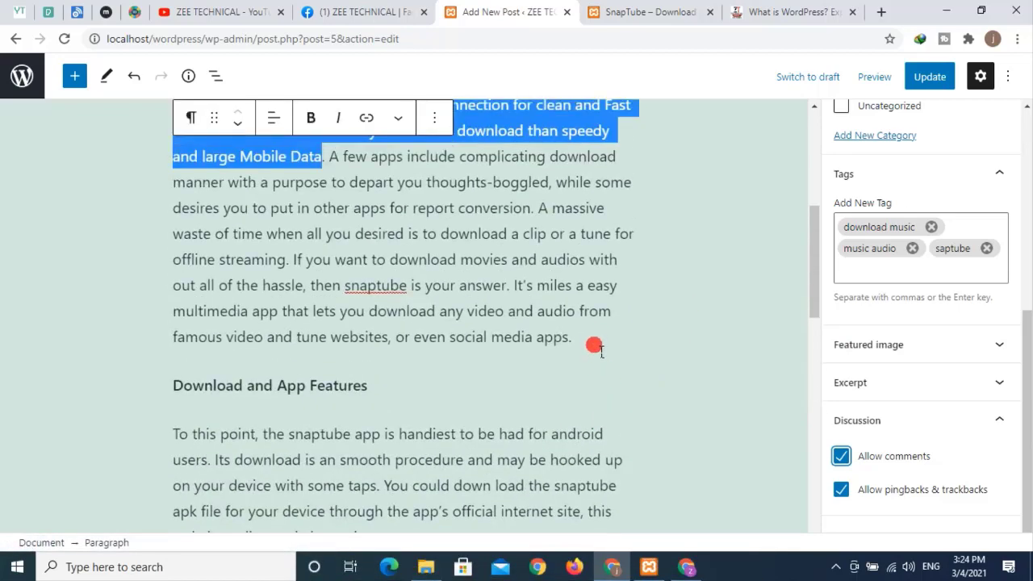
scroll(595, 345, up, 1)
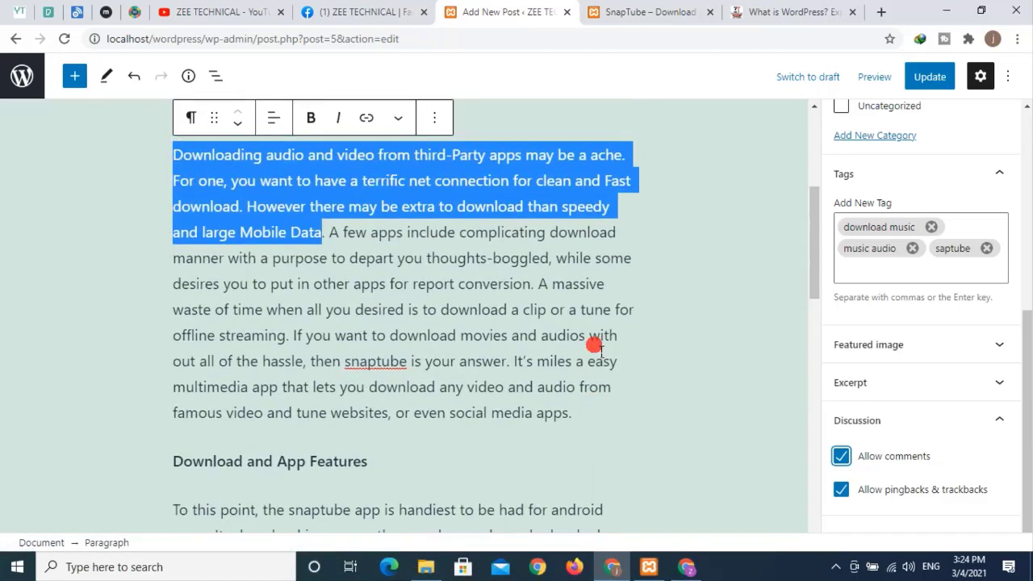
scroll(587, 343, up, 1)
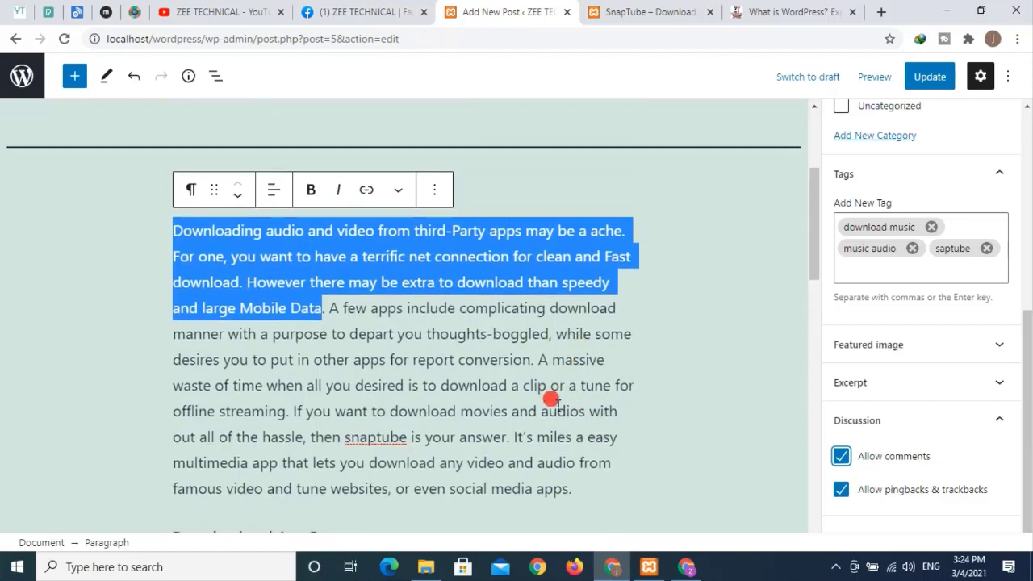
drag(550, 394, 549, 407)
click(527, 331)
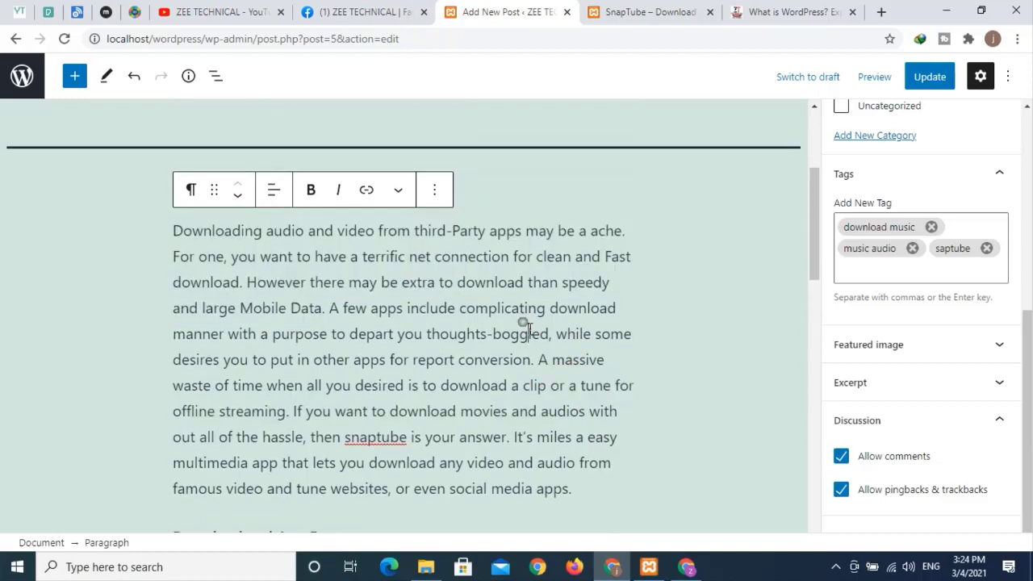
click(743, 15)
scroll(420, 291, up, 20)
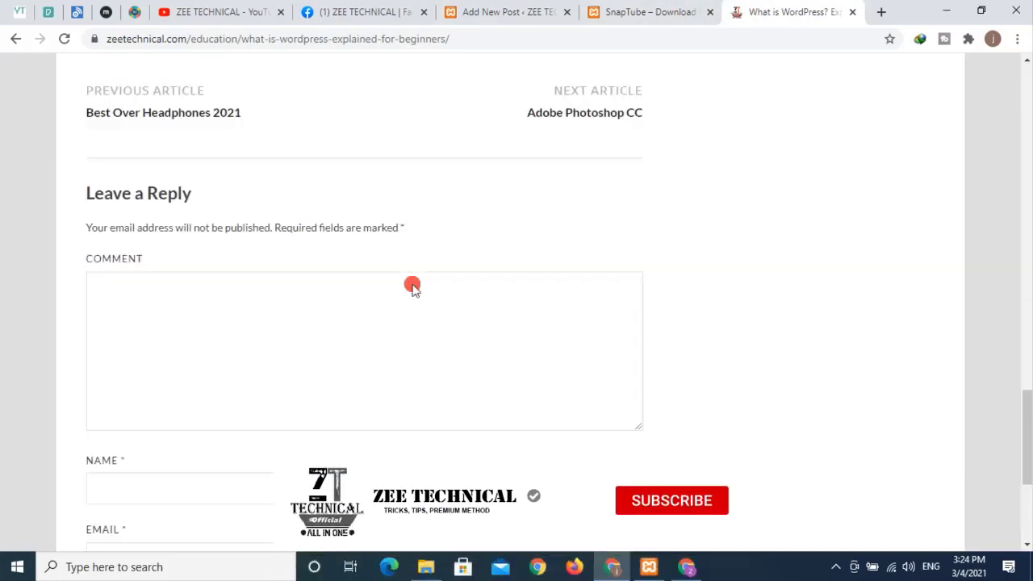
drag(204, 207, 406, 229)
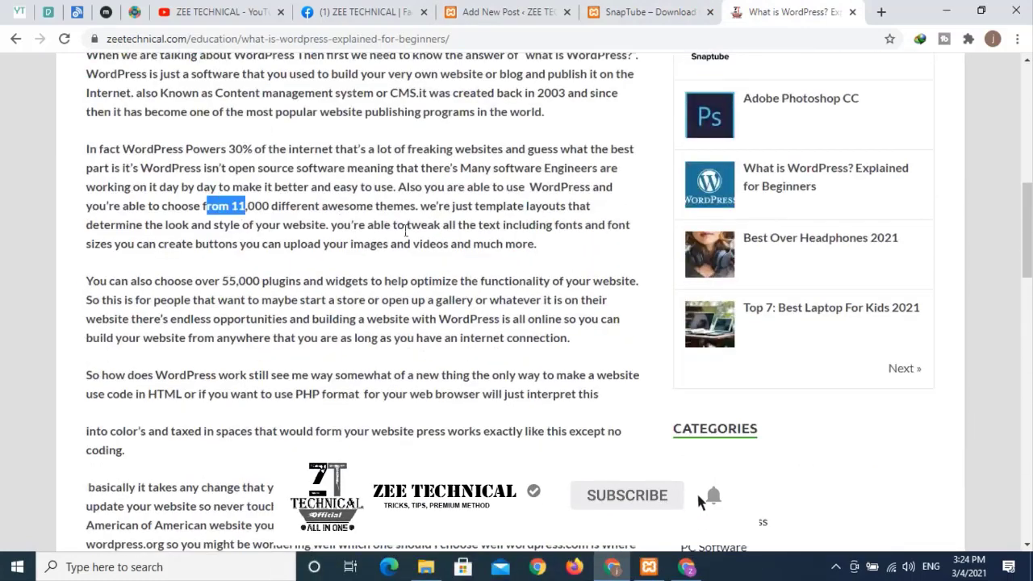
drag(446, 393, 437, 393)
scroll(377, 370, down, 1)
scroll(524, 252, up, 5)
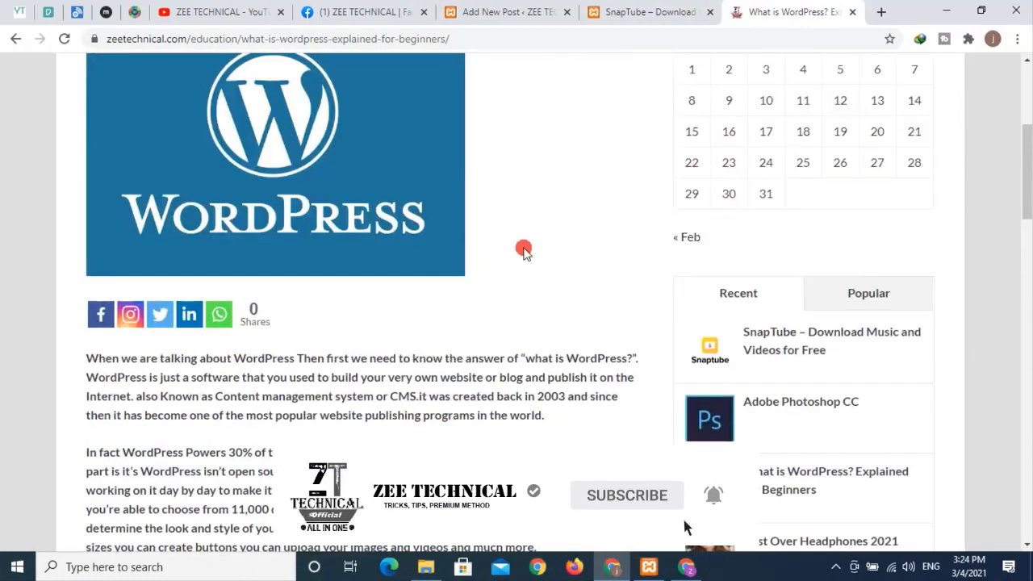
click(519, 13)
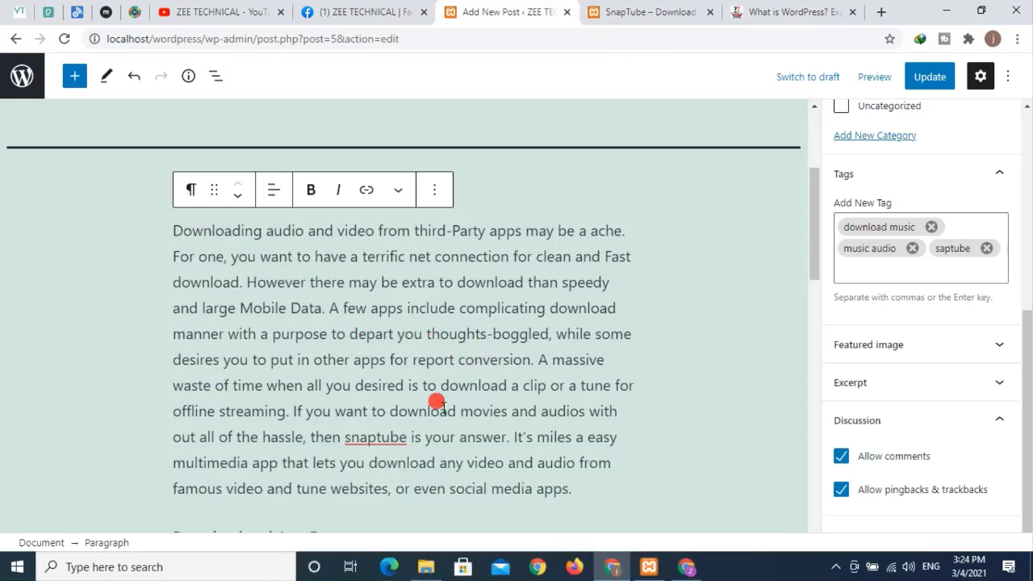
- Make the word snaptube in the opening paragraph bold and italic
double_click(373, 434)
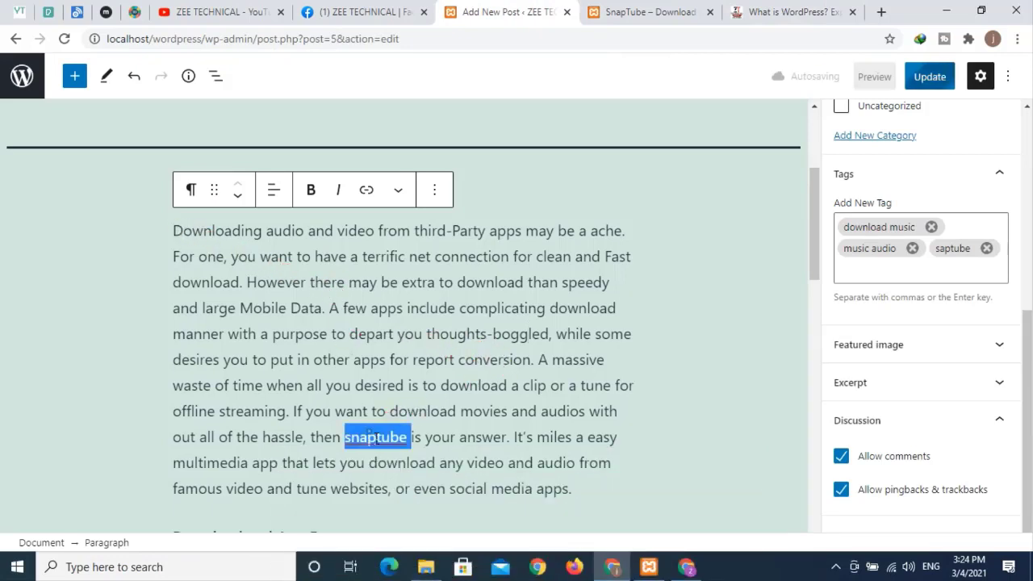
click(311, 189)
click(338, 189)
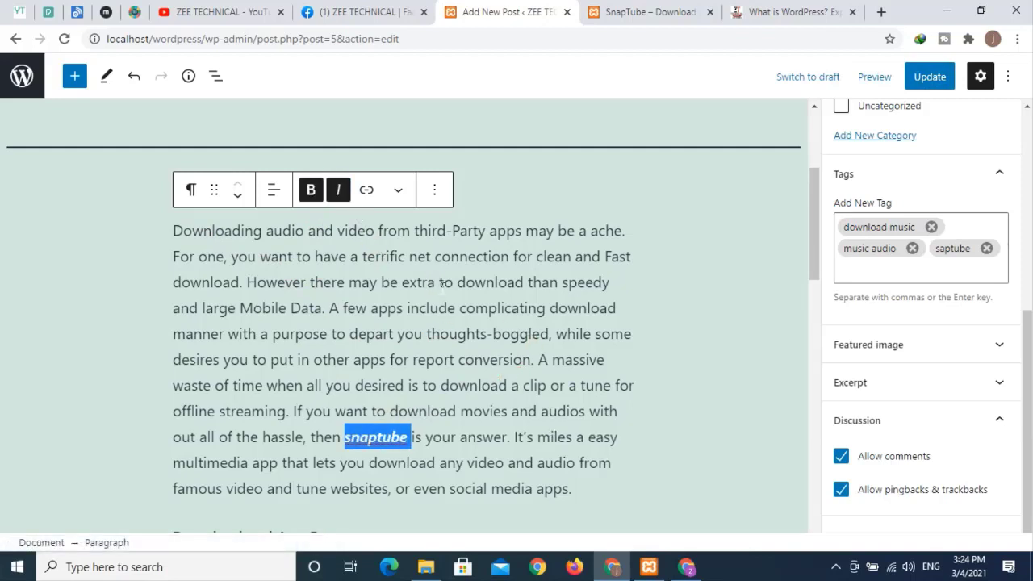
- Reselect snaptube and bring up the link entry box for it
click(441, 300)
click(433, 189)
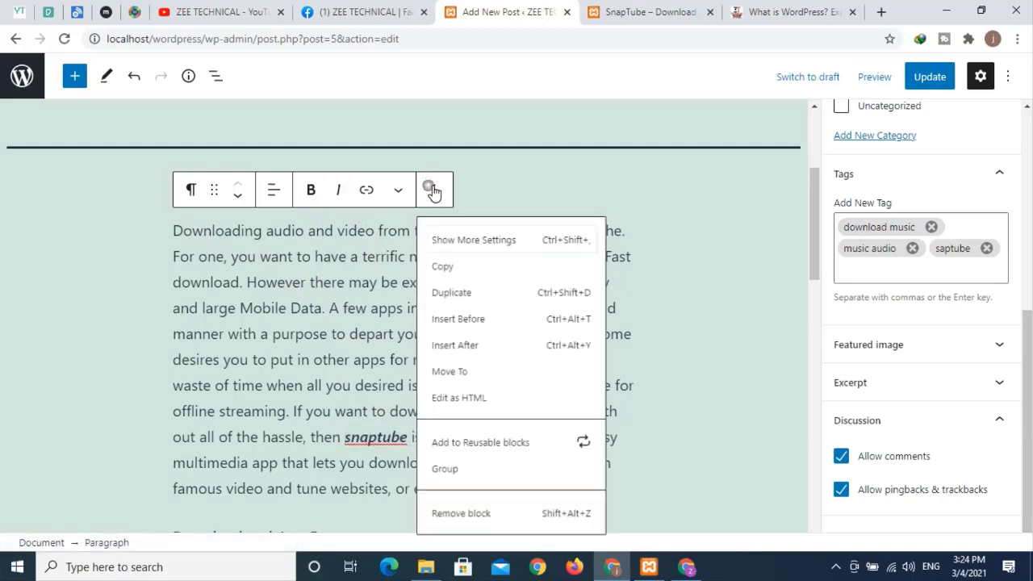
click(339, 339)
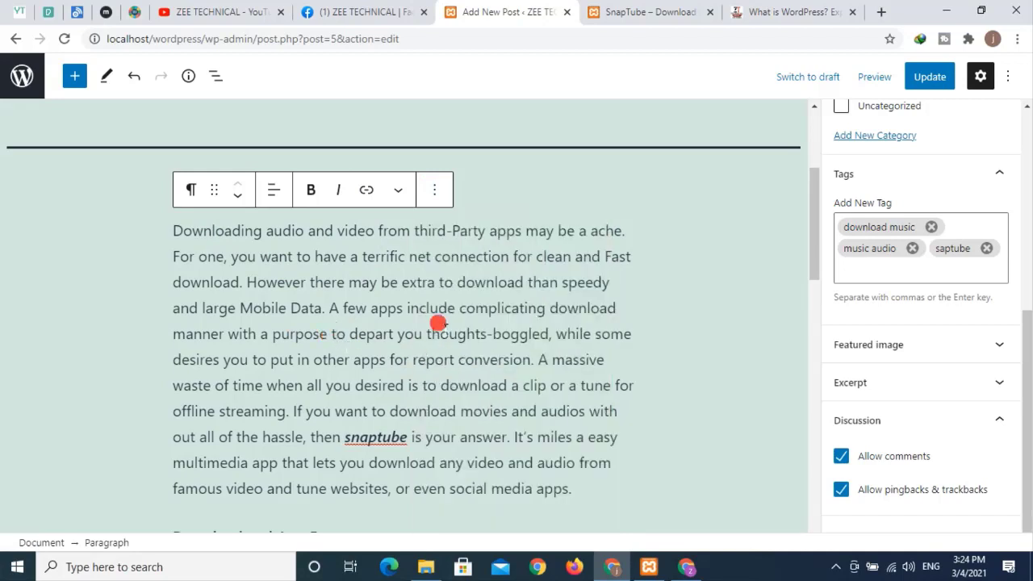
double_click(369, 436)
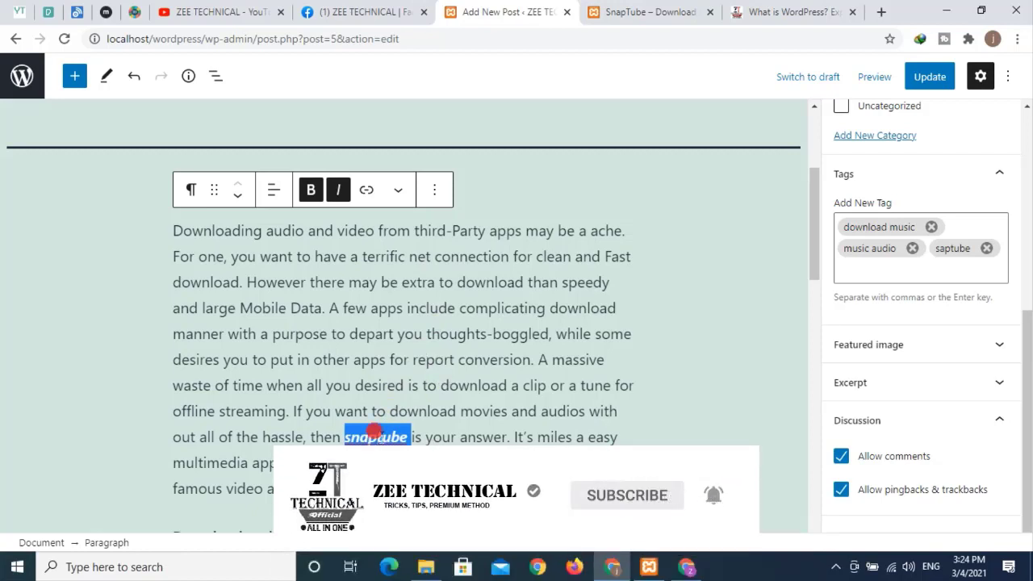
click(367, 194)
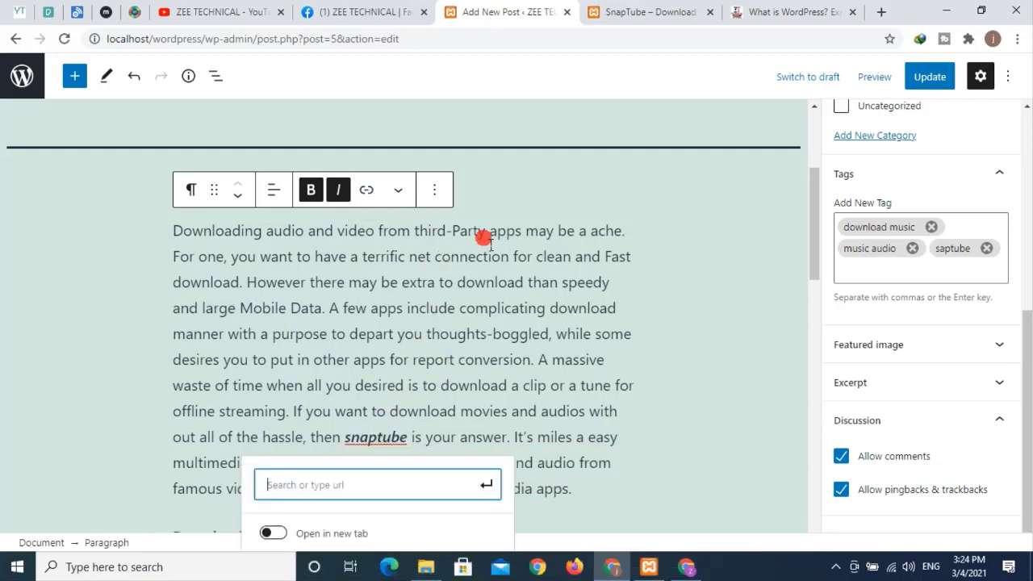
scroll(438, 265, down, 1)
click(339, 409)
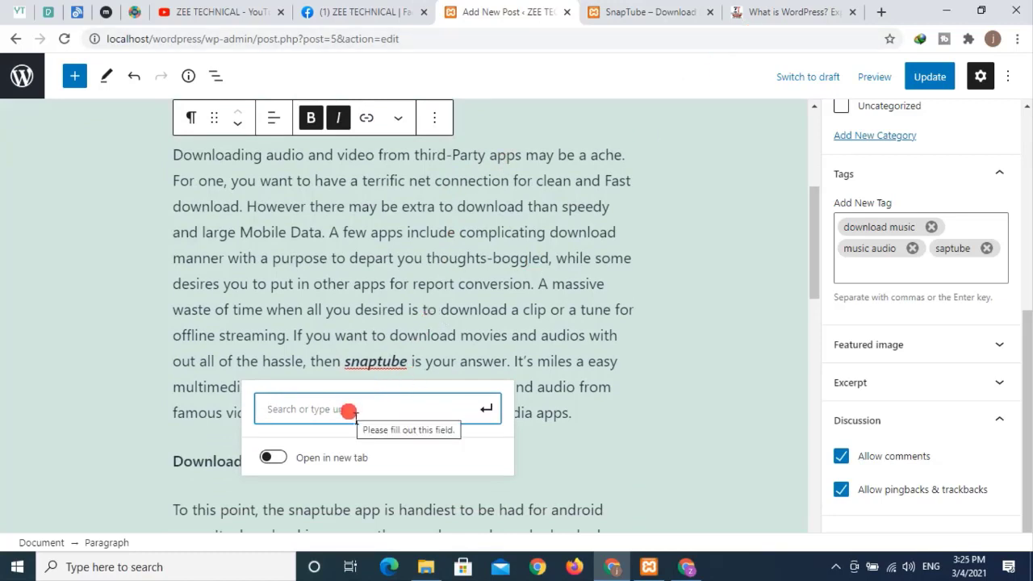
text(www.z)
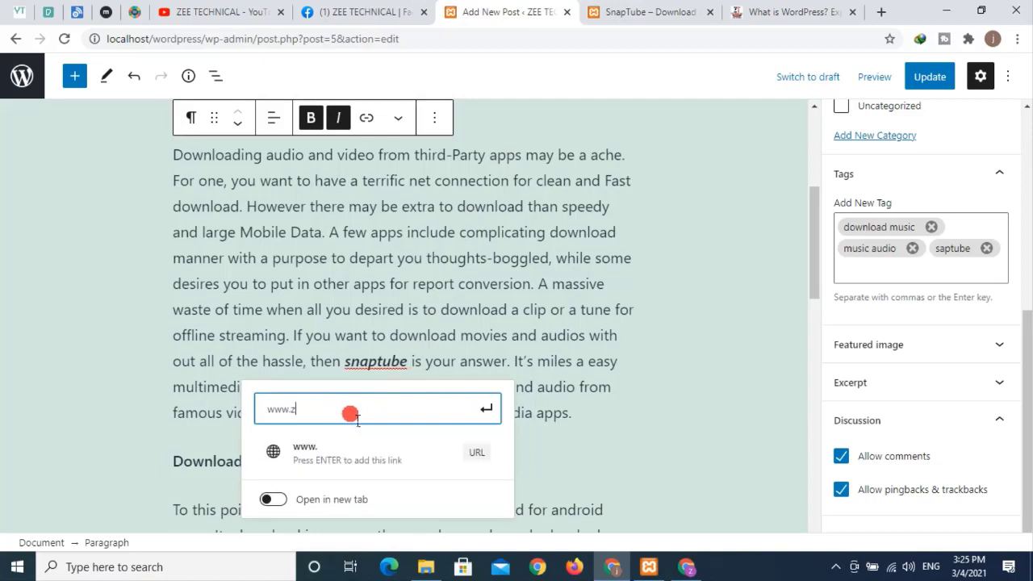
text(eetechnical)
text(.com)
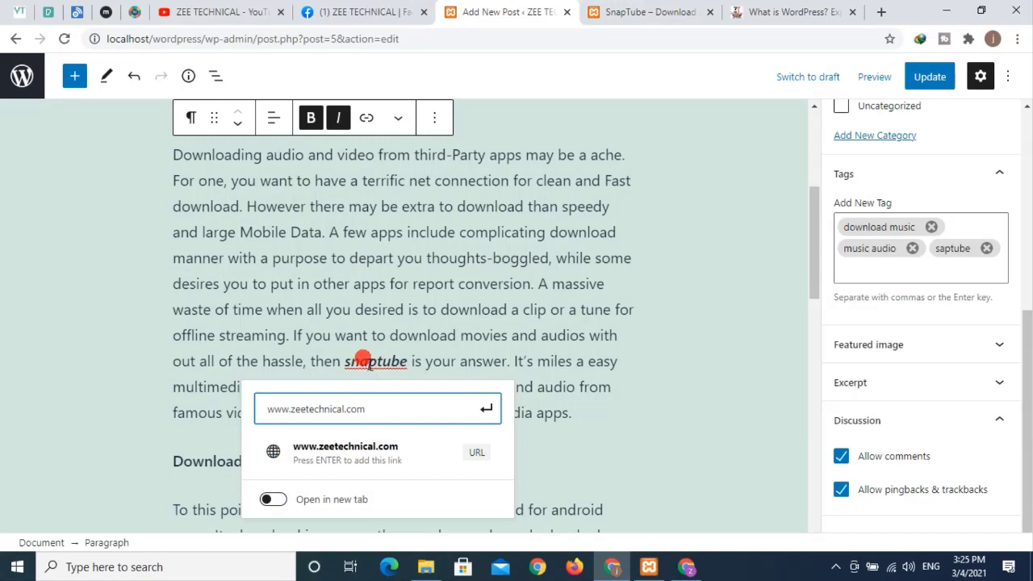
click(274, 500)
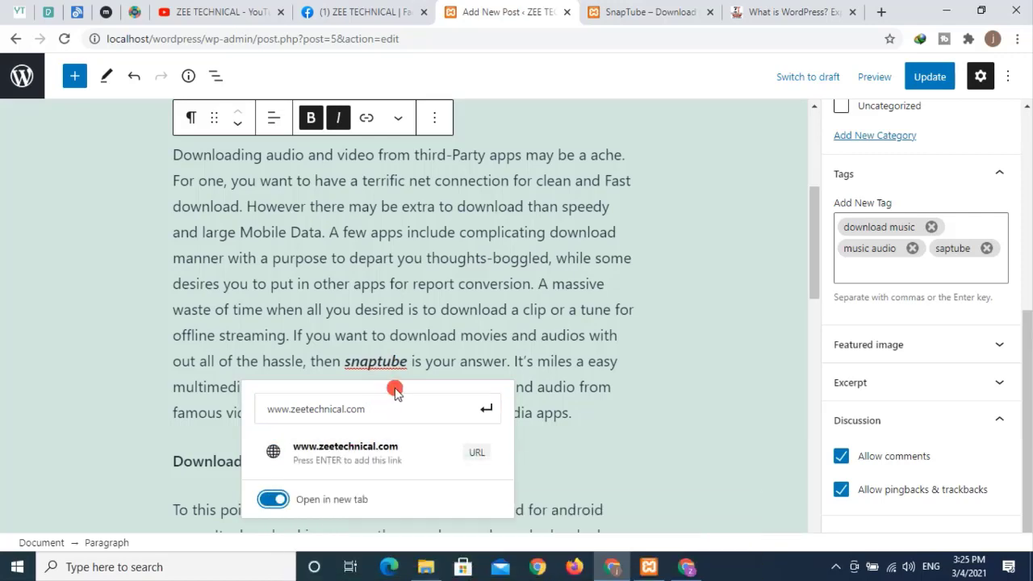
click(432, 403)
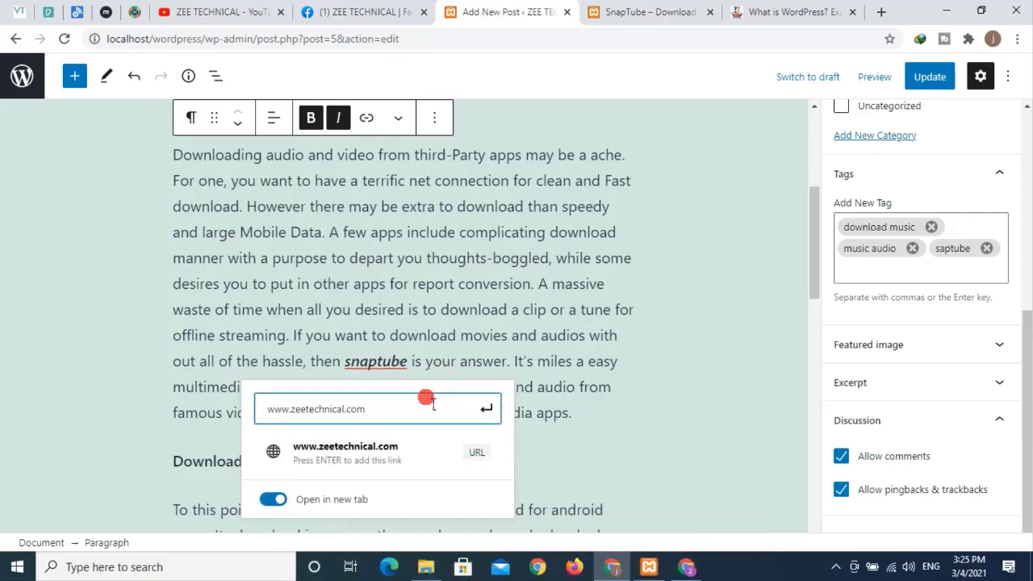
key(Return)
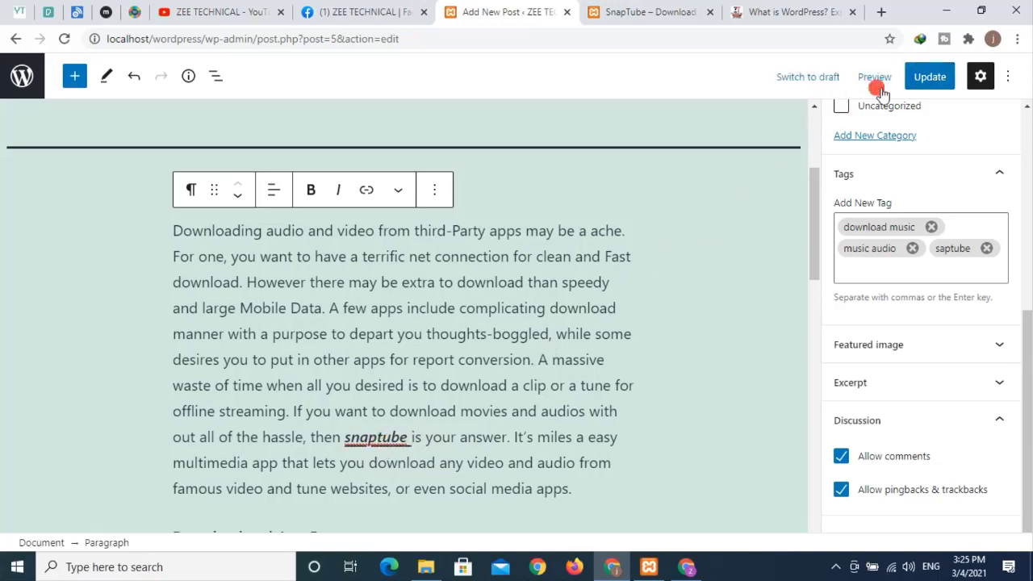
- Update the post, reload the live SnapTube post, and test that snaptube opens zeetechnical.com
click(928, 76)
click(597, 11)
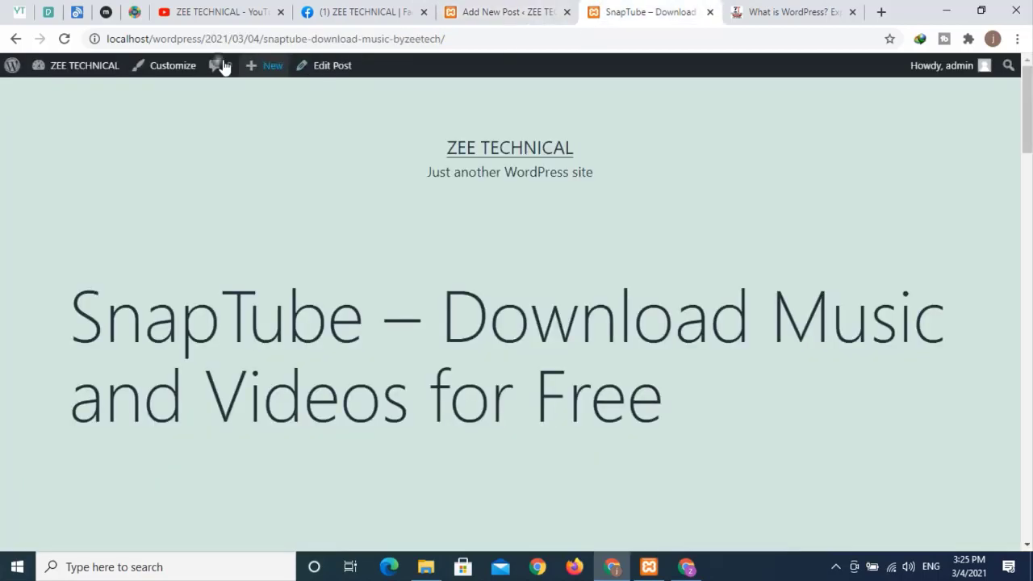
click(64, 39)
click(499, 267)
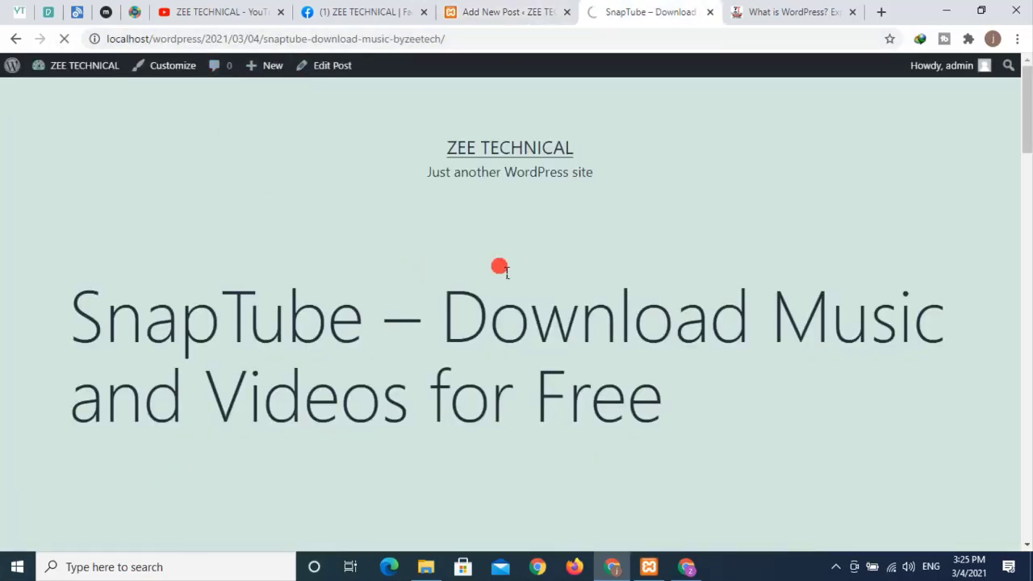
scroll(506, 272, down, 10)
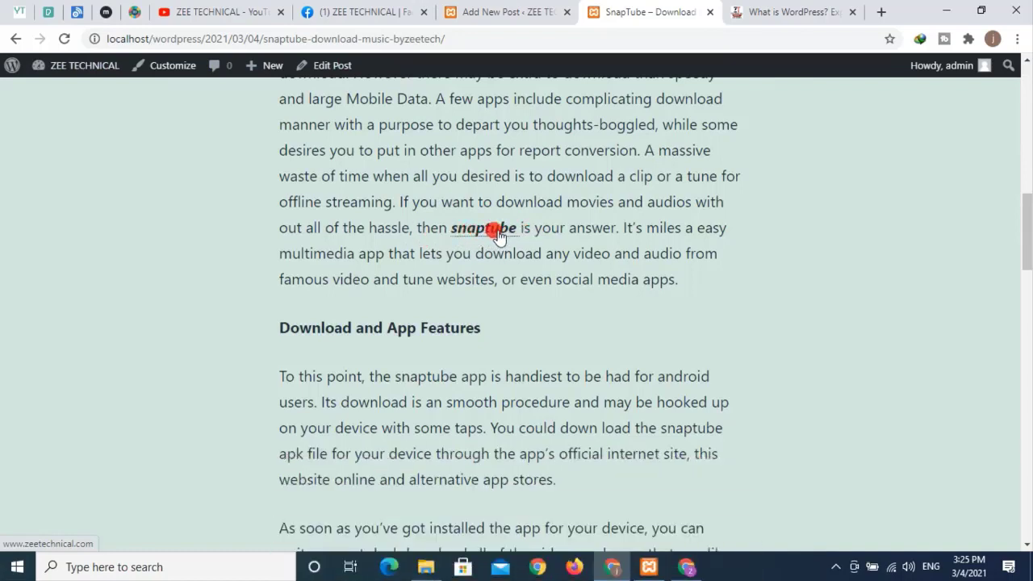
click(498, 232)
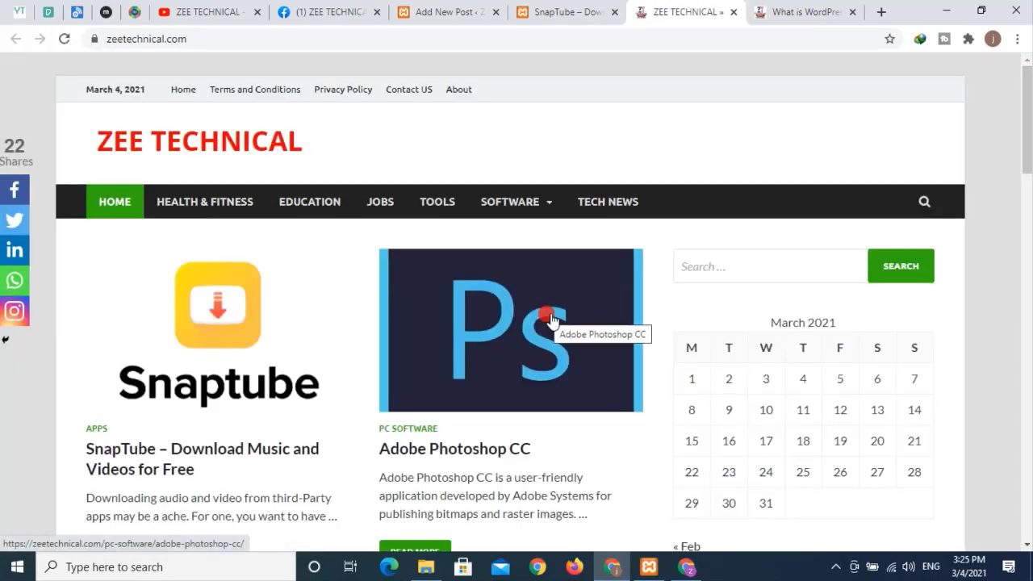
click(734, 12)
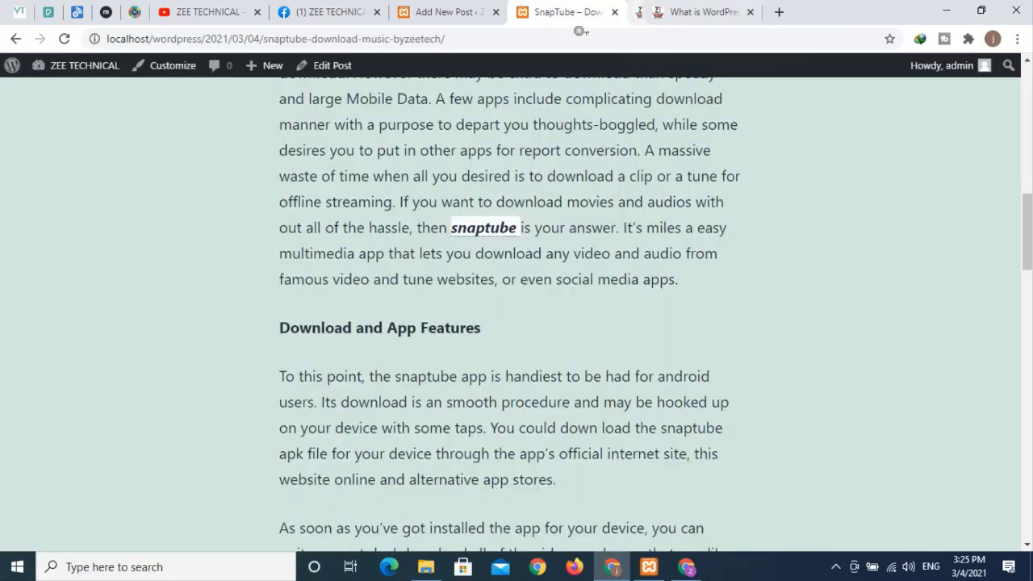
click(456, 14)
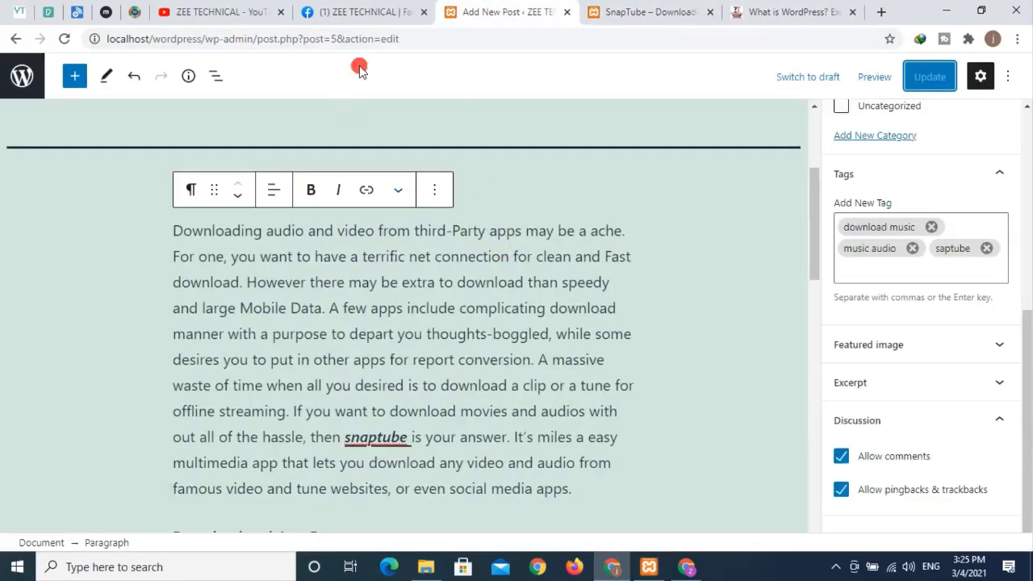
click(376, 15)
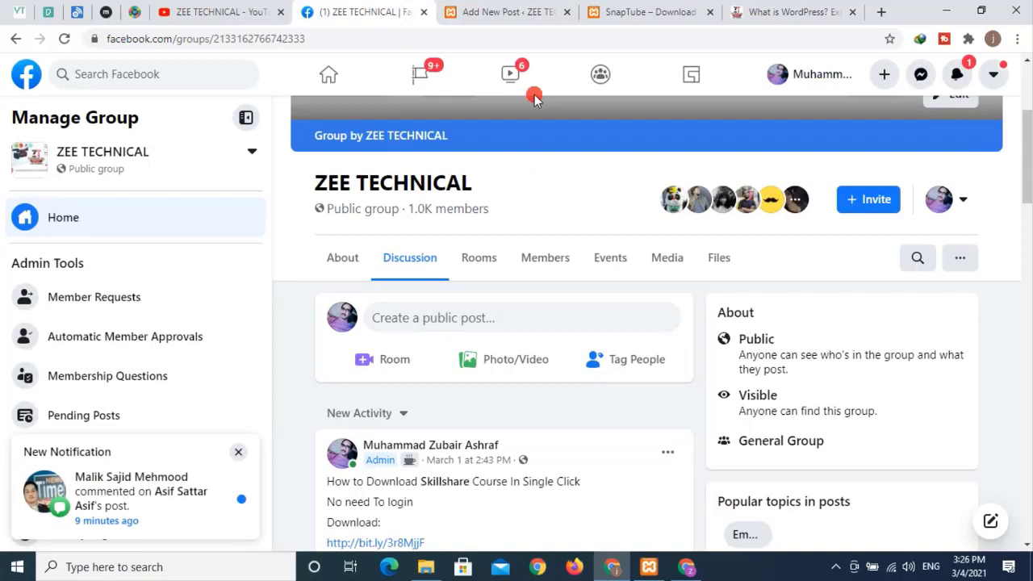
click(531, 12)
scroll(565, 282, up, 3)
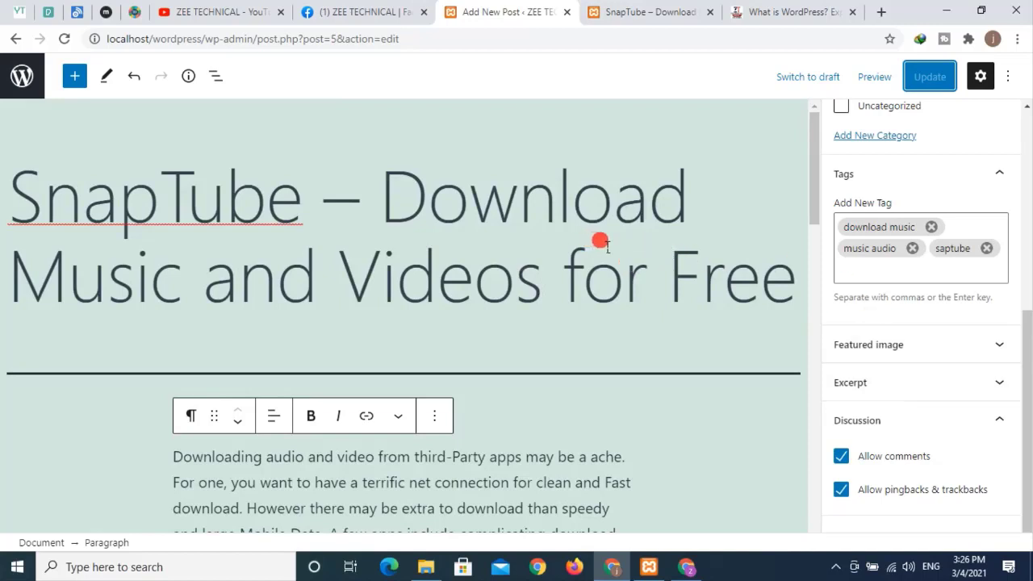
click(639, 15)
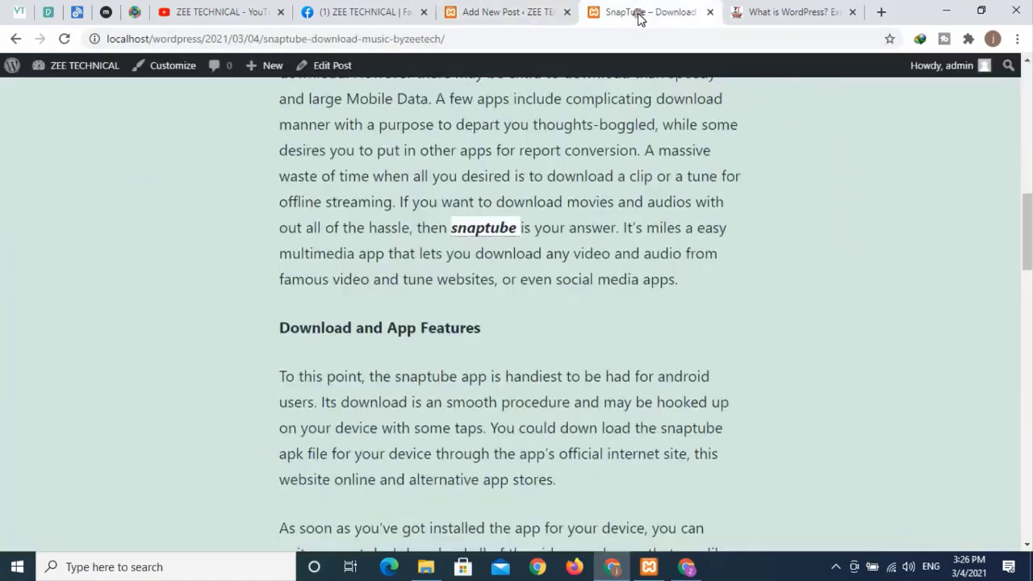
click(667, 238)
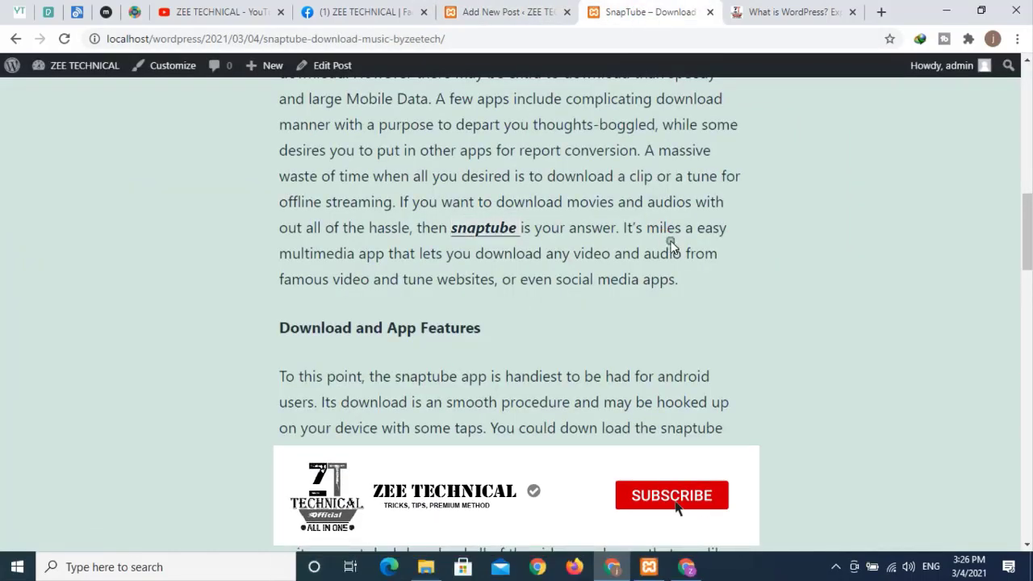
scroll(675, 243, up, 8)
scroll(676, 236, up, 3)
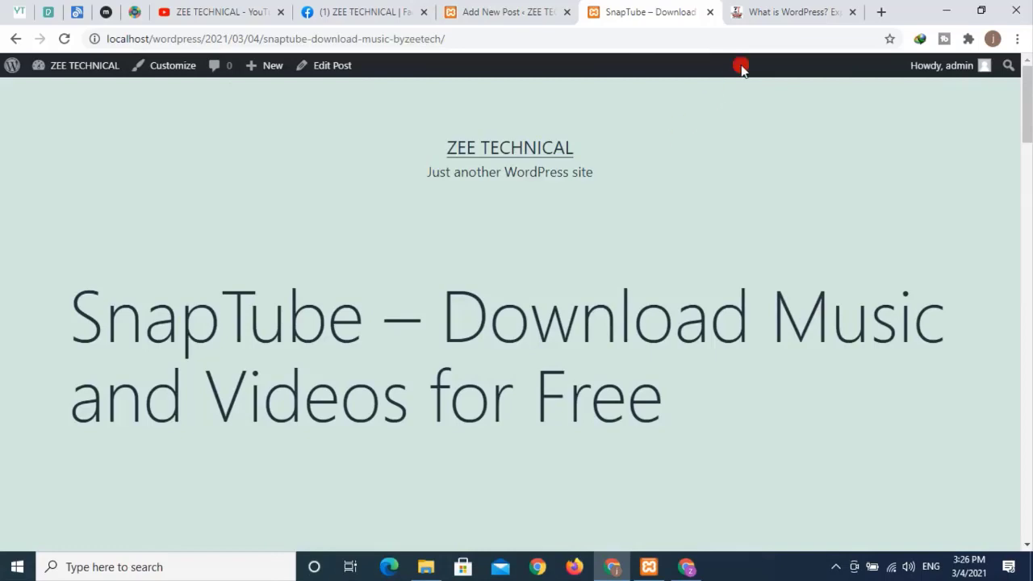
click(761, 12)
scroll(600, 202, up, 4)
mouse_move(521, 207)
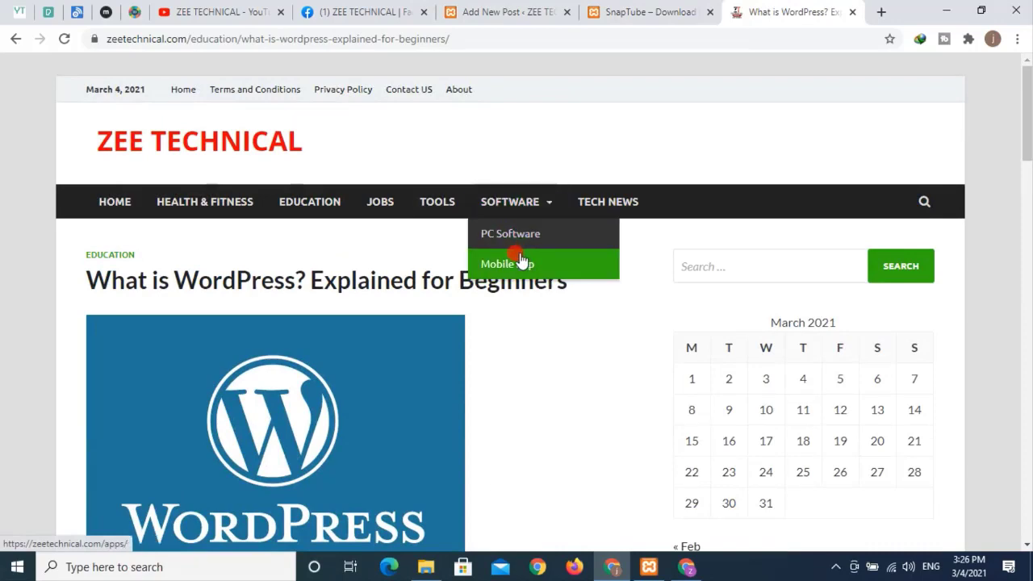
click(476, 11)
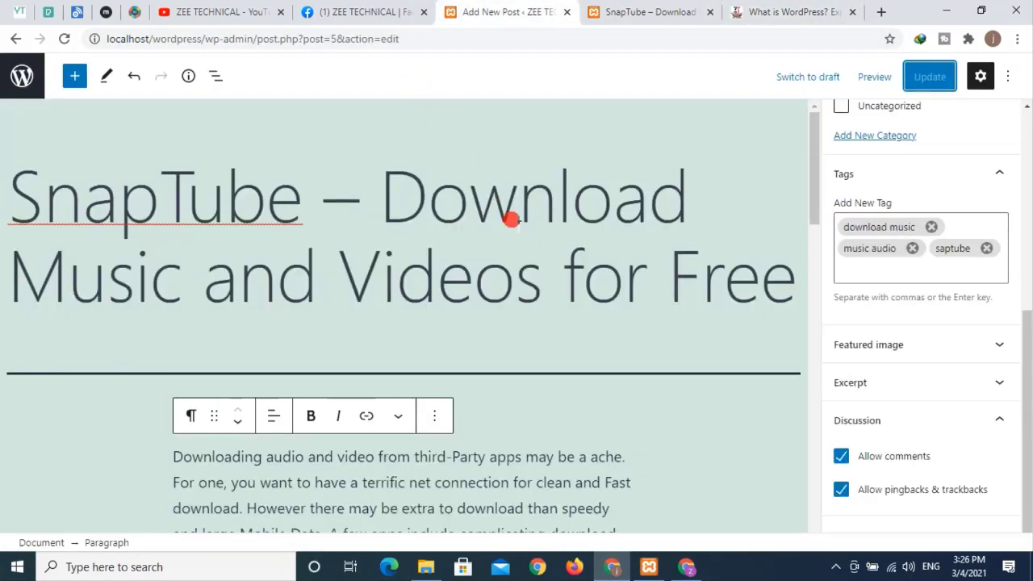